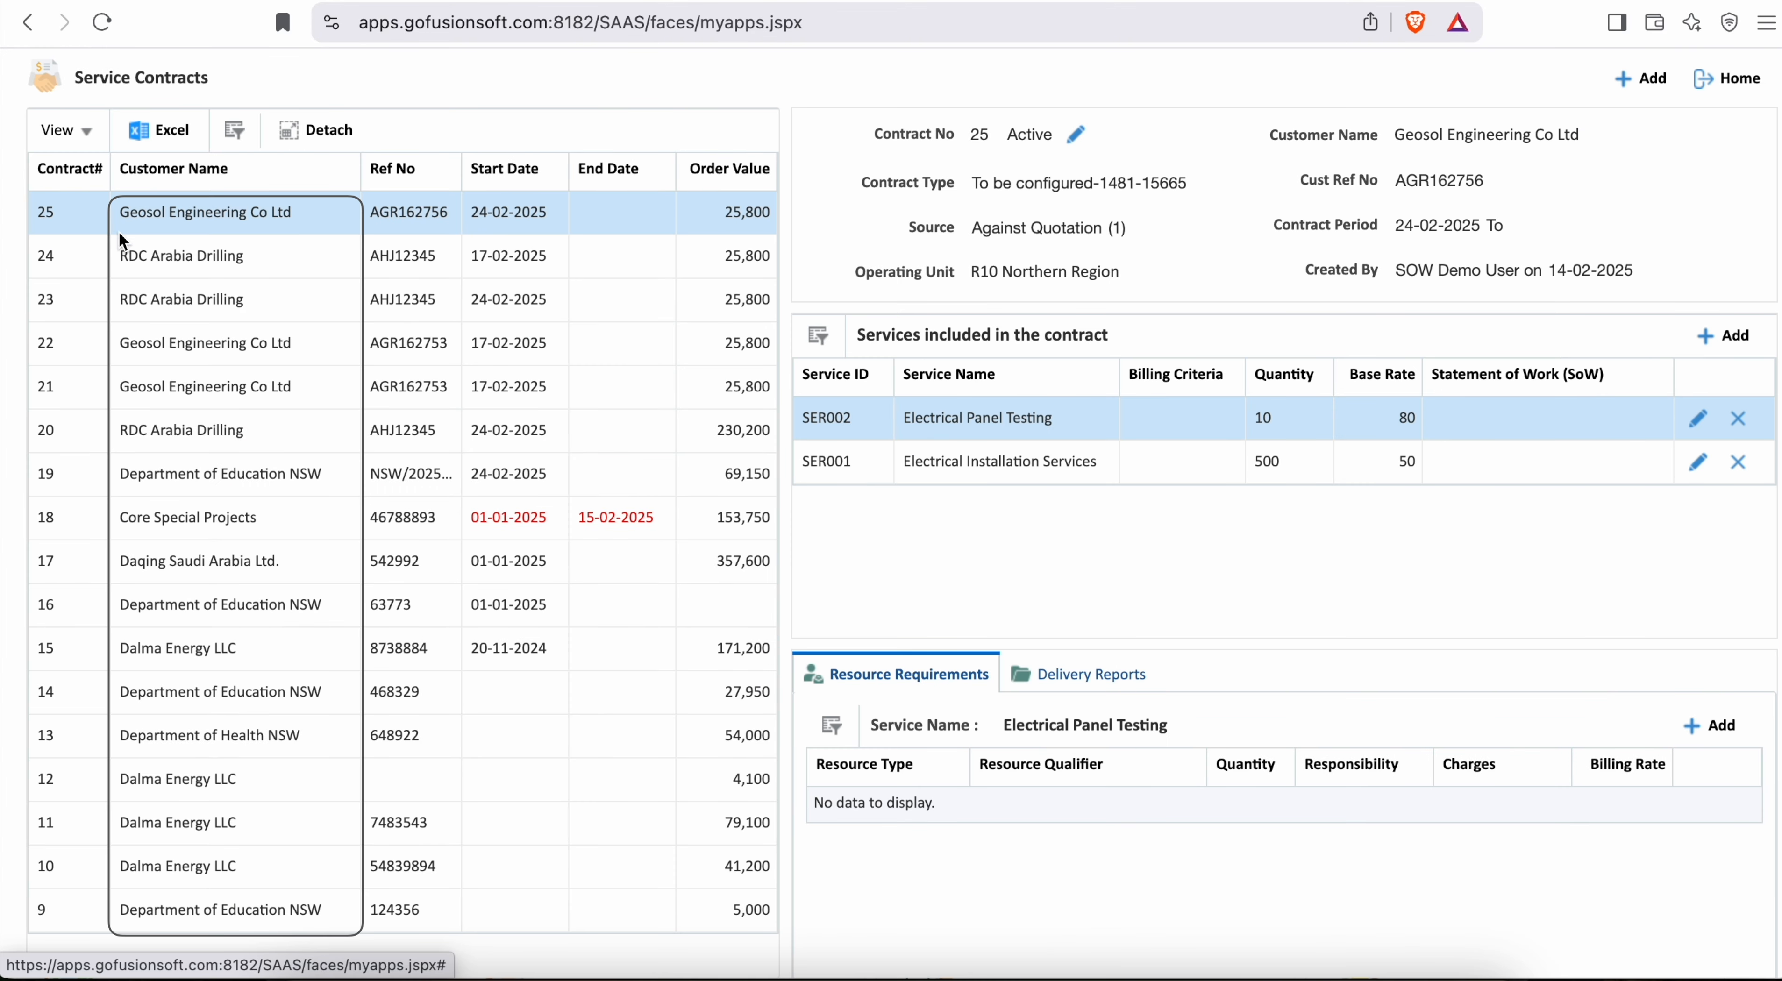
pyautogui.click(138, 256)
pyautogui.click(215, 200)
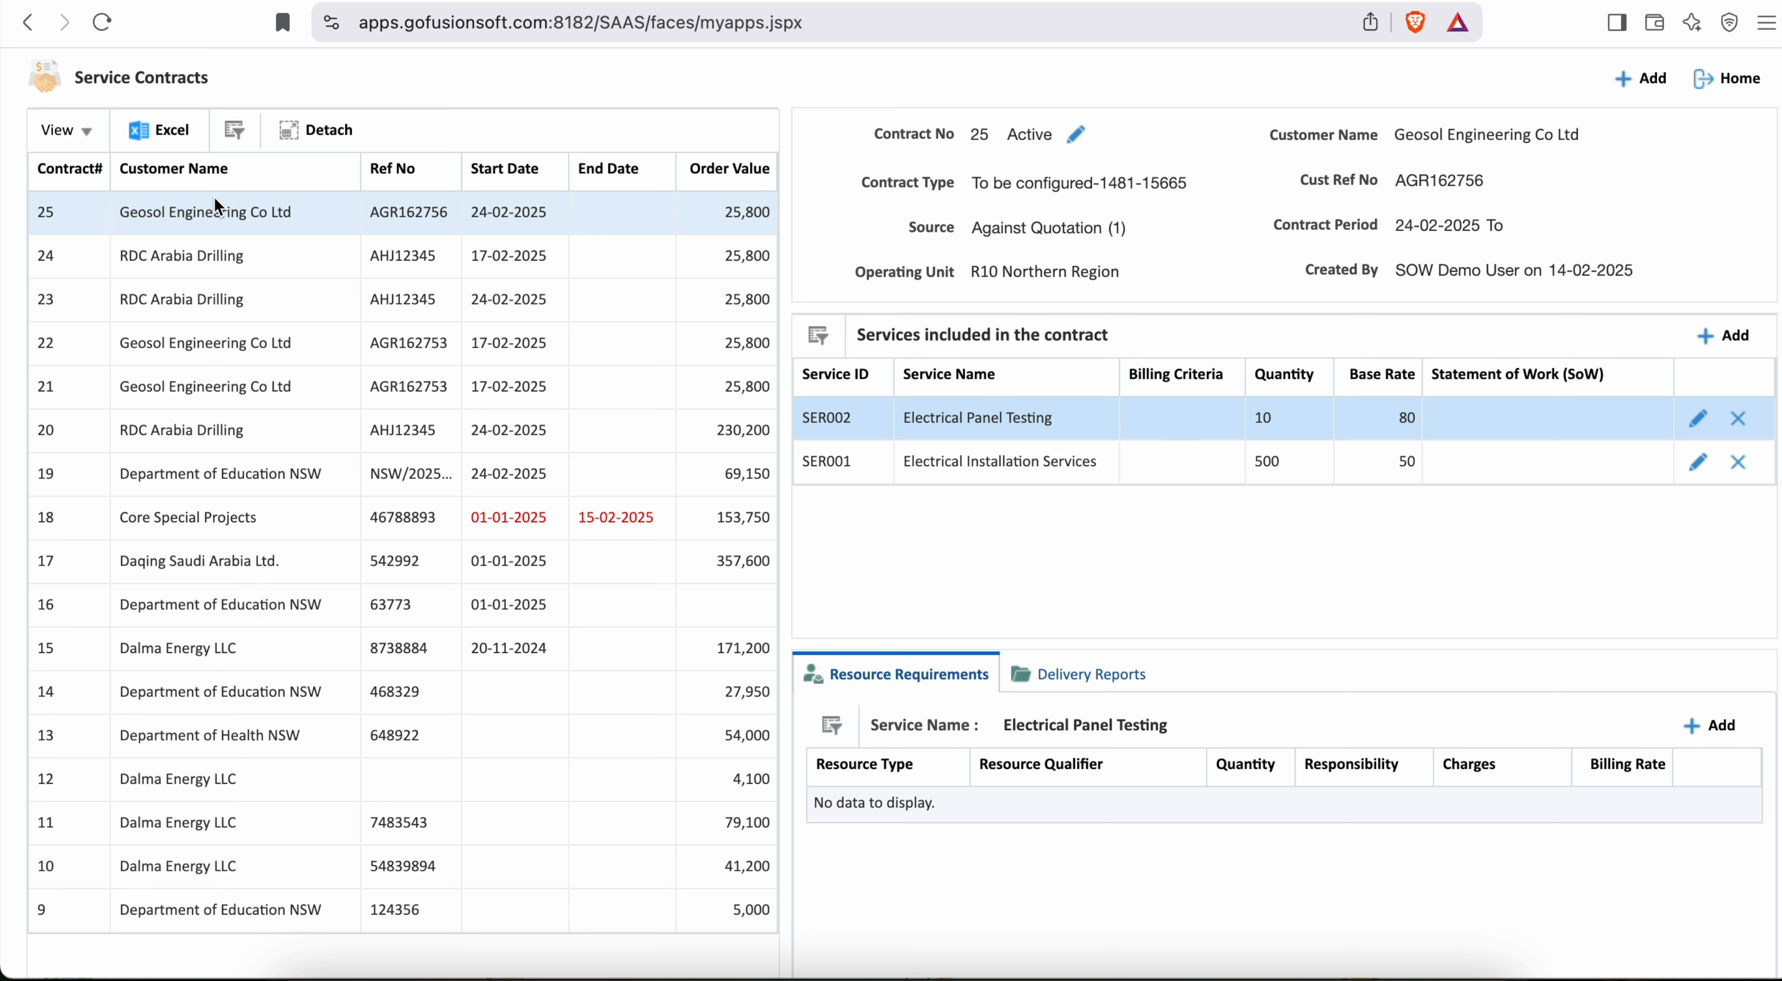
# - Add a new service contract and title it "Core Projects Ref" followed by the customer's reference number
pyautogui.click(1646, 77)
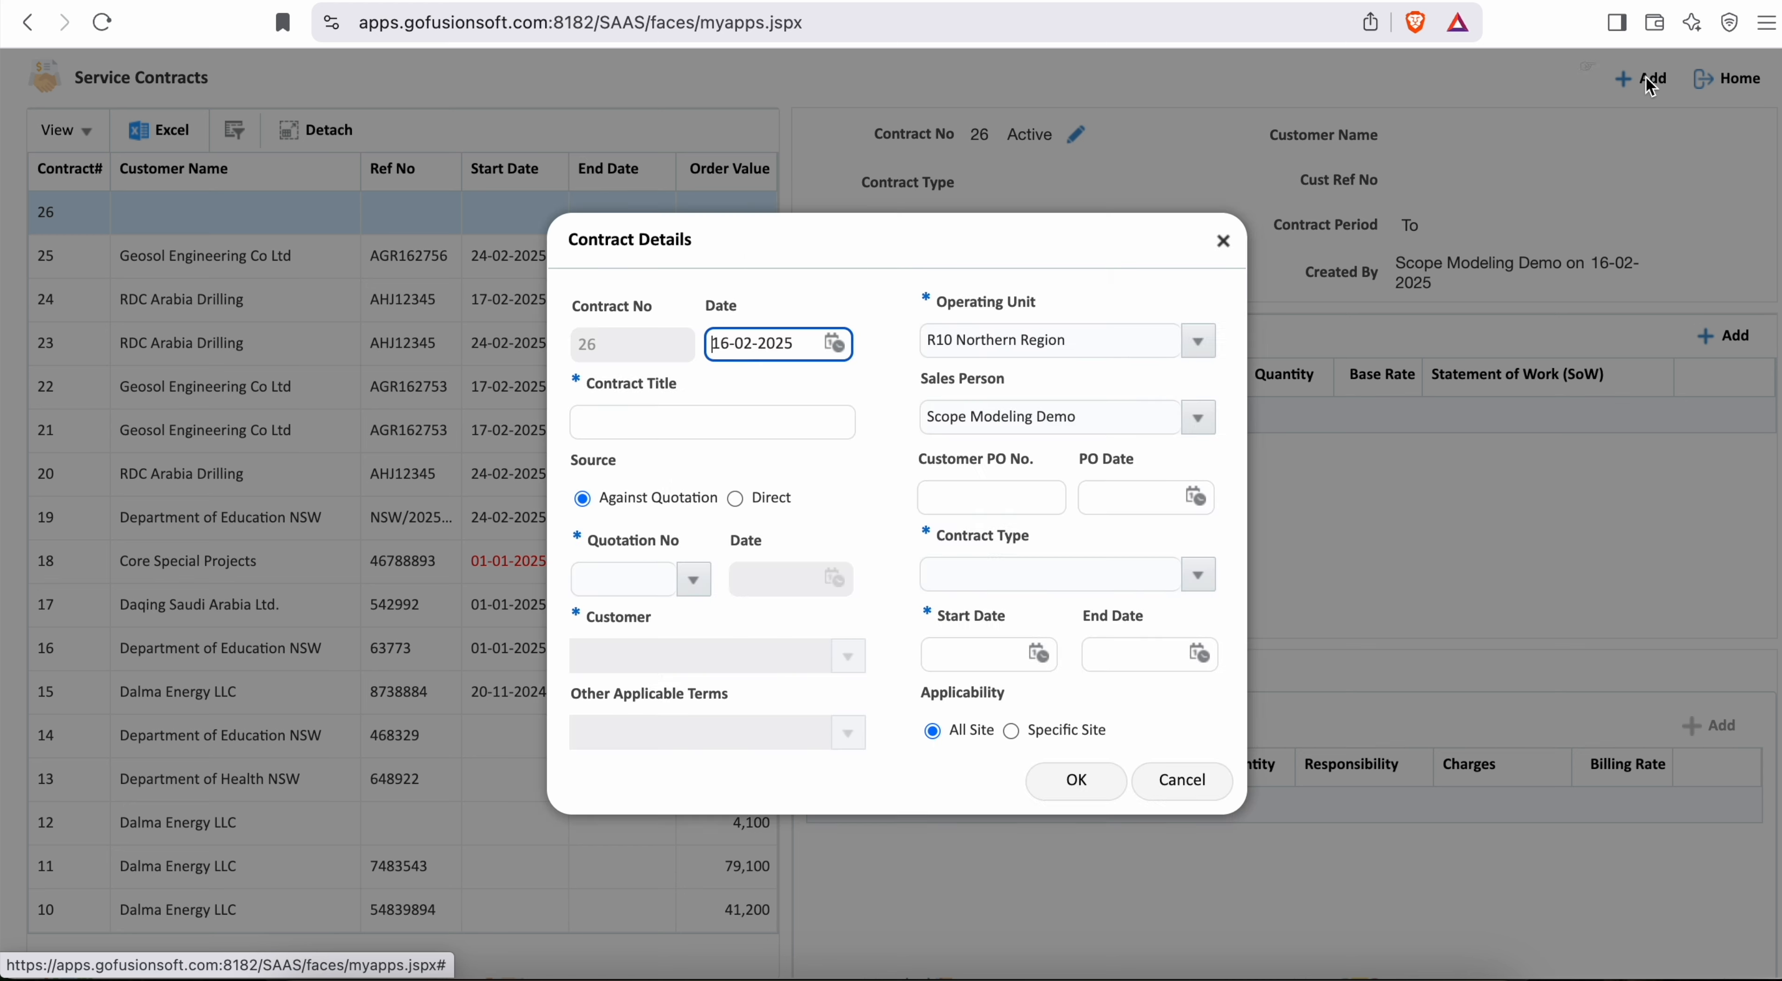
pyautogui.moveTo(706, 302); pyautogui.dragTo(744, 305)
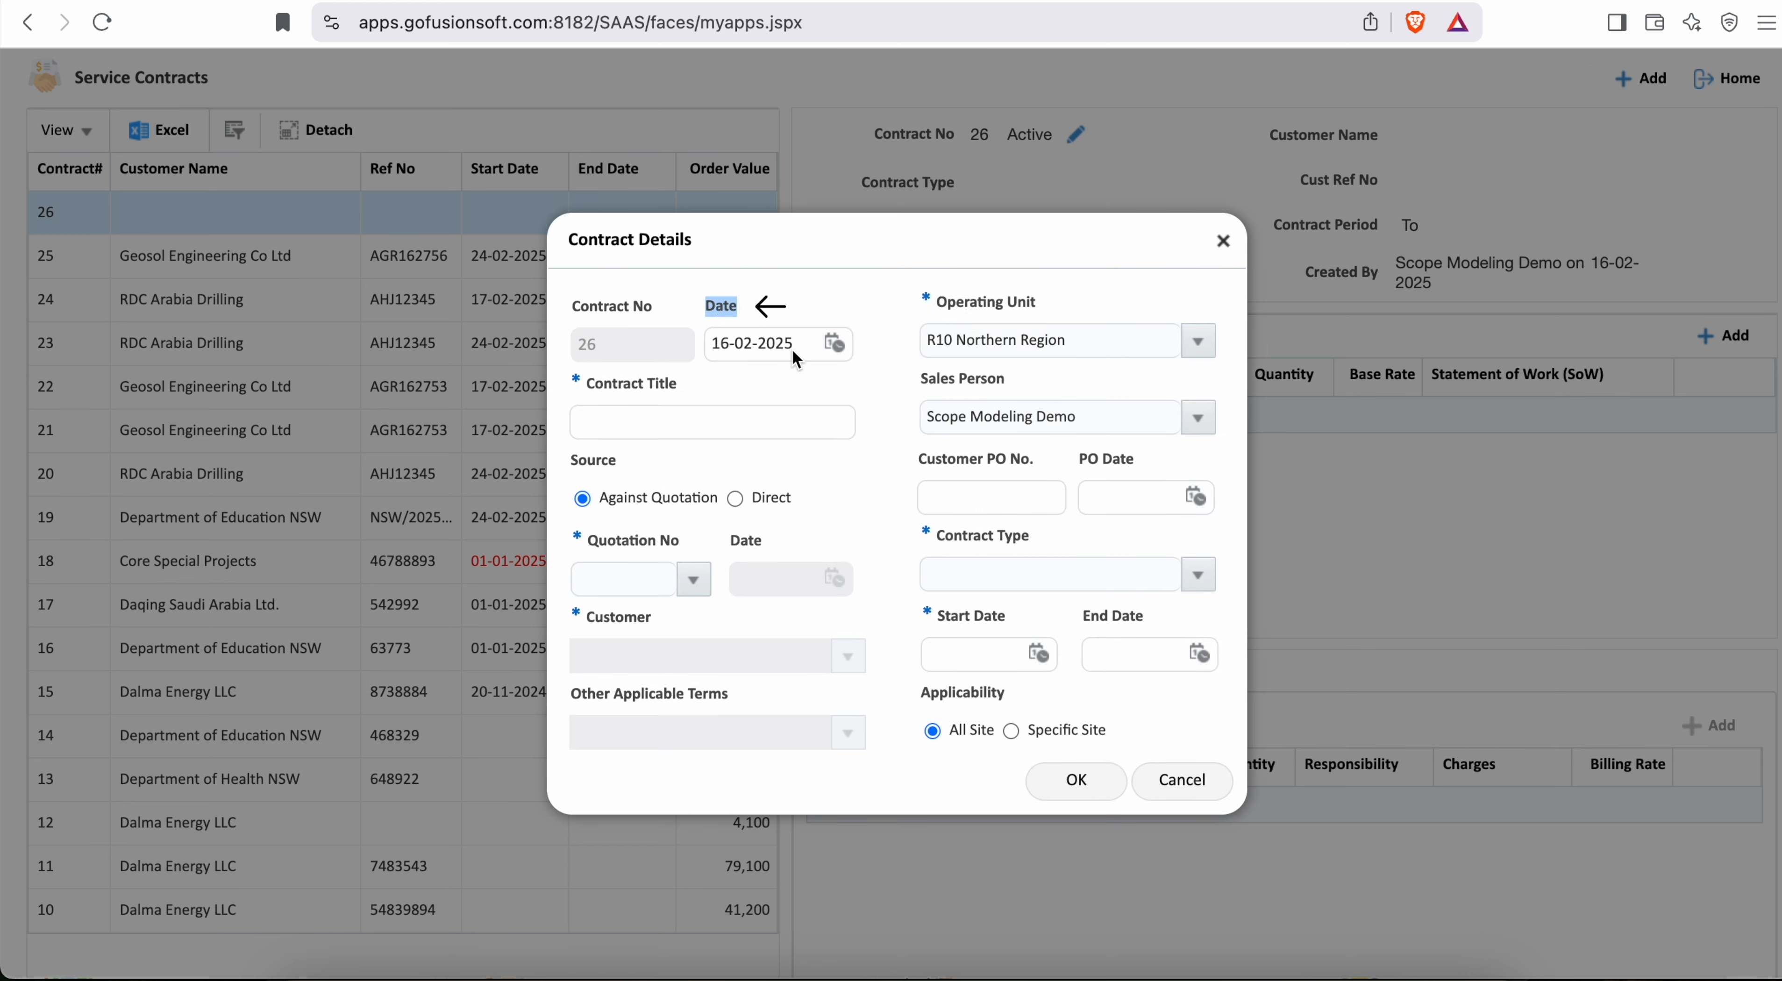
pyautogui.click(587, 384)
pyautogui.moveTo(590, 390); pyautogui.dragTo(676, 384)
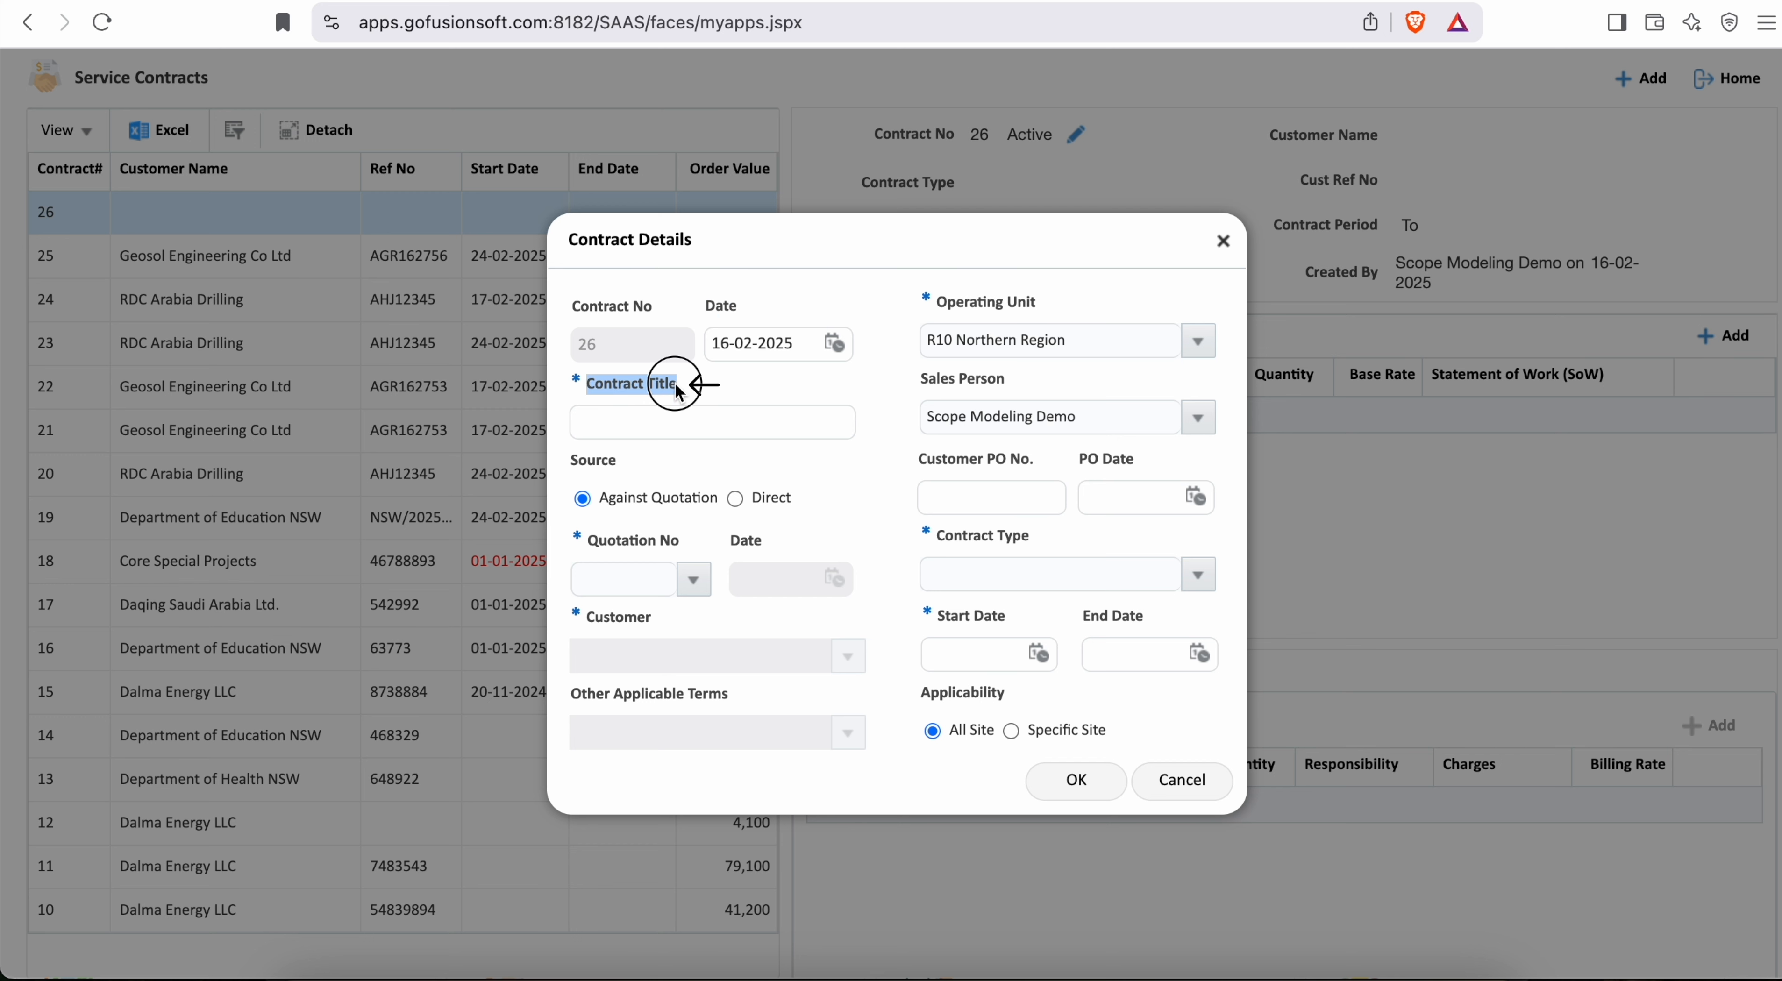
pyautogui.click(629, 428)
pyautogui.write('Core Projects Ref 366772')
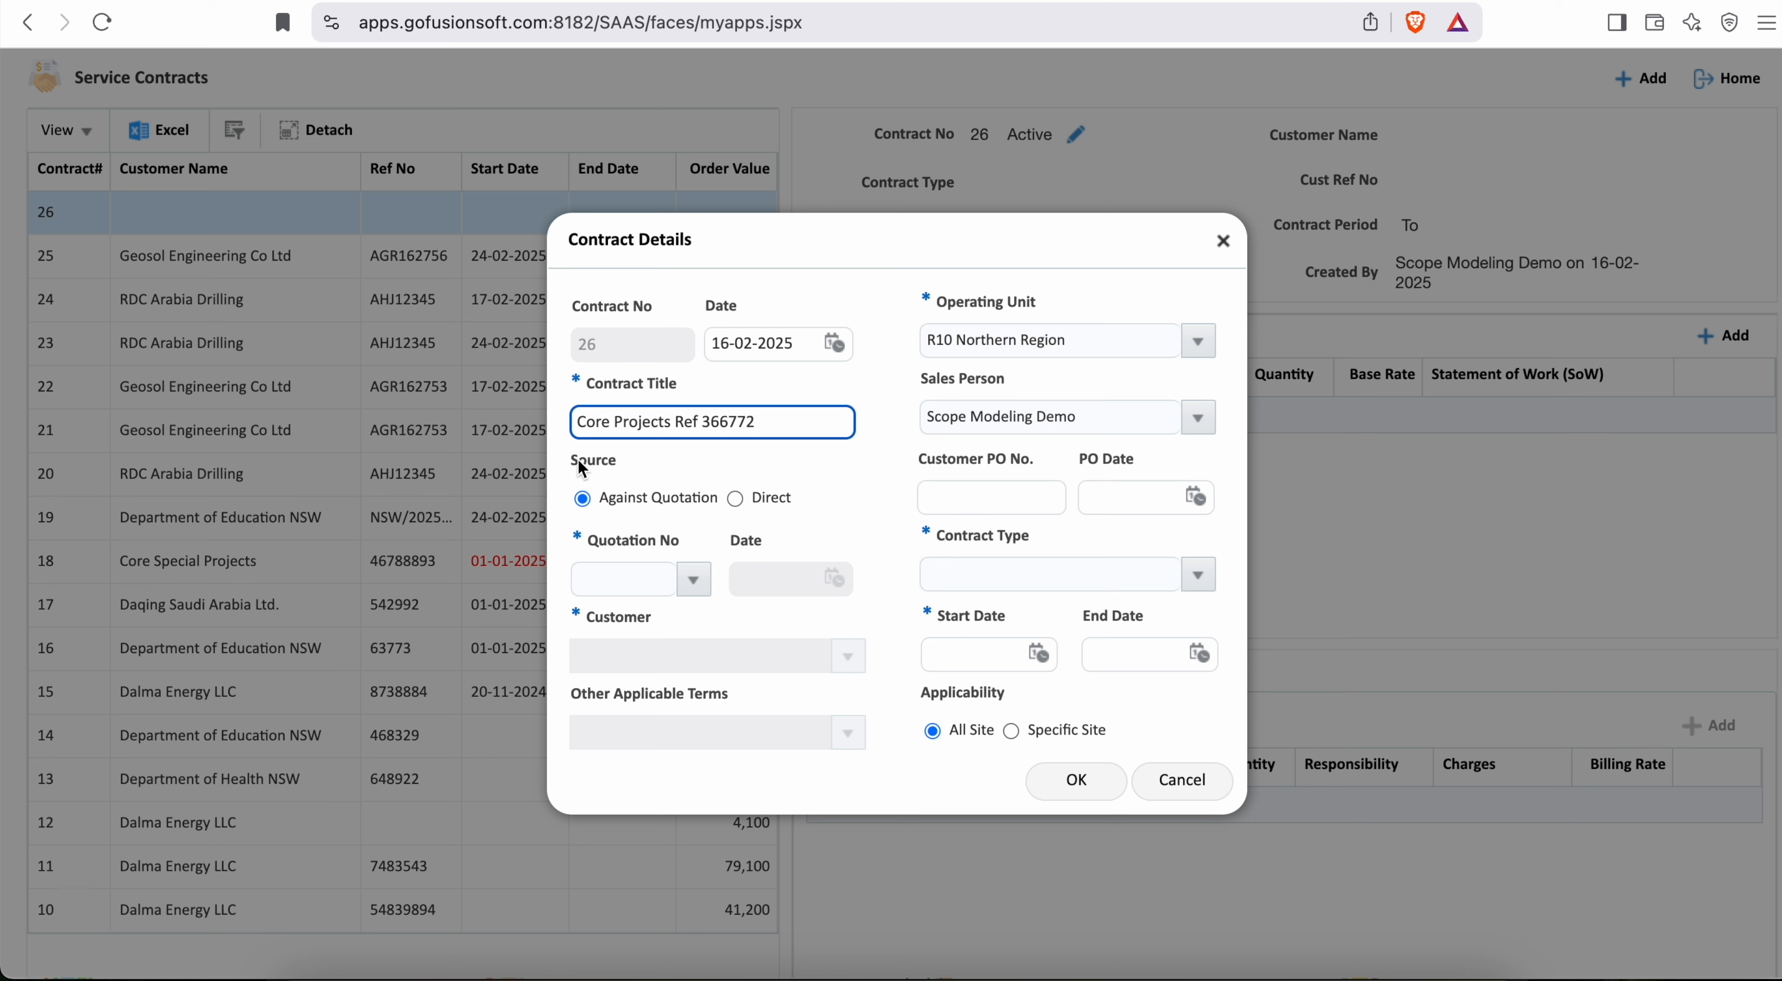
# - Set the contract's source to Direct and choose Core Special Projects as the customer
pyautogui.moveTo(577, 464); pyautogui.dragTo(618, 466)
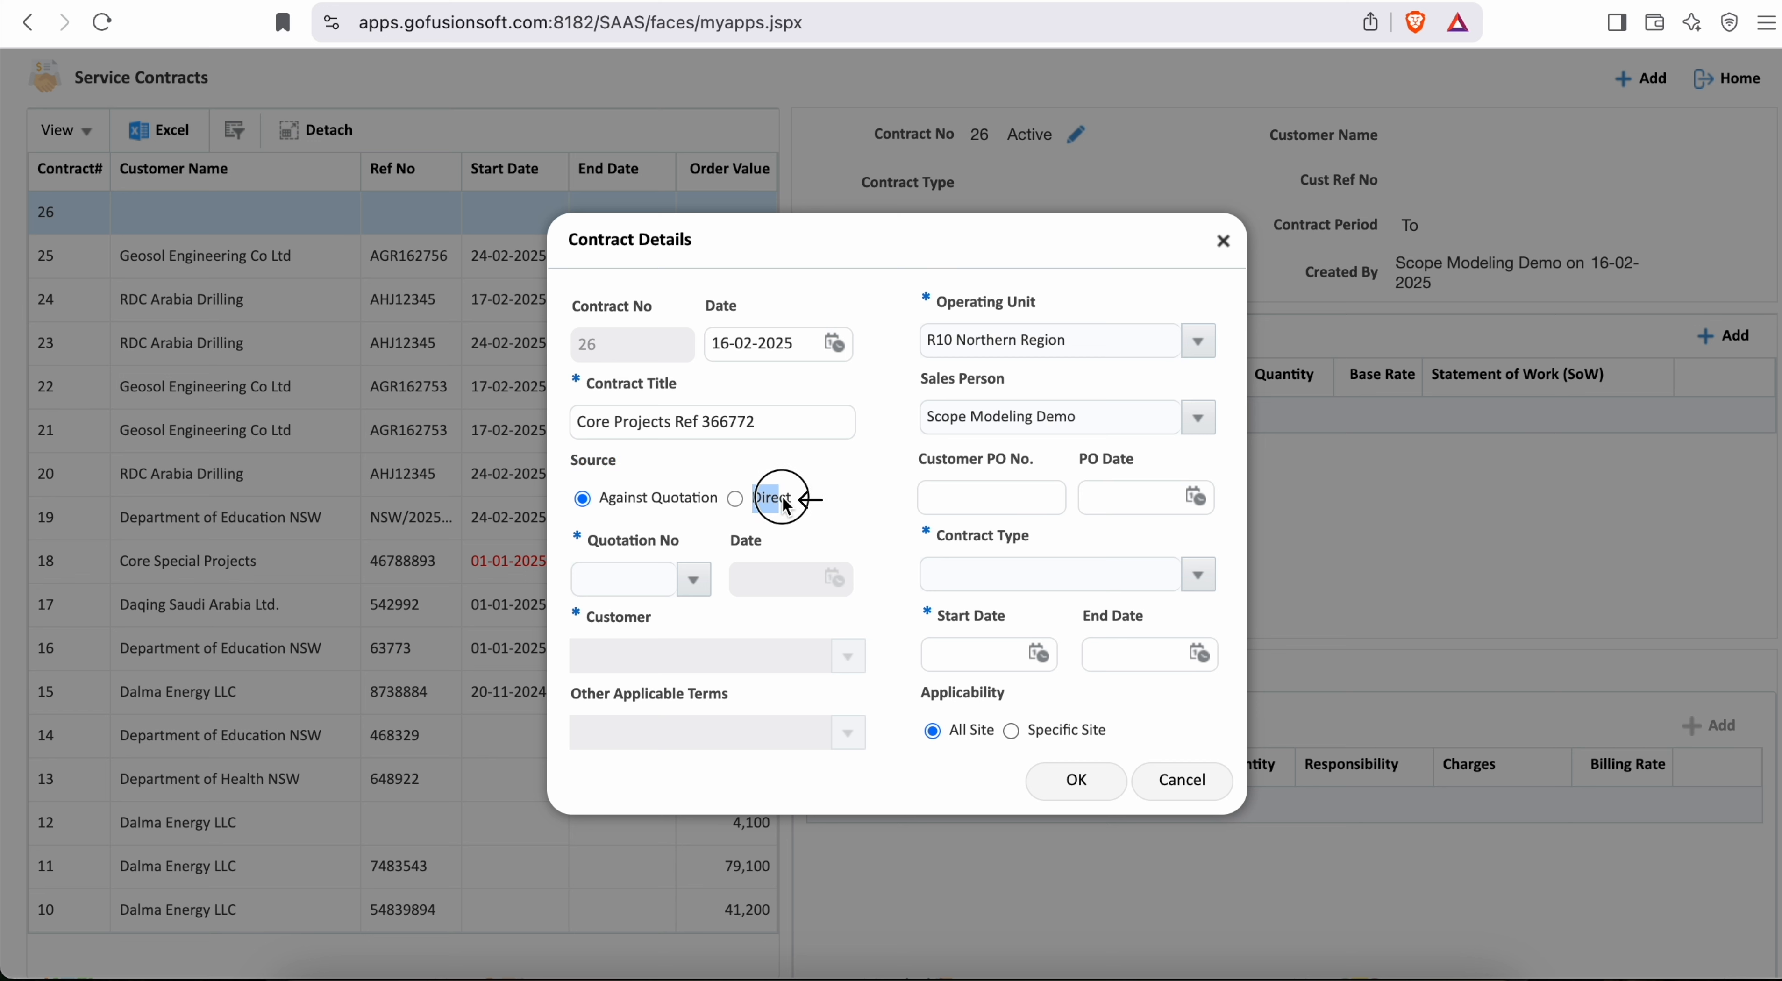
pyautogui.click(735, 499)
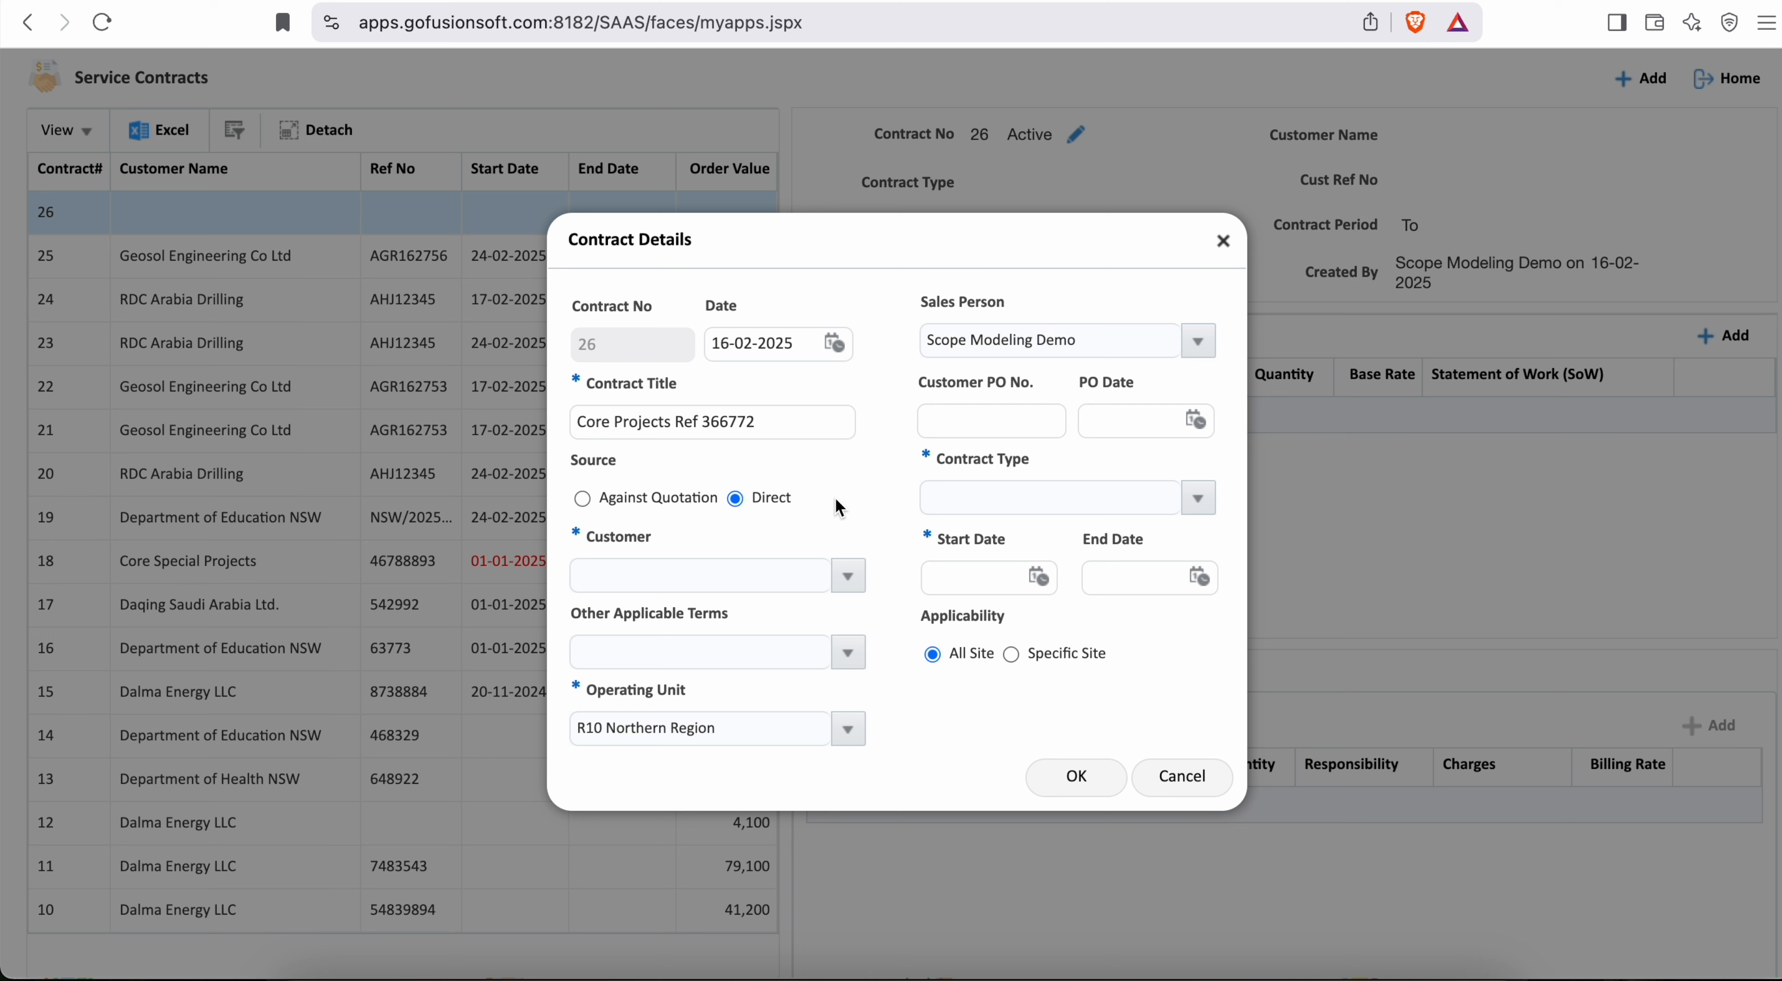
pyautogui.moveTo(569, 535); pyautogui.dragTo(649, 540)
pyautogui.click(651, 577)
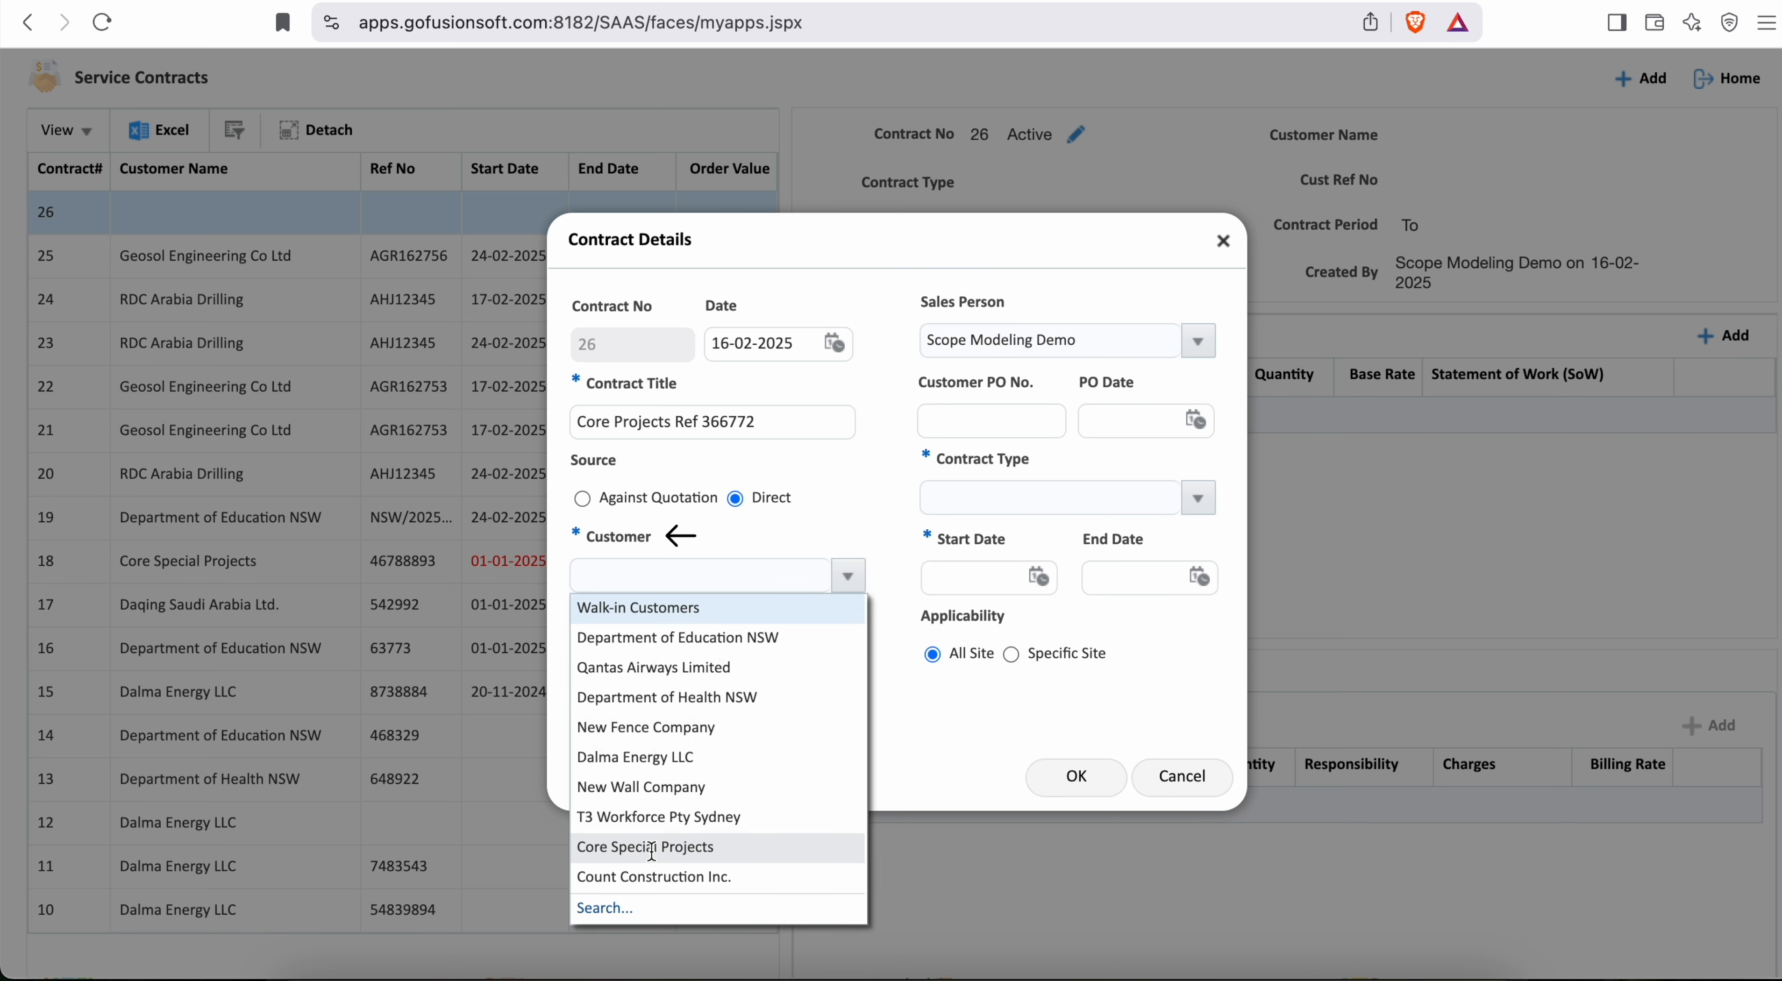
pyautogui.click(652, 847)
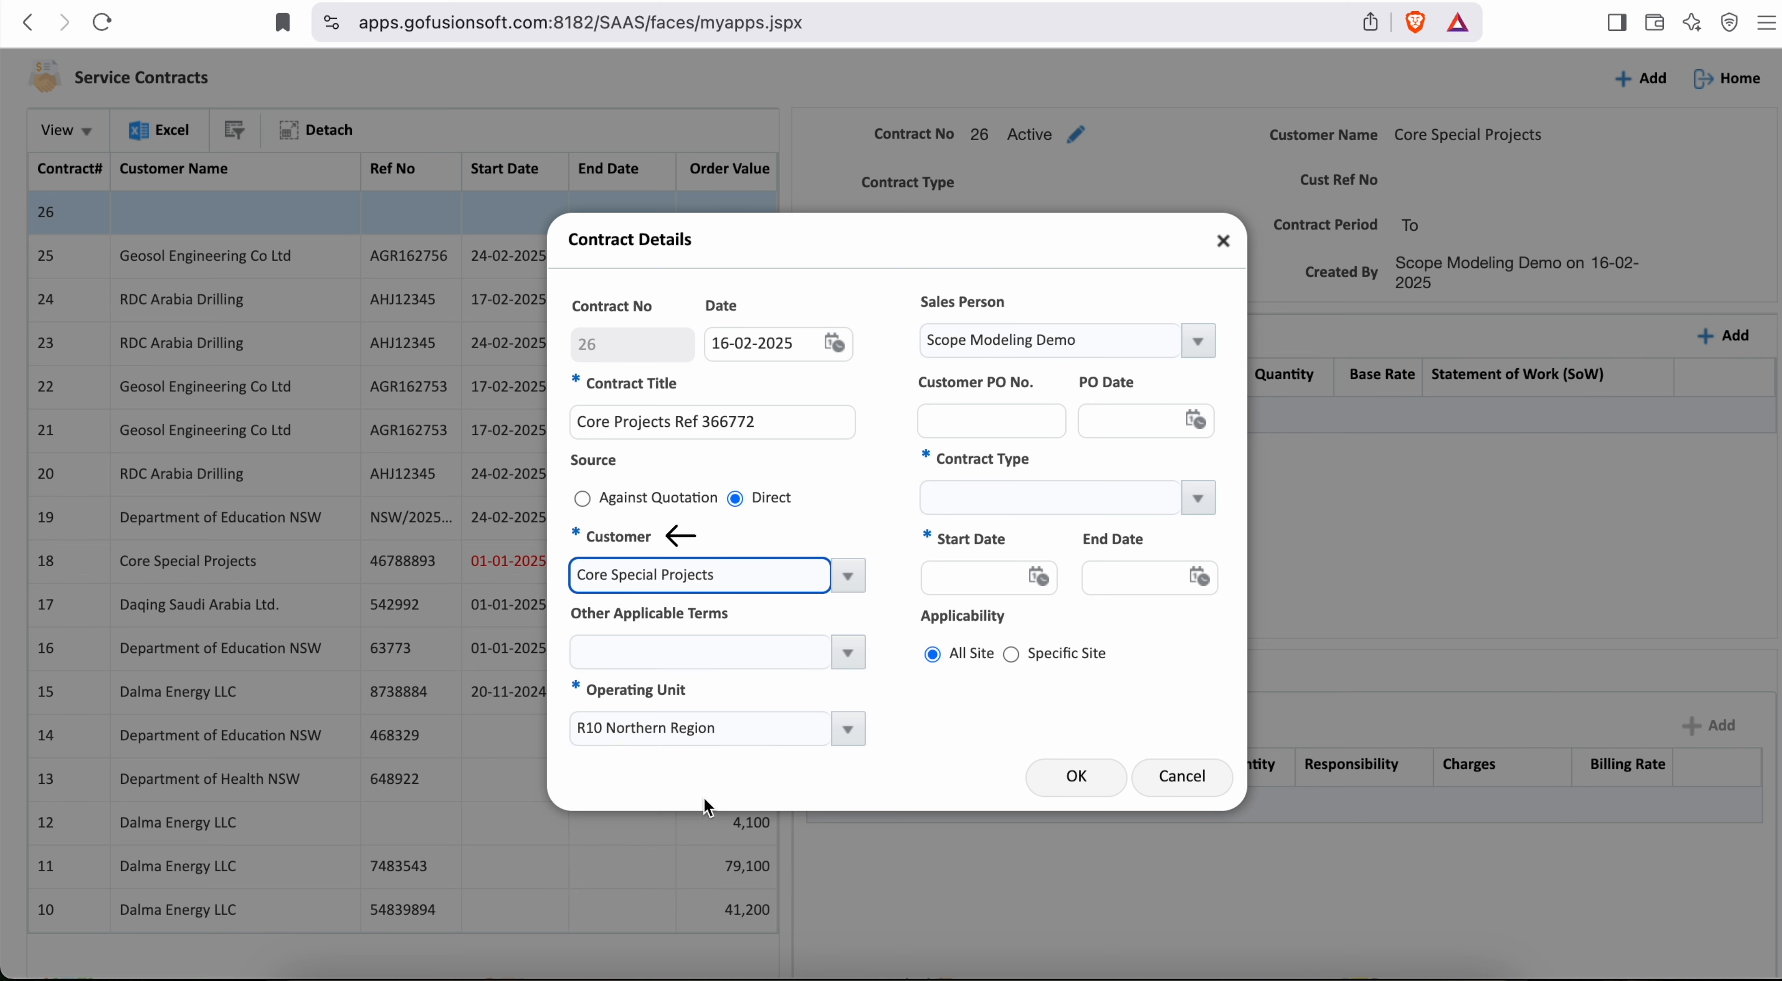
# - Set the contract's other applicable terms to General Terms of Service
pyautogui.click(849, 654)
pyautogui.click(610, 608)
pyautogui.moveTo(576, 608); pyautogui.dragTo(735, 620)
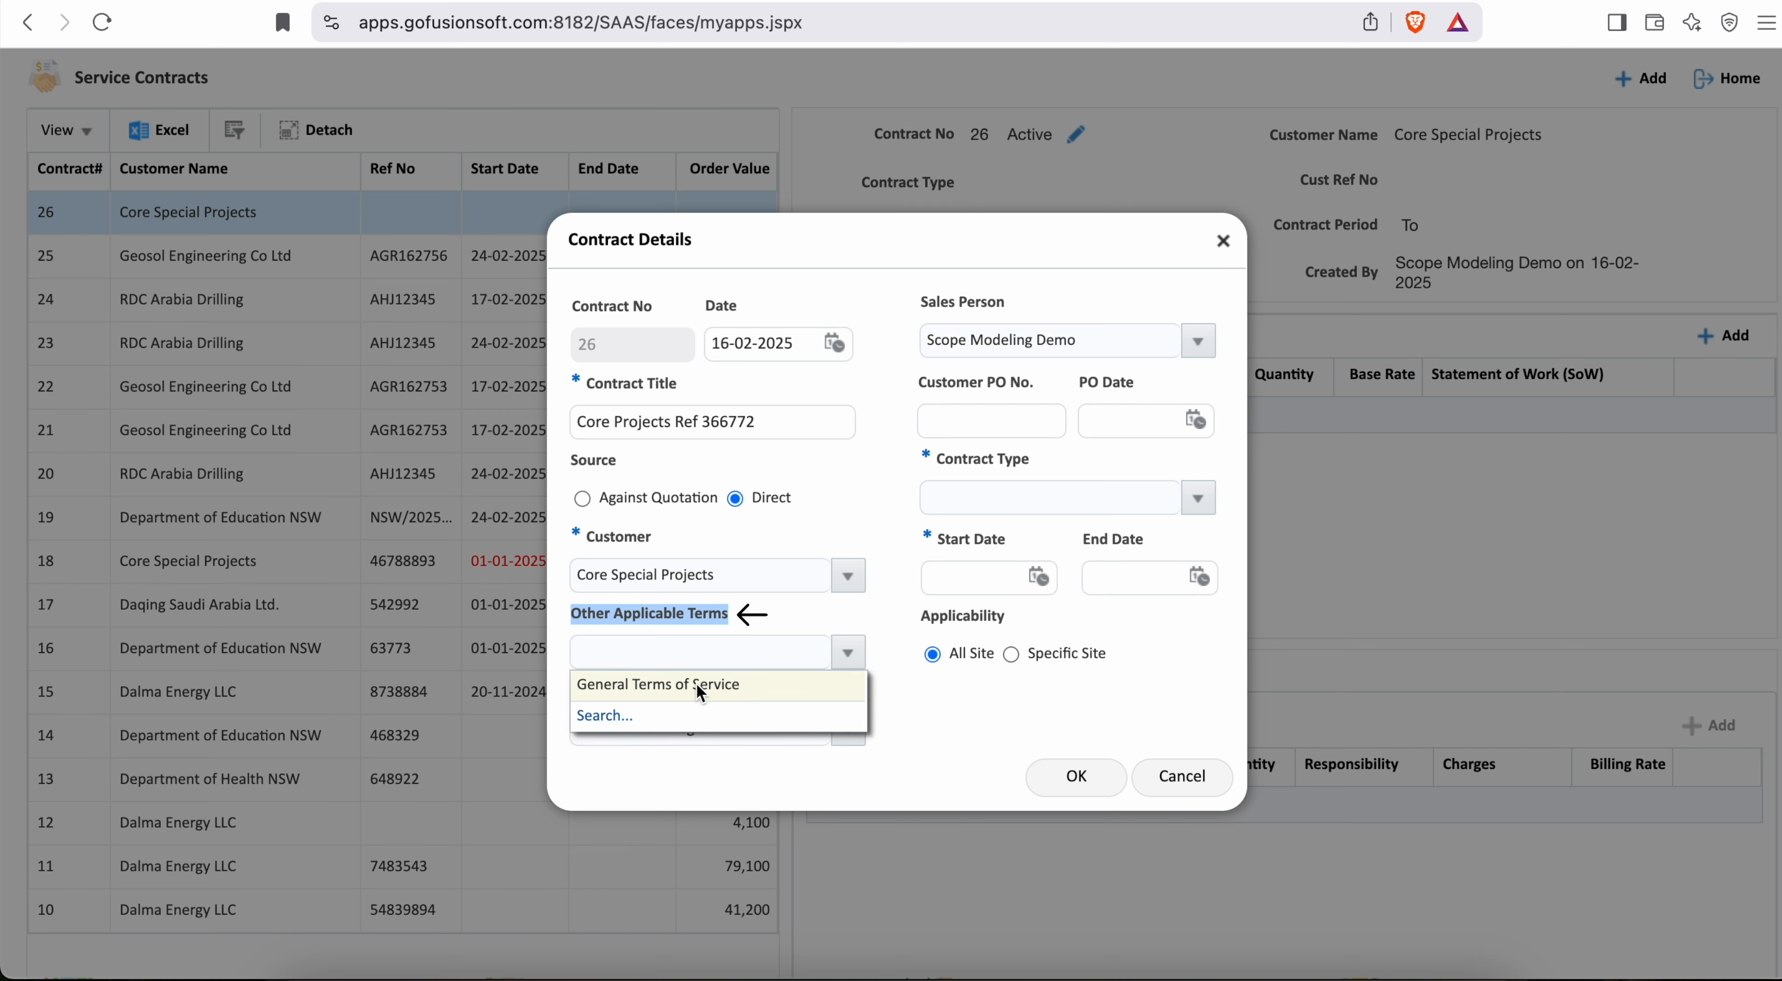
pyautogui.click(686, 682)
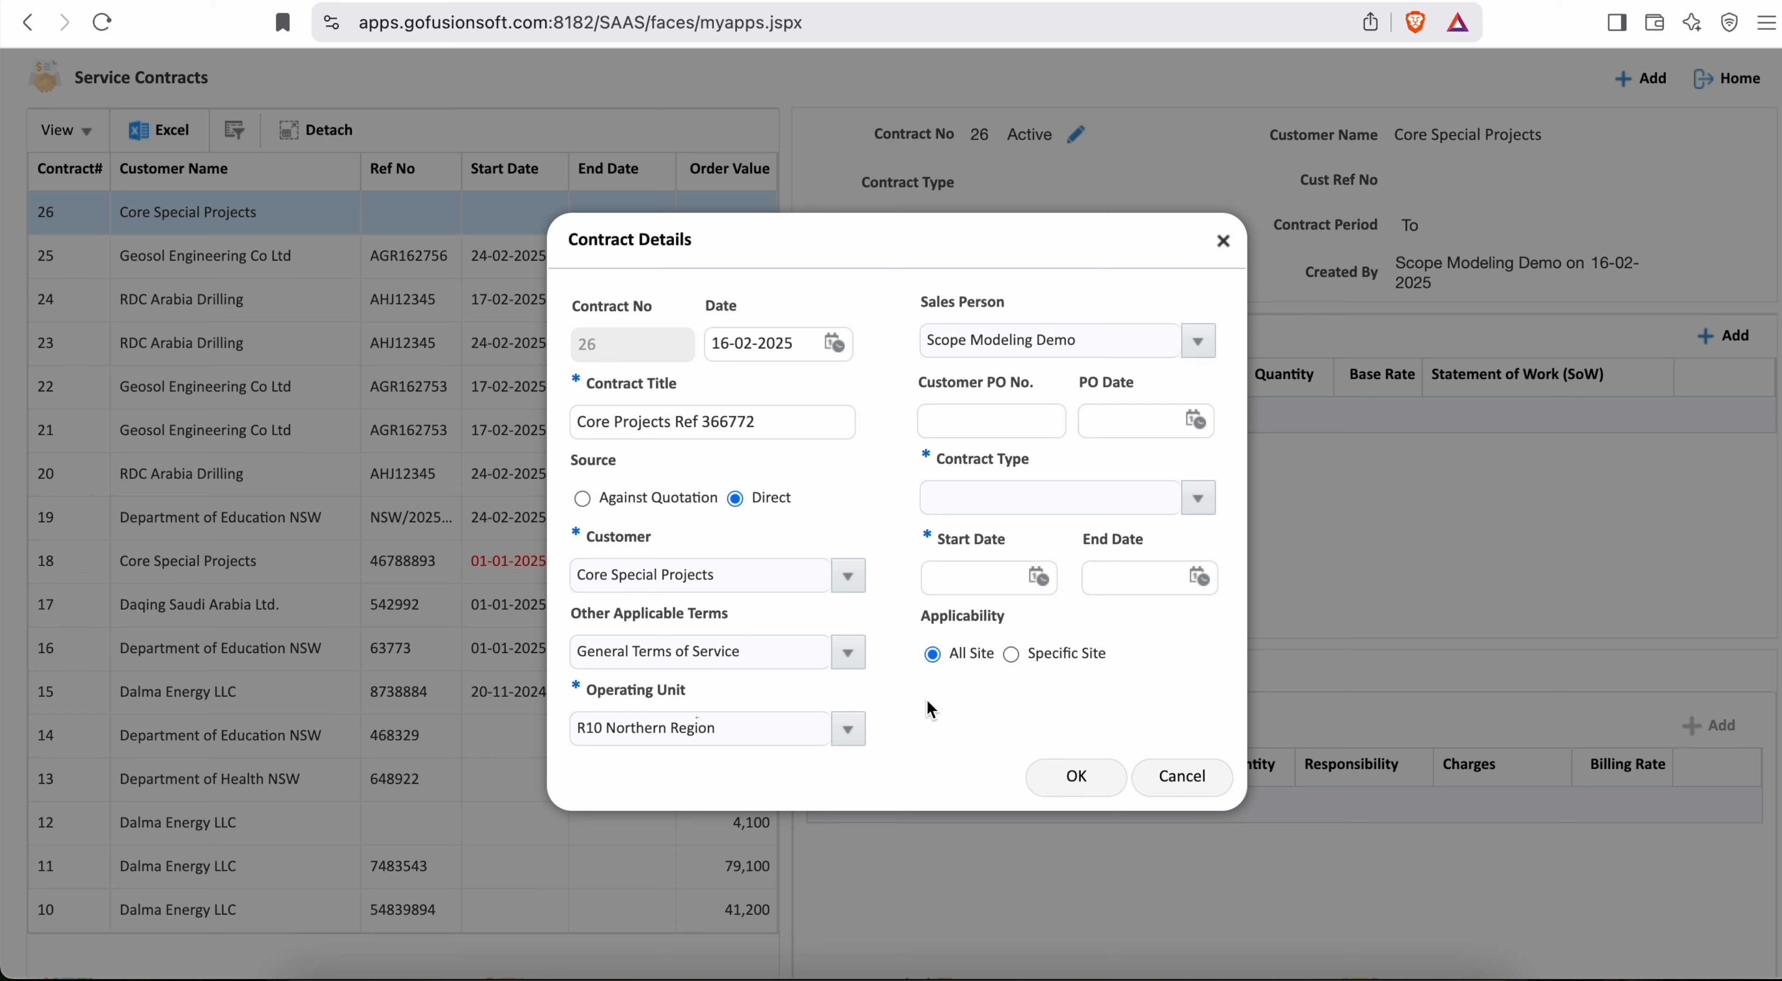
pyautogui.moveTo(574, 690); pyautogui.dragTo(704, 695)
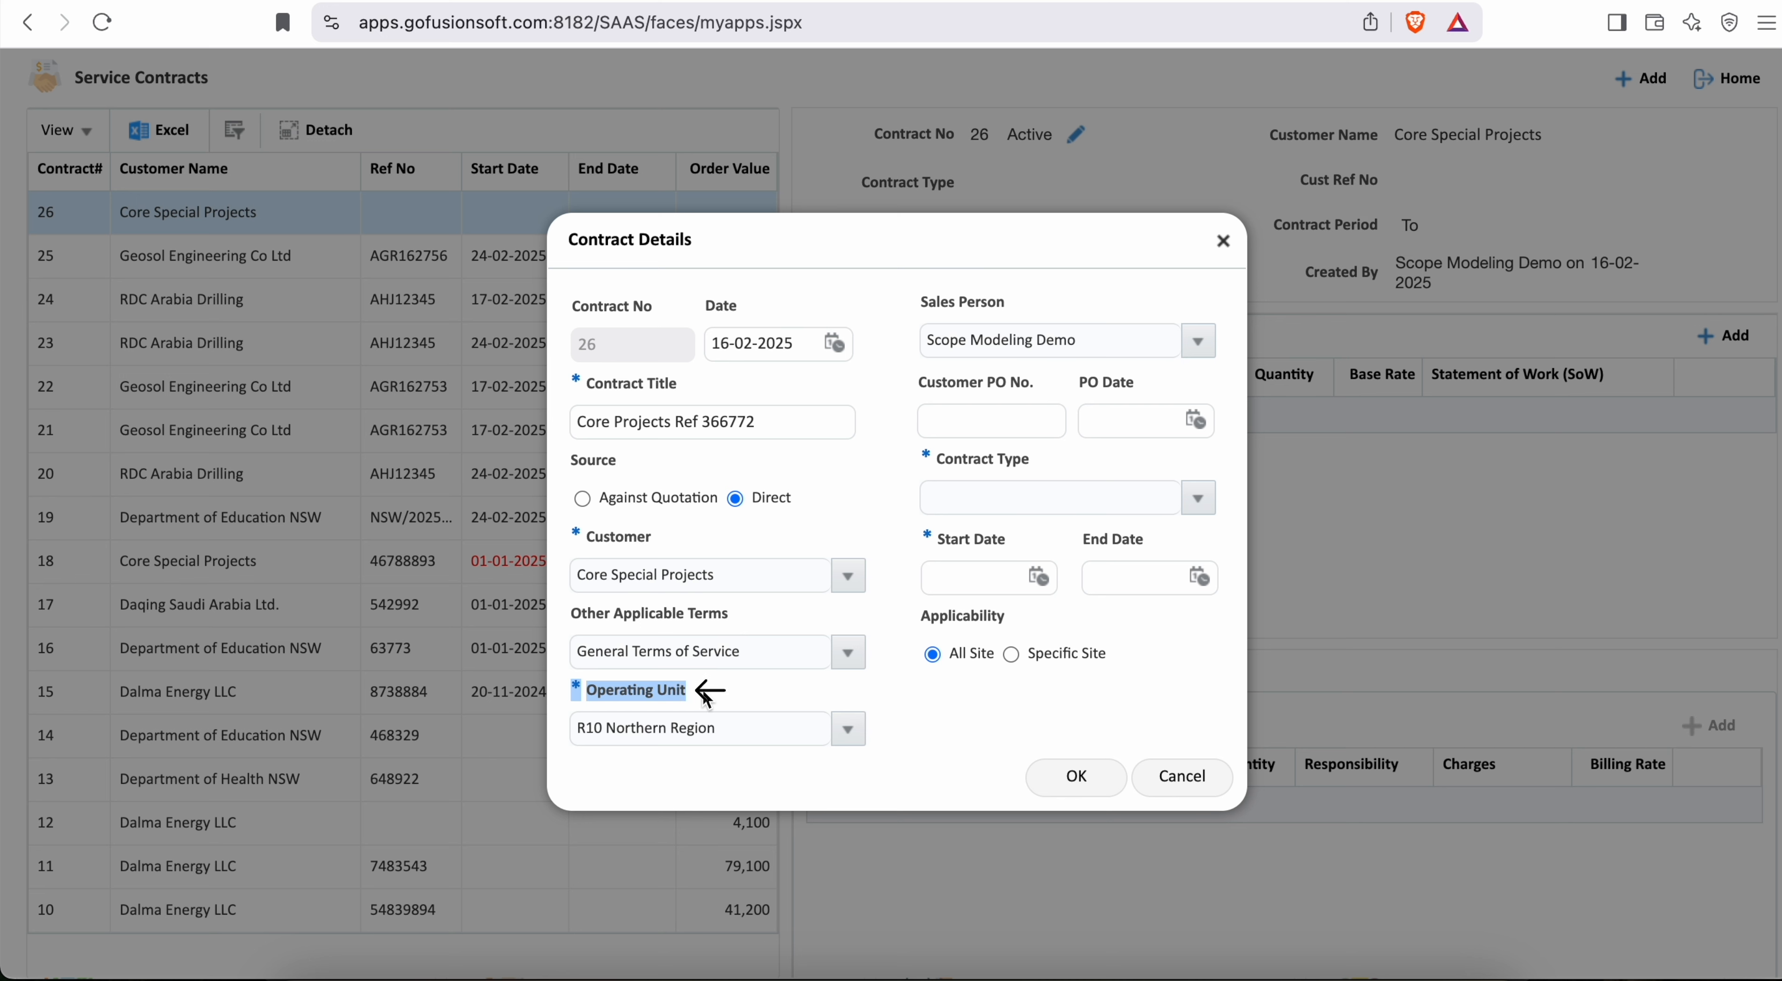
# - Enter the customer's PO number and set the PO date to 13-02-2025
pyautogui.moveTo(922, 302); pyautogui.dragTo(1011, 312)
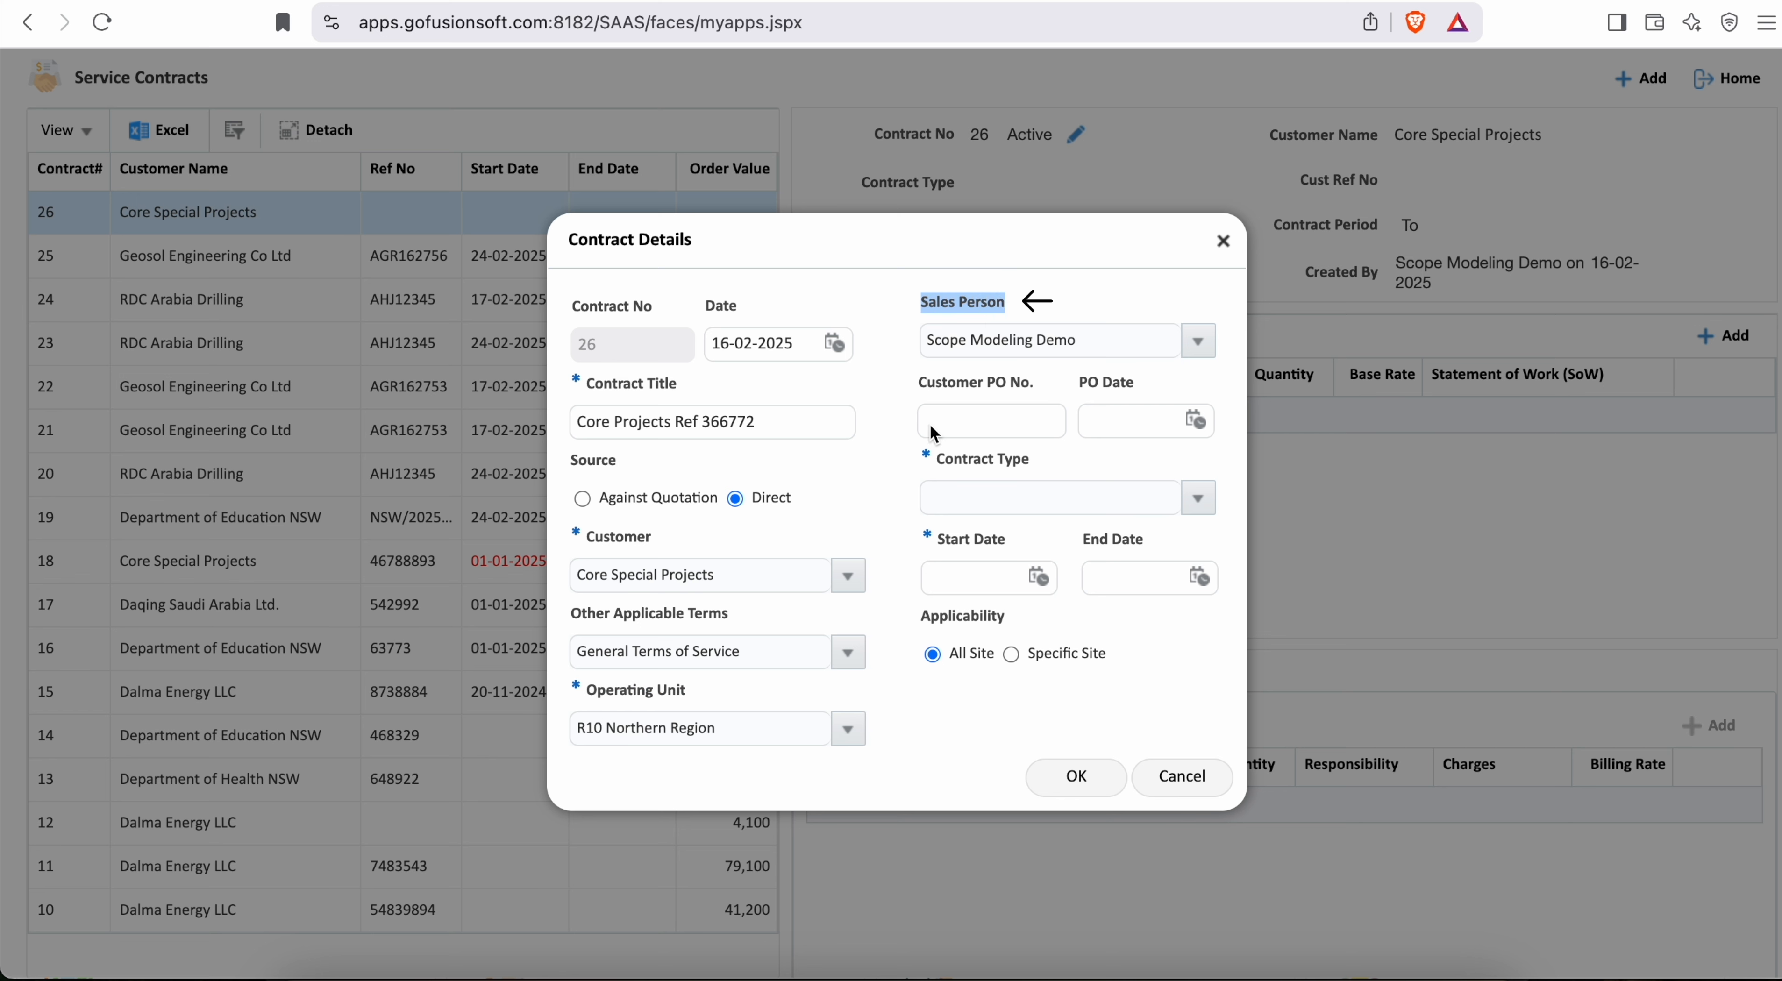
pyautogui.click(957, 429)
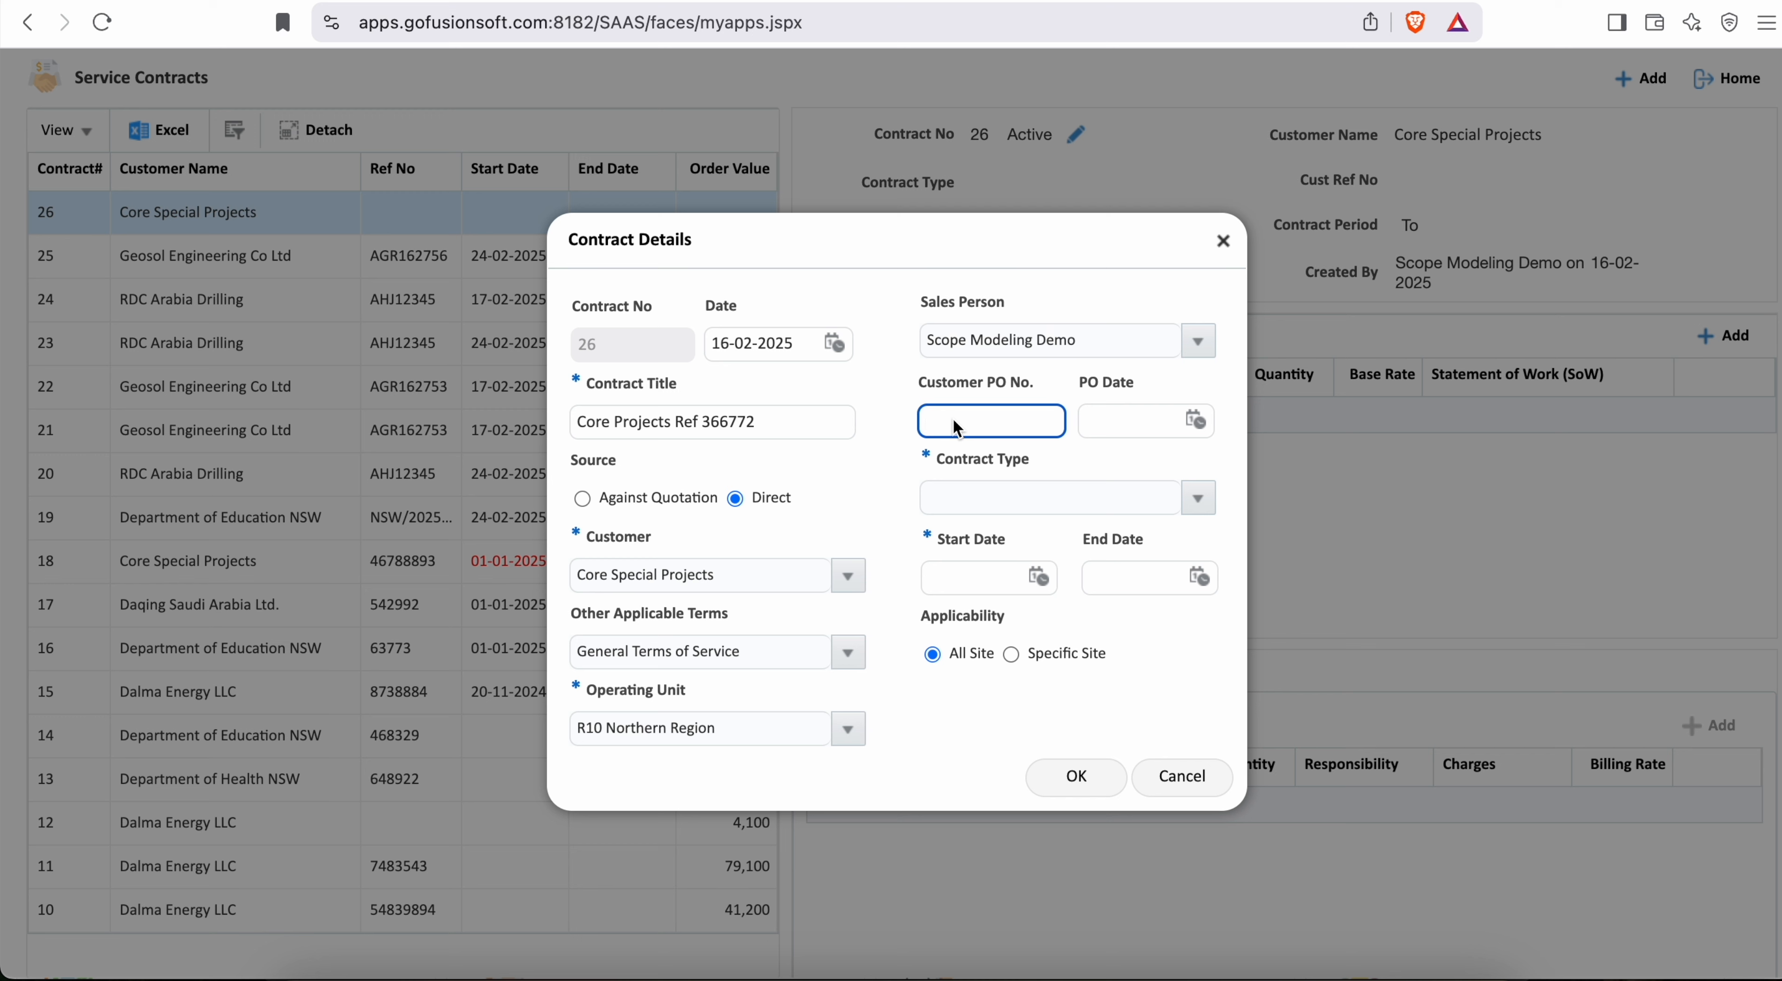
pyautogui.moveTo(921, 385); pyautogui.dragTo(1130, 382)
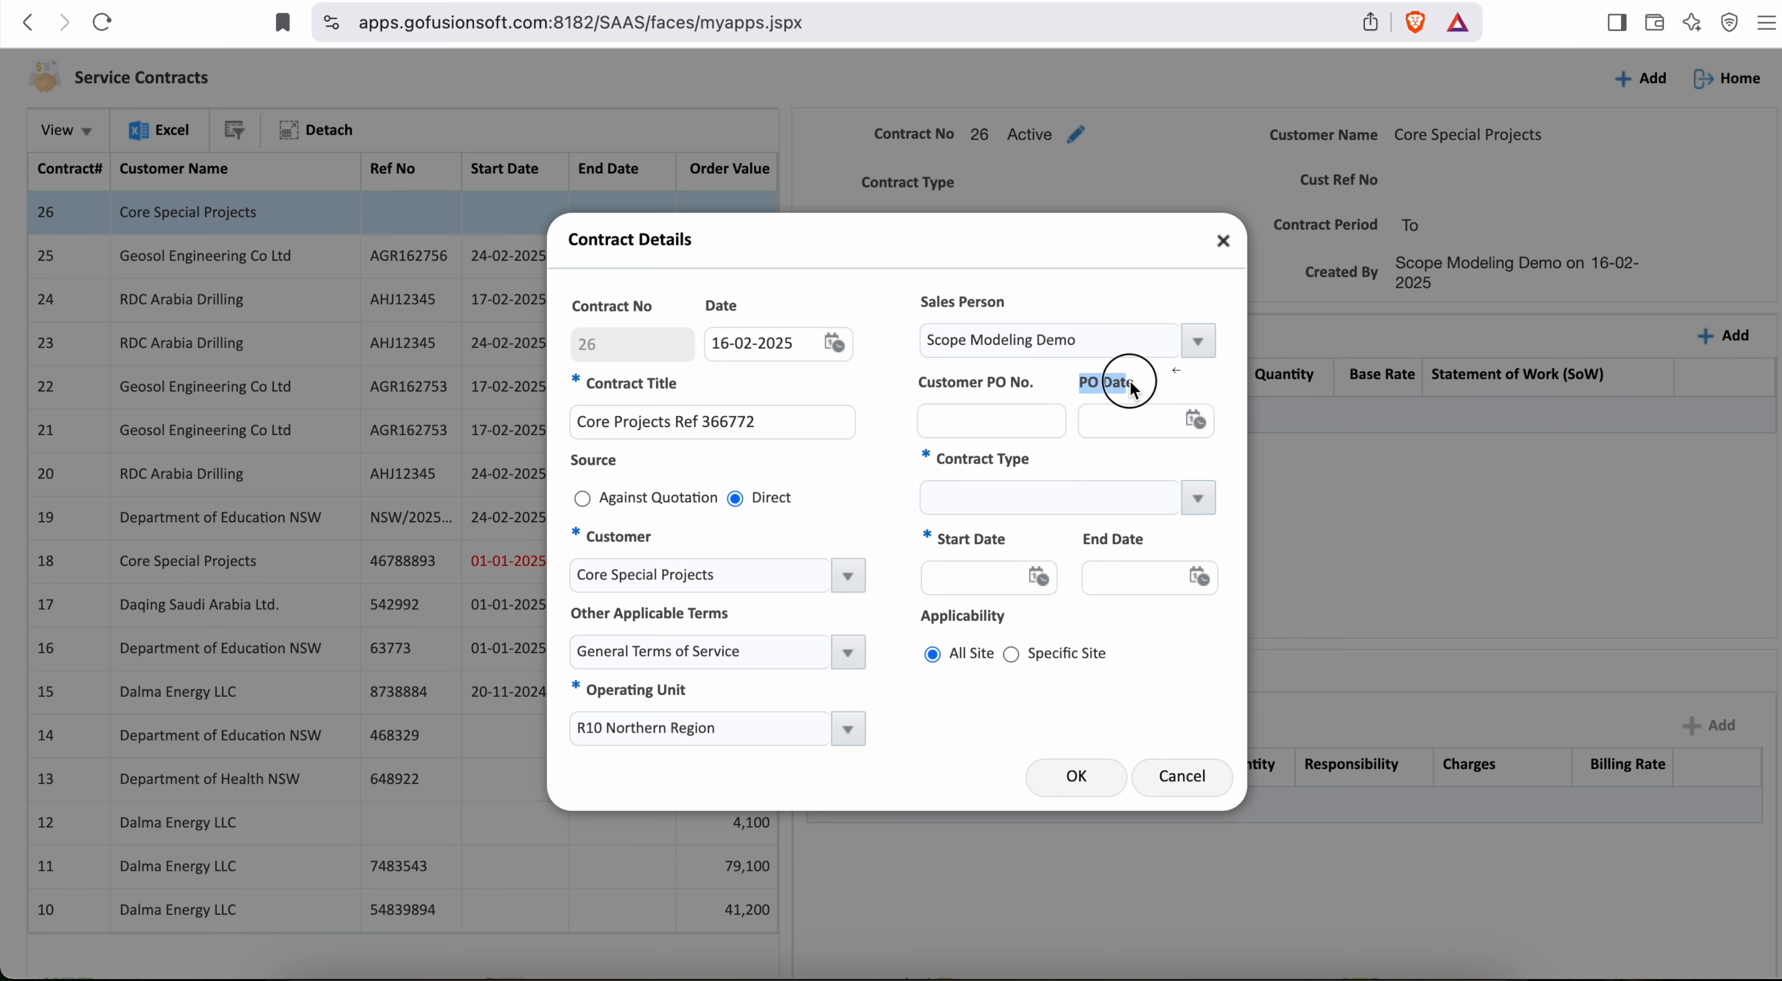
pyautogui.click(988, 419)
pyautogui.write('366772')
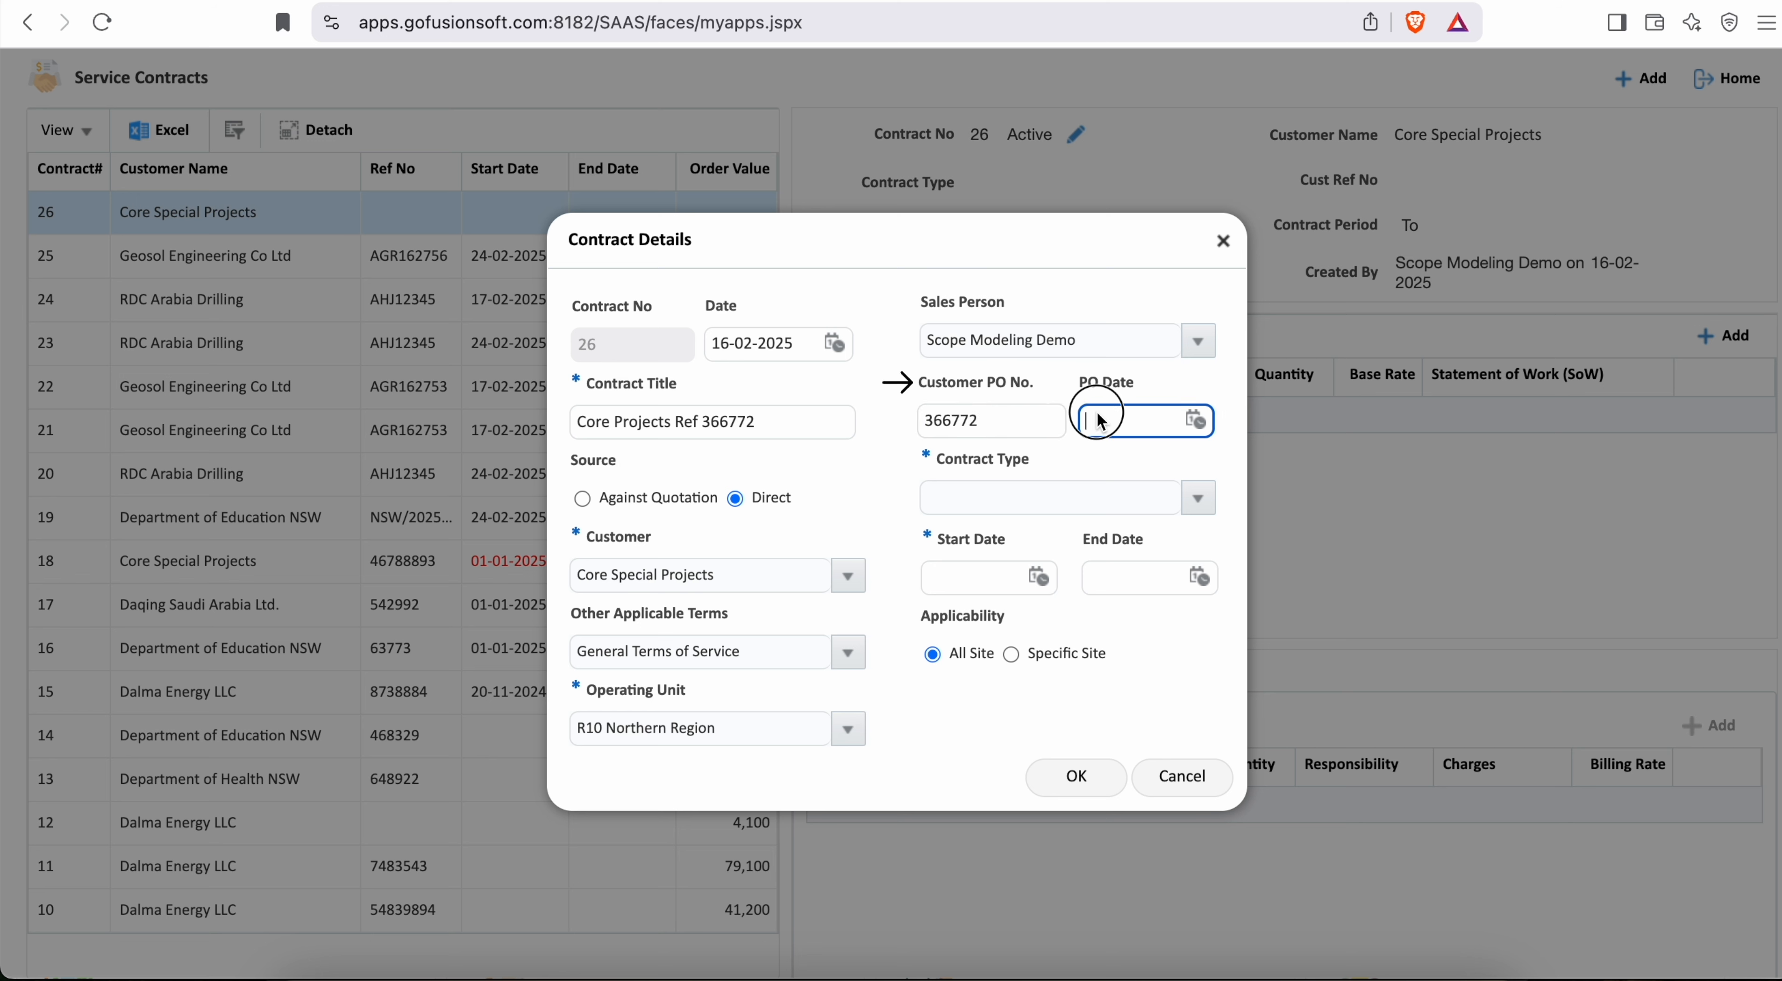
pyautogui.click(1107, 418)
pyautogui.click(1195, 419)
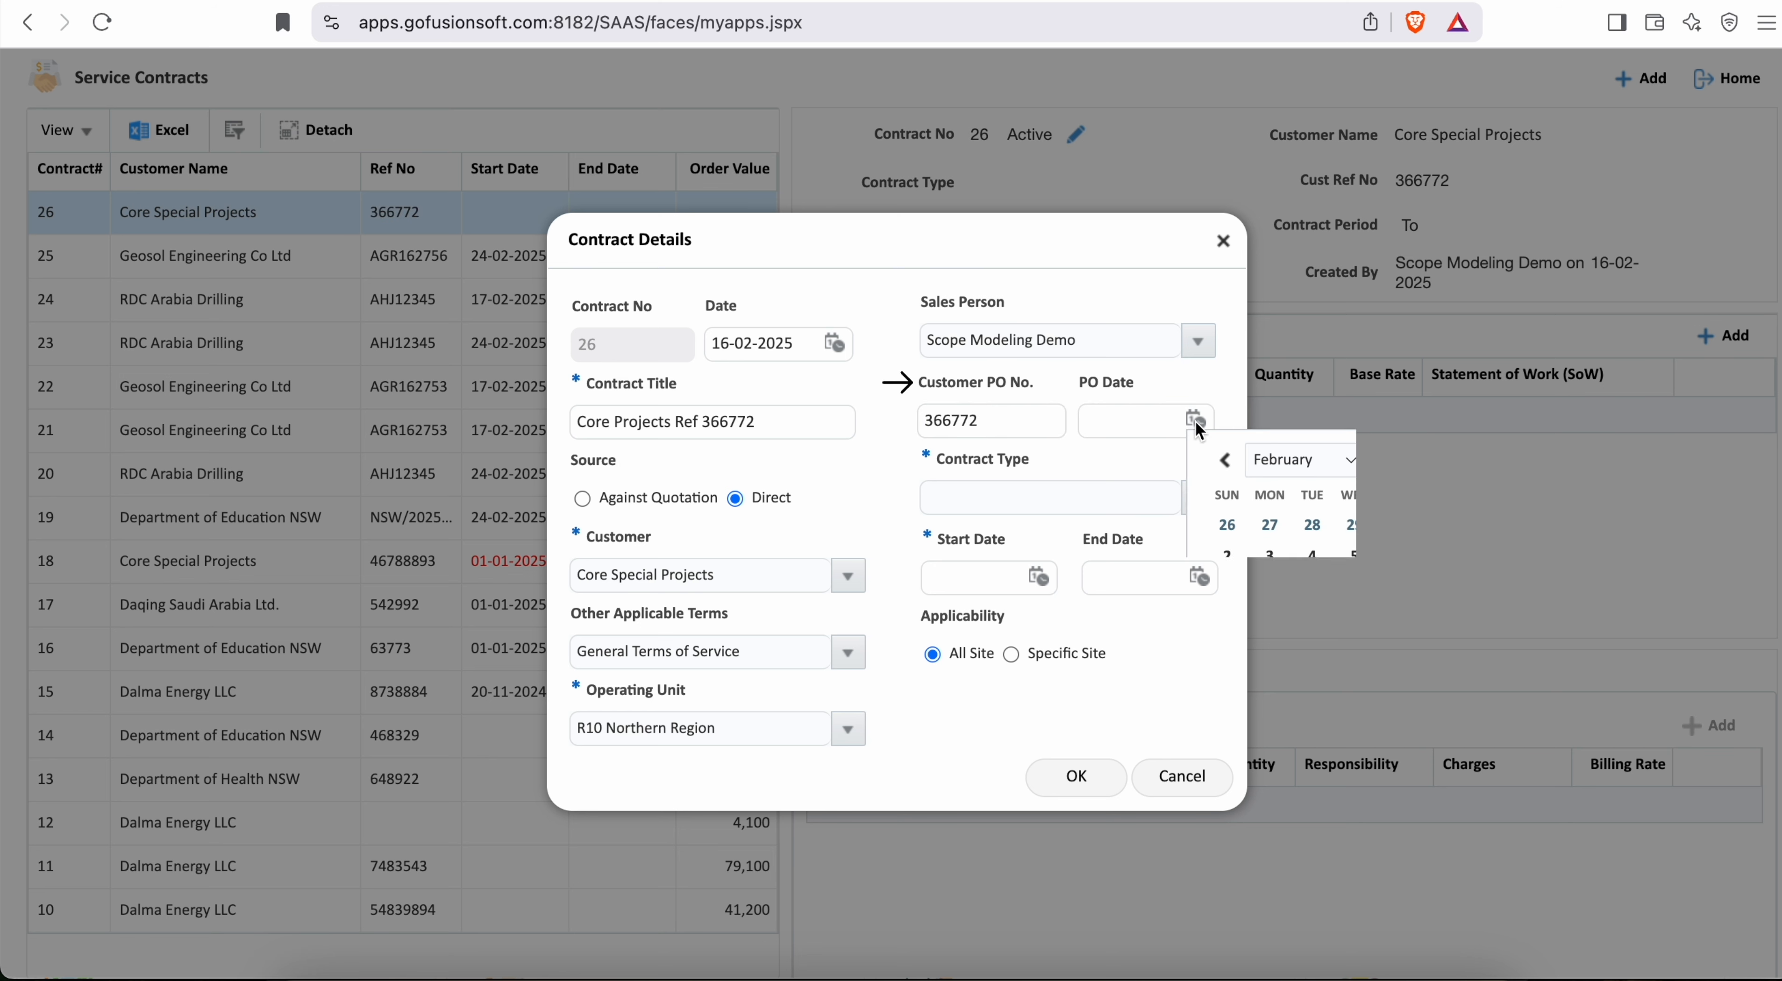
pyautogui.click(1393, 584)
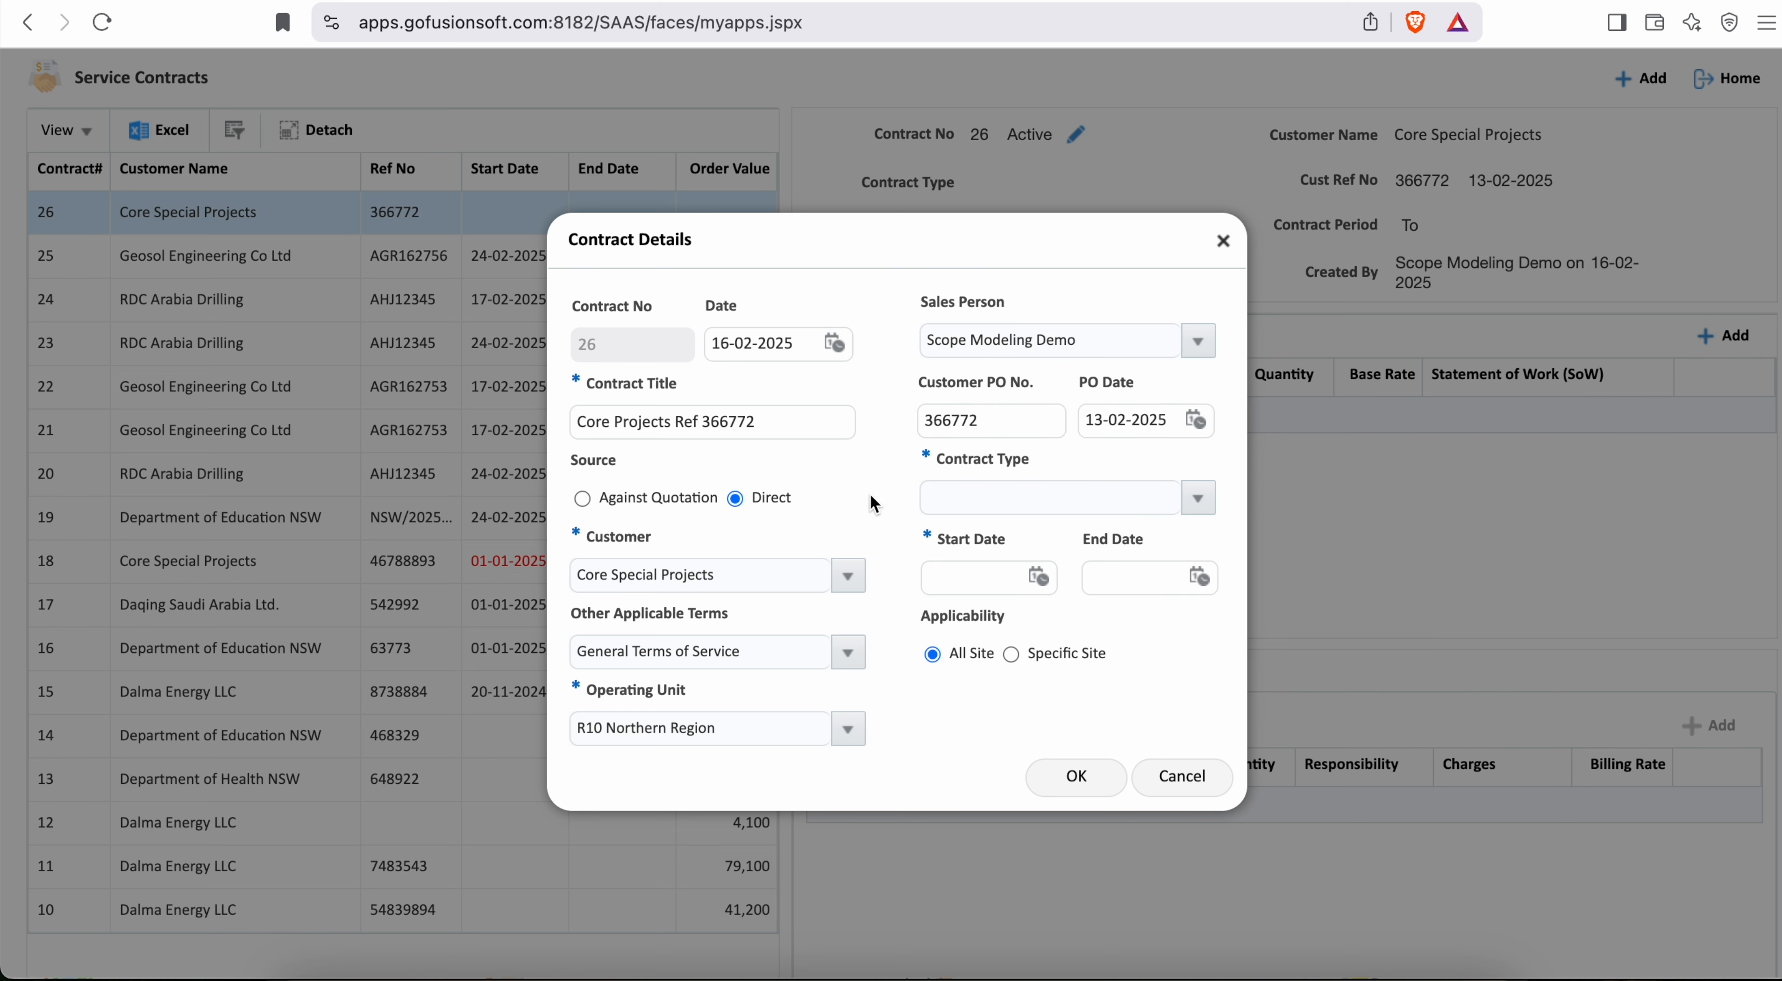
# - Set the contract type to To be configured-1481-15665 and the start date to 17-02-2025
pyautogui.tripleClick(1043, 475)
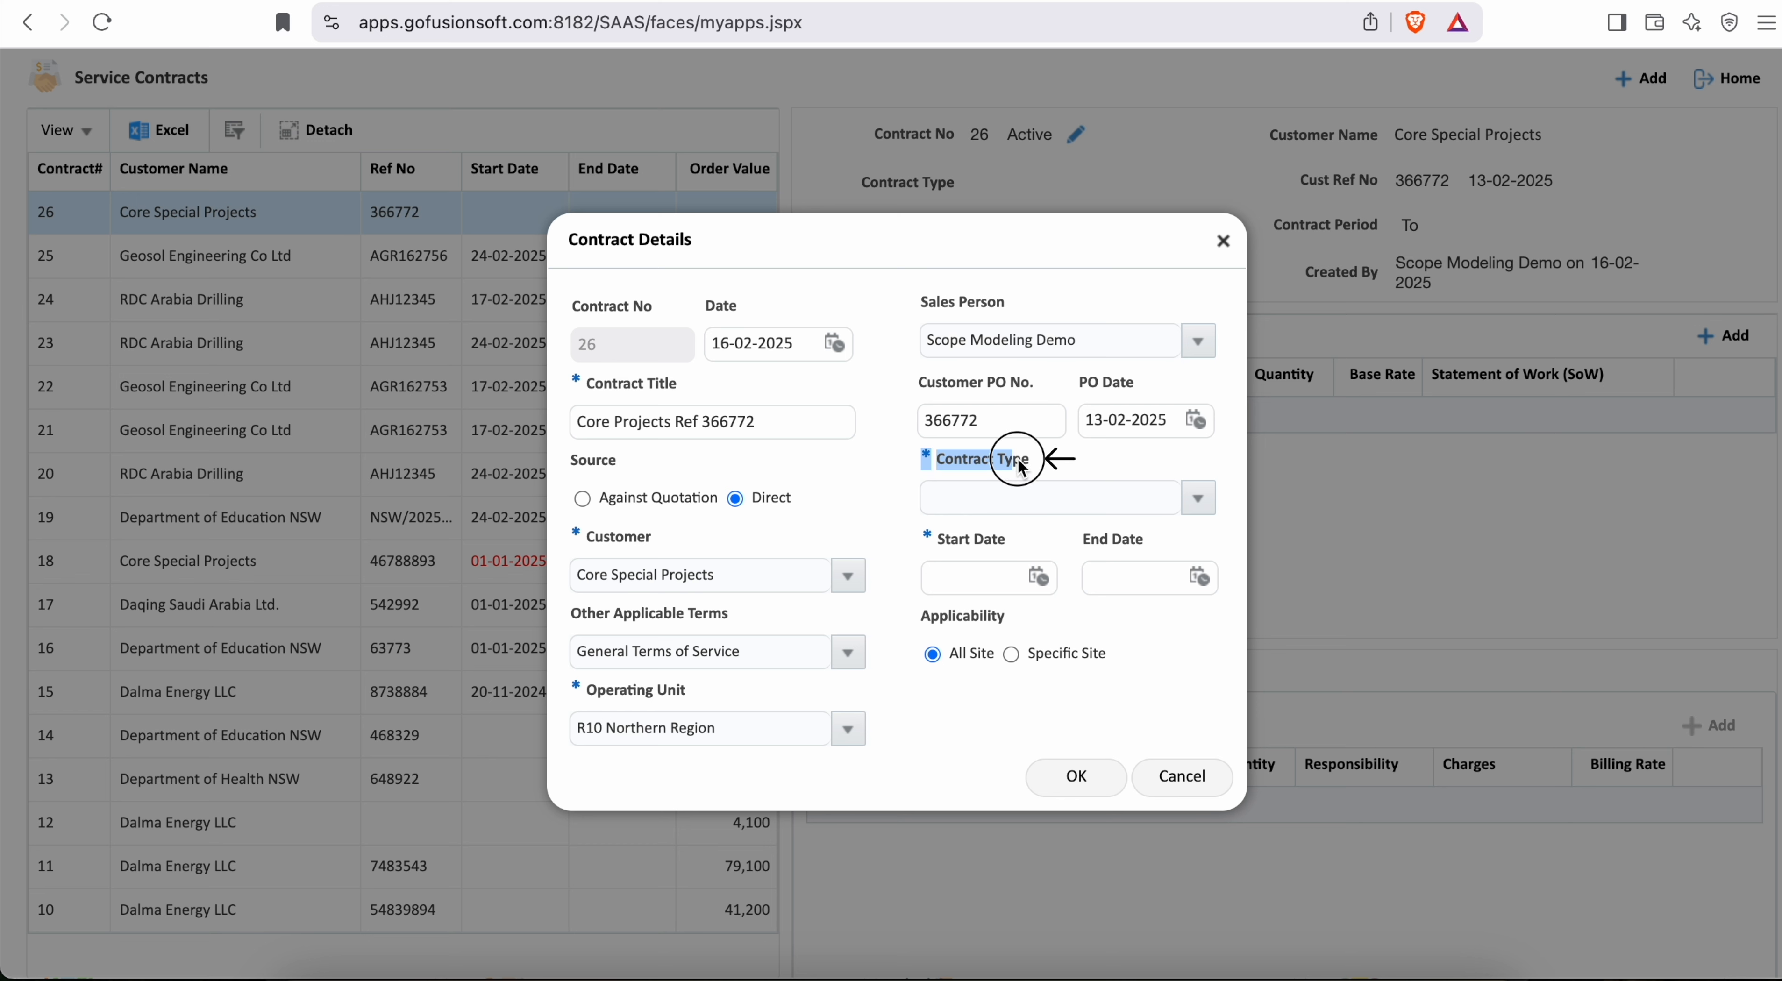
pyautogui.click(1187, 503)
pyautogui.click(1118, 546)
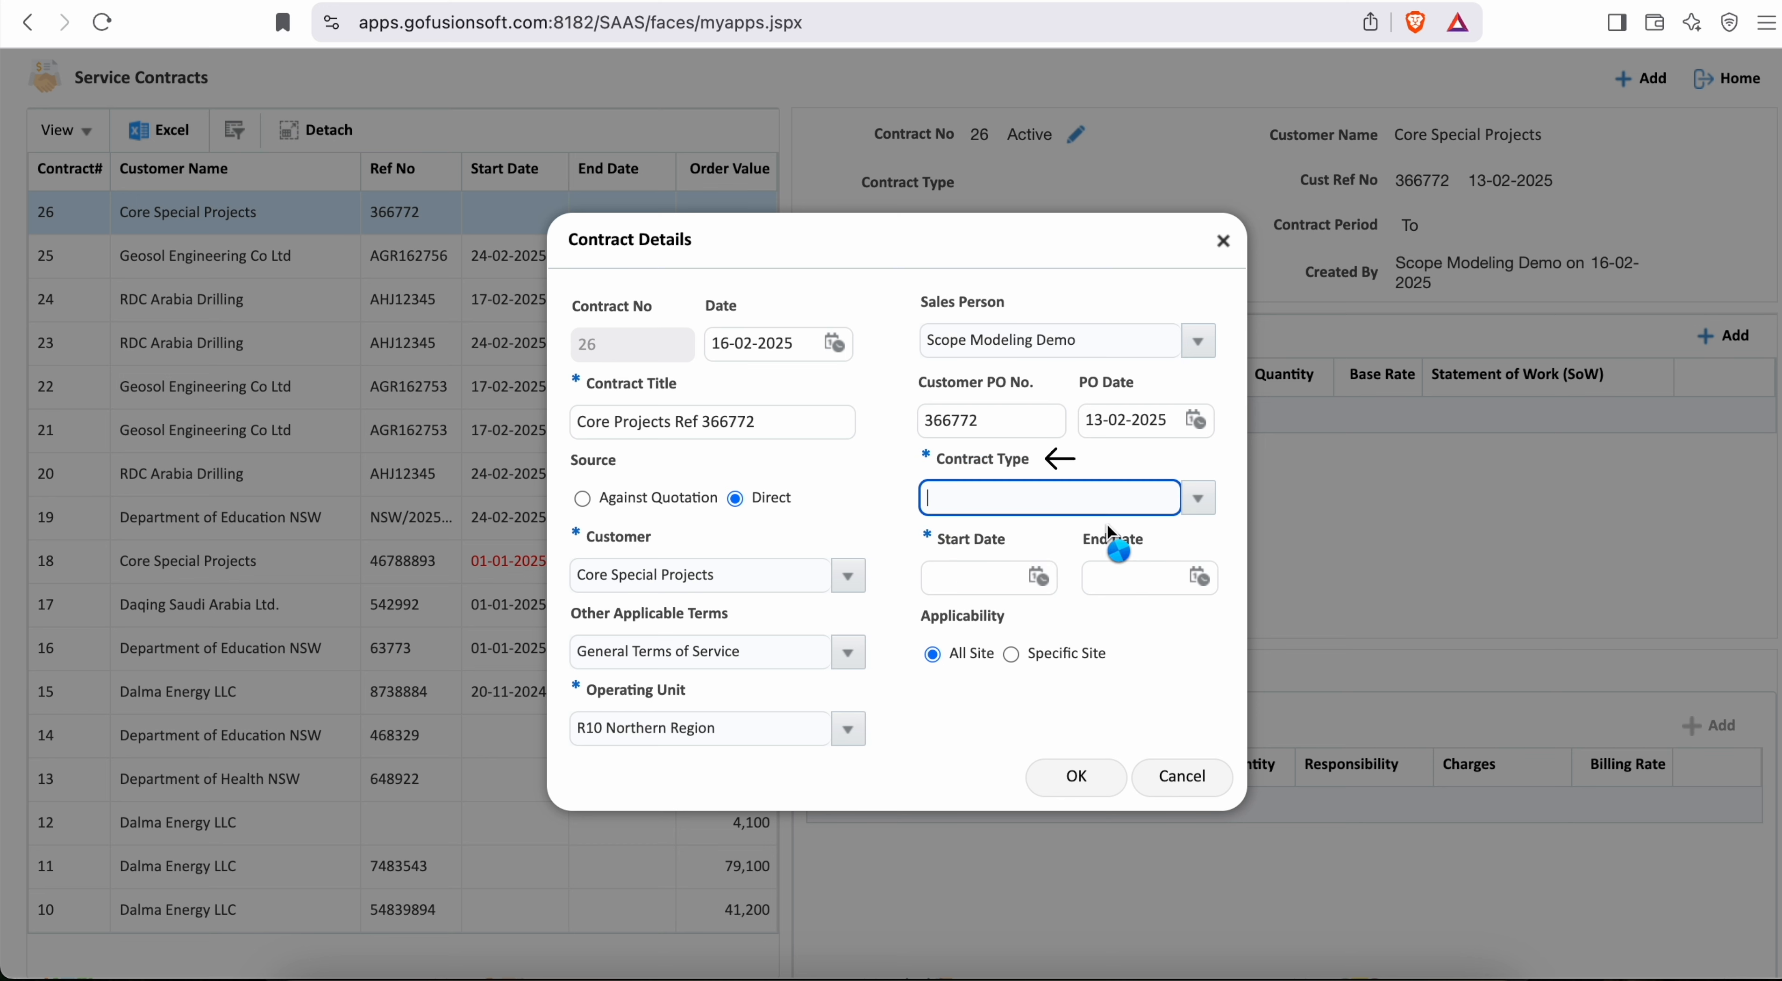
pyautogui.click(941, 541)
pyautogui.moveTo(941, 542); pyautogui.dragTo(1014, 547)
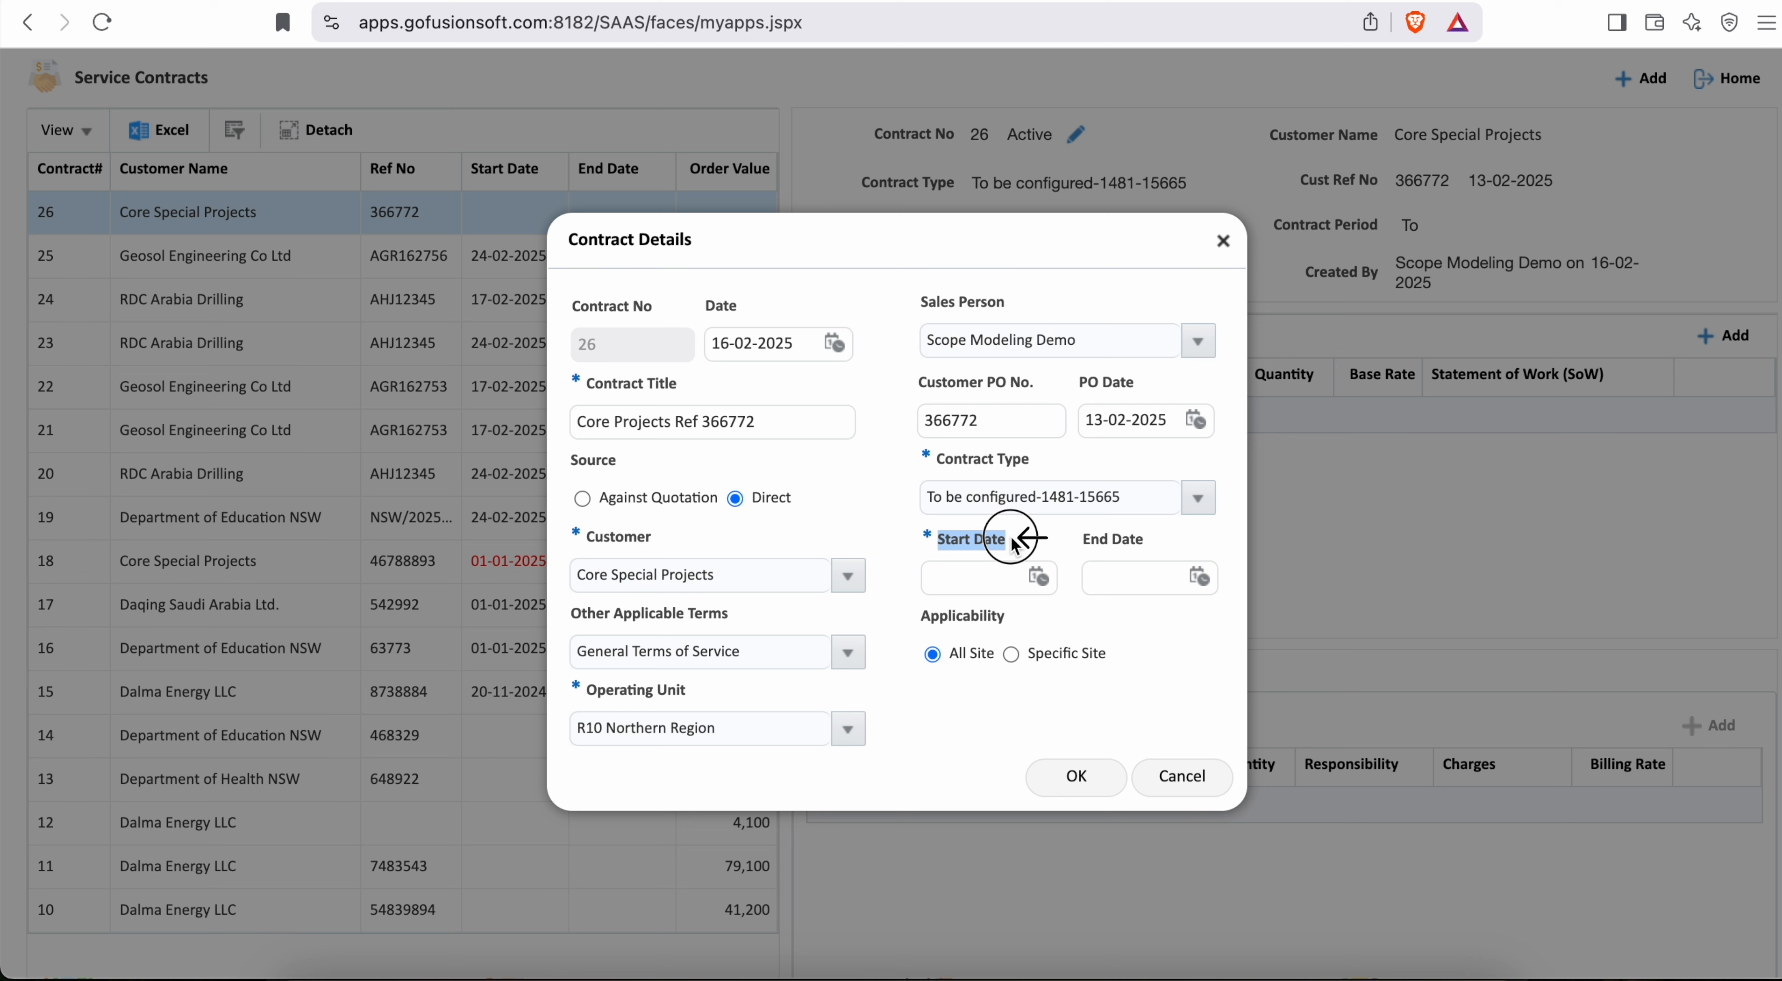
pyautogui.click(1038, 581)
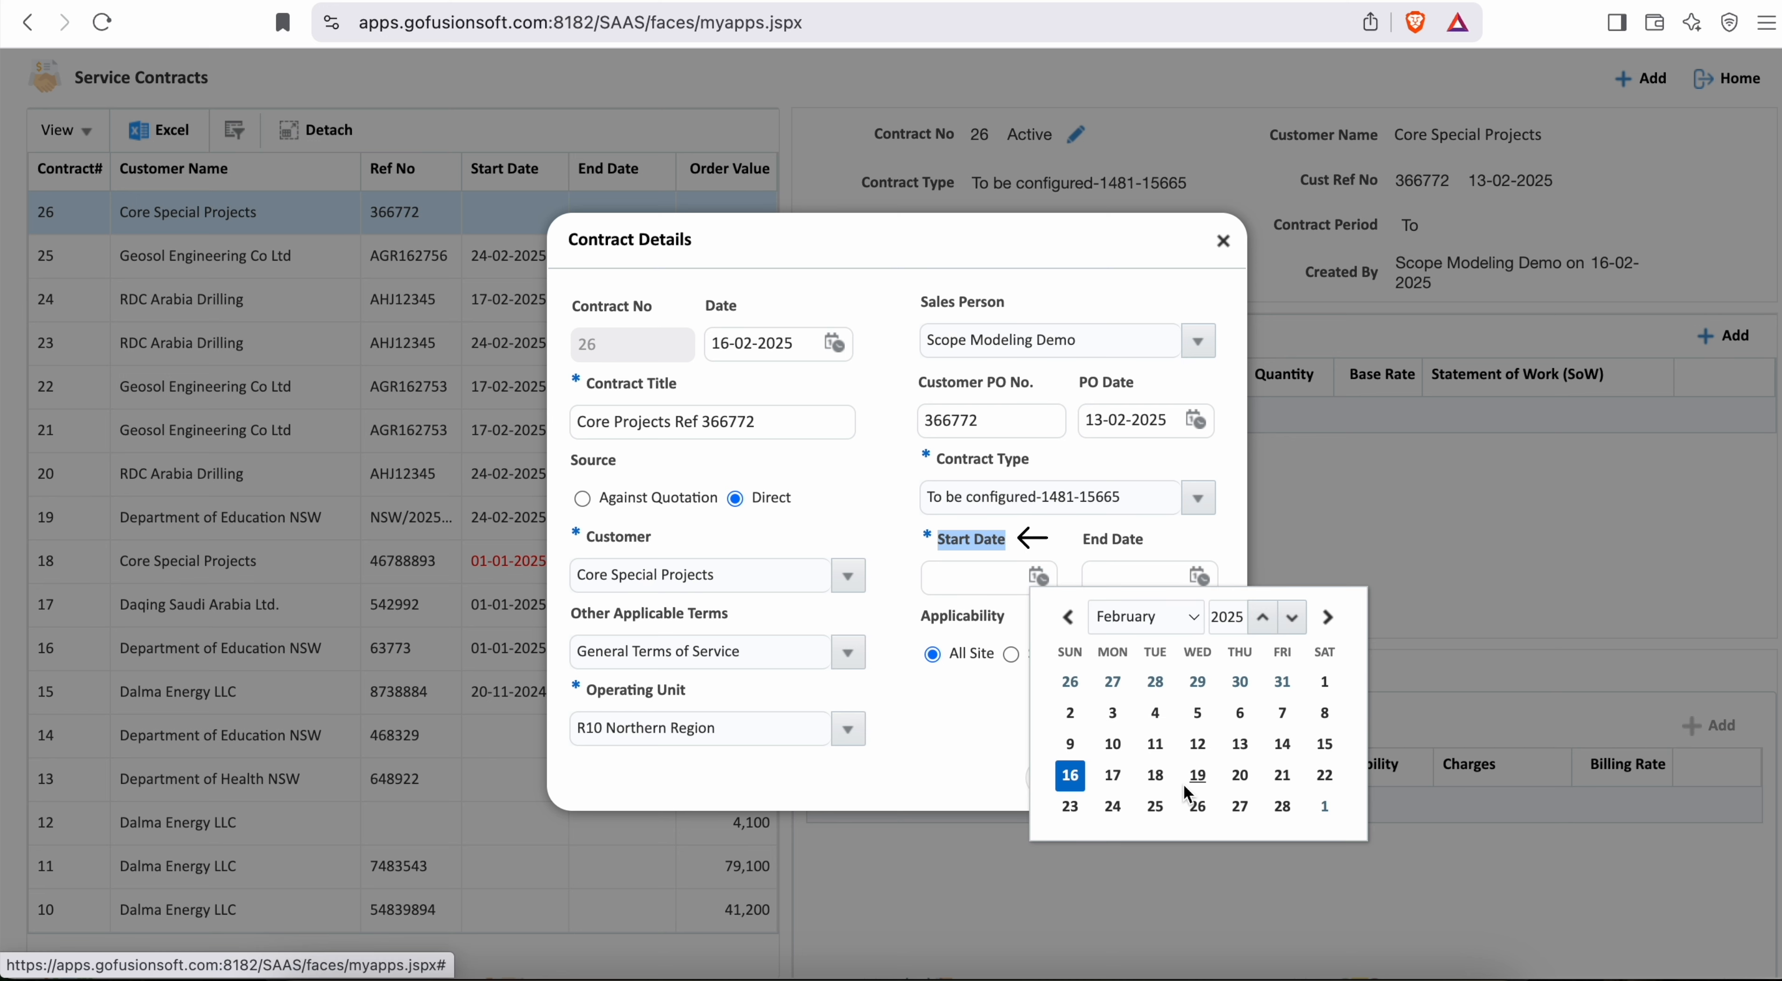
pyautogui.click(1112, 775)
pyautogui.moveTo(1082, 542); pyautogui.dragTo(1150, 550)
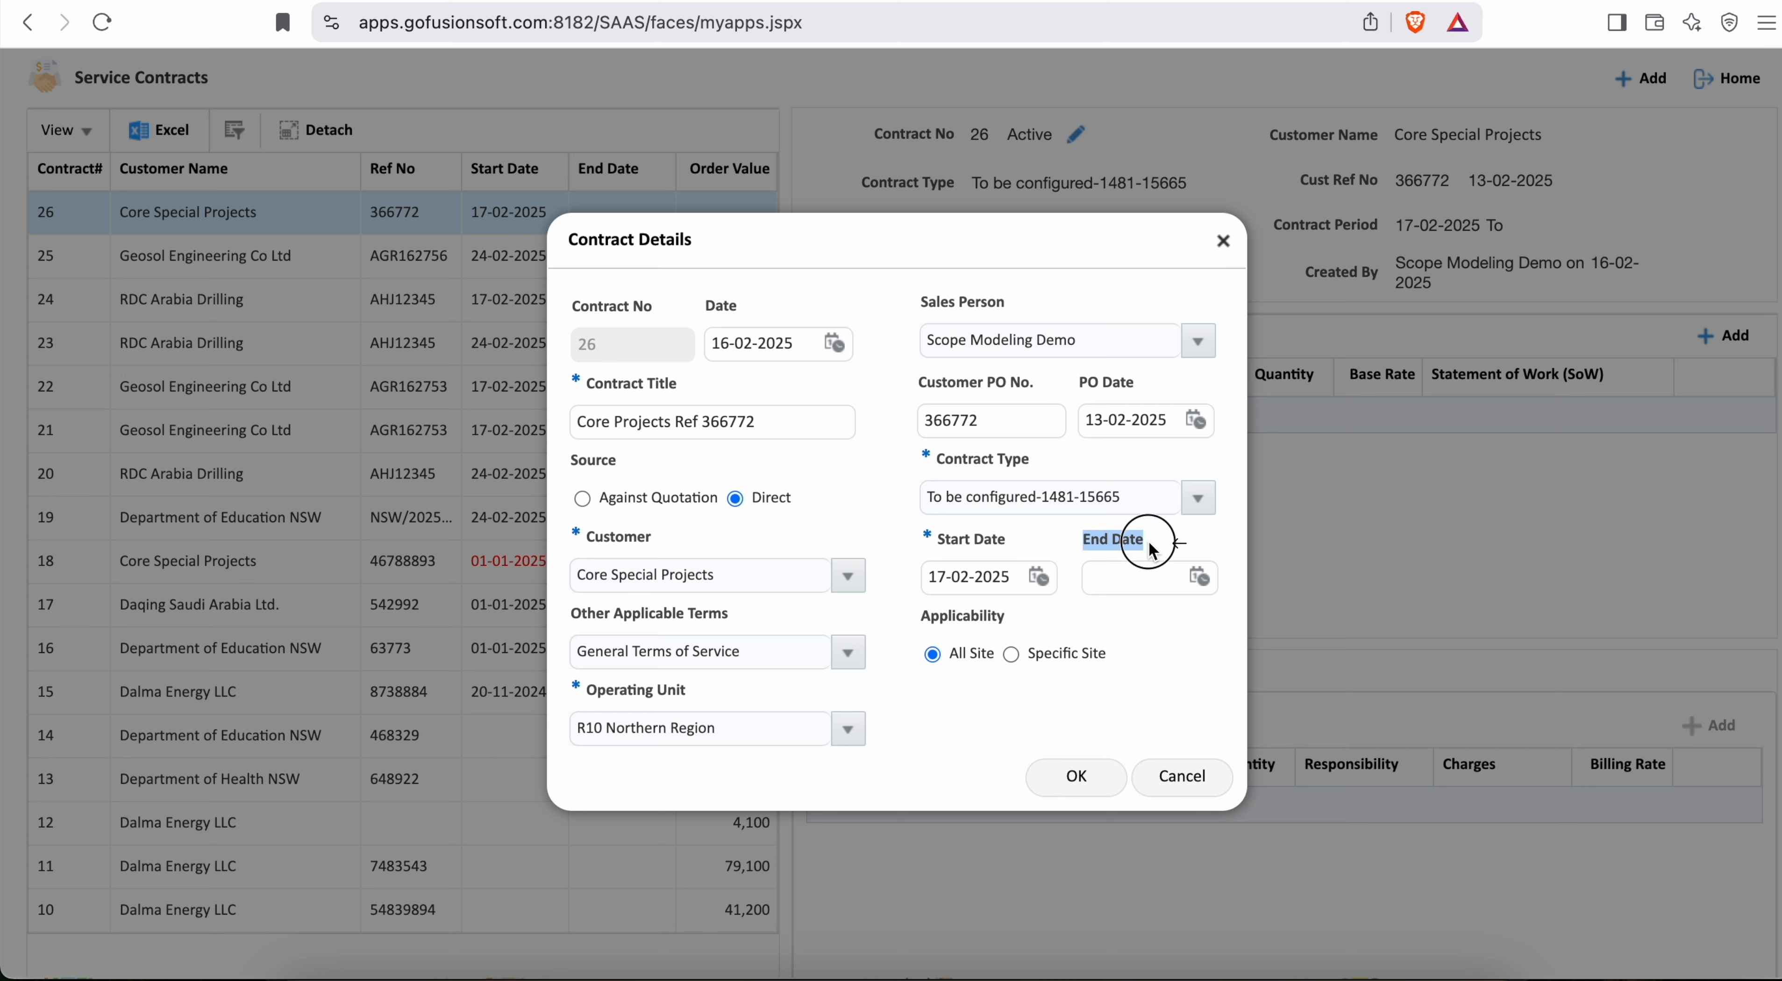
pyautogui.click(1206, 574)
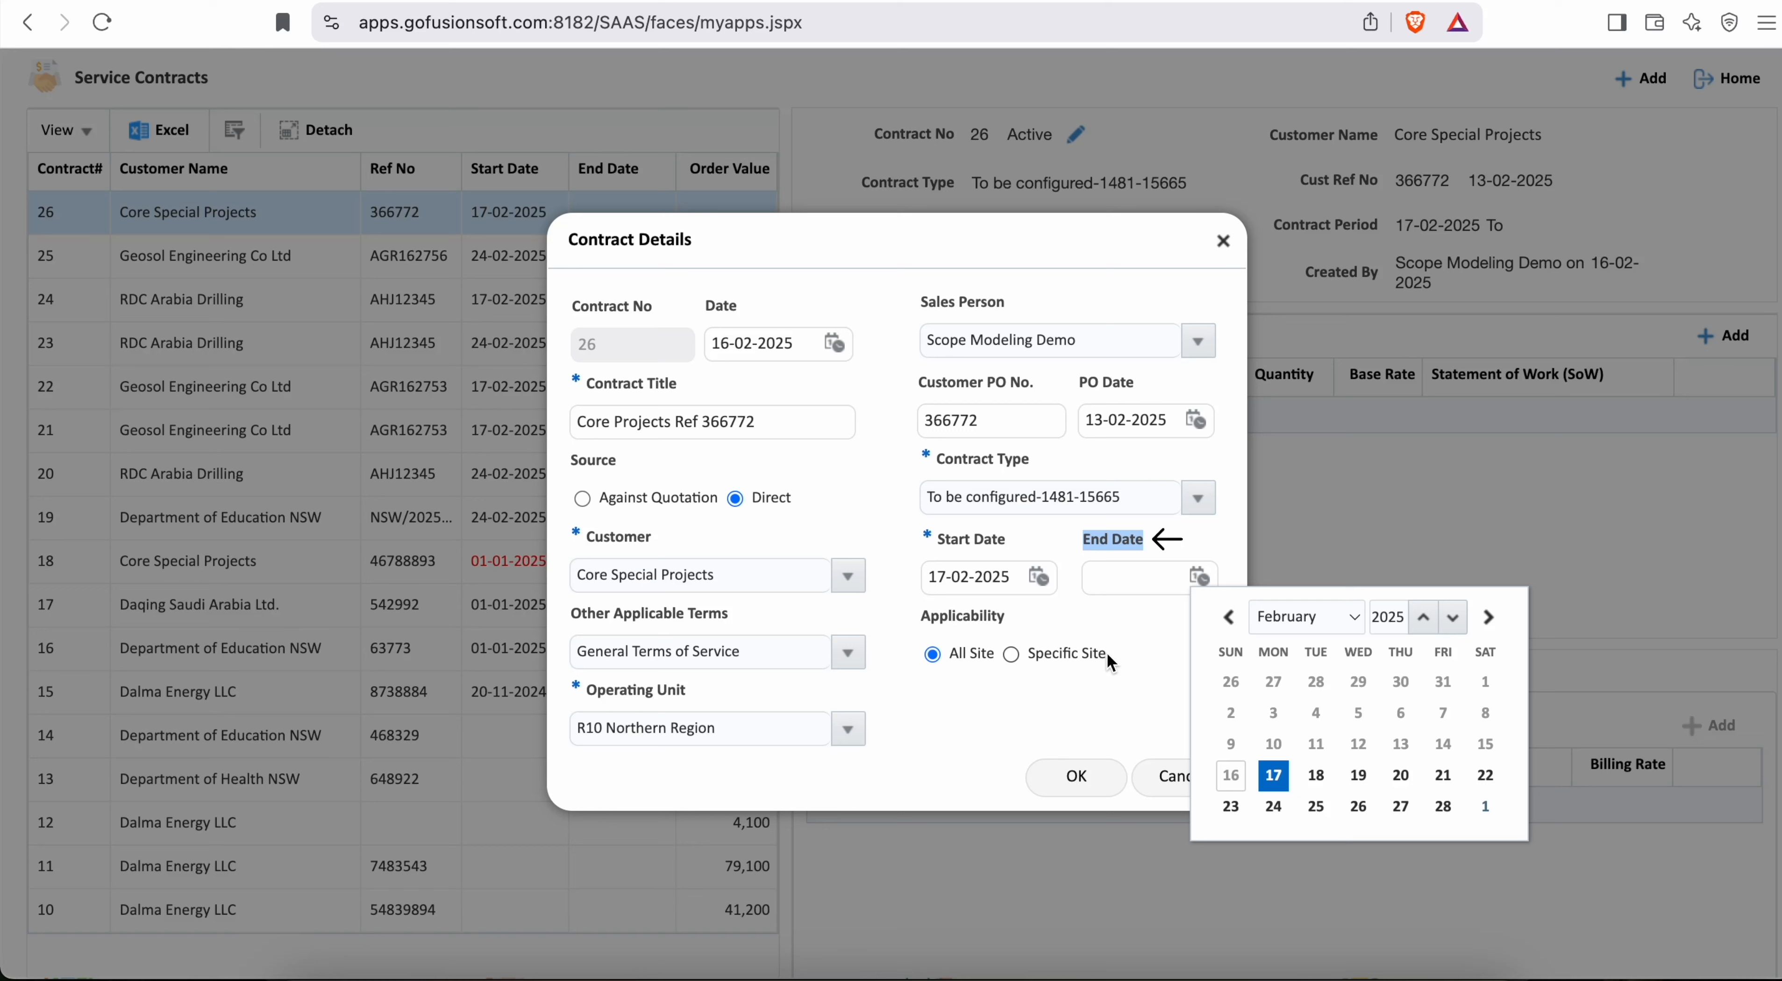
pyautogui.click(1146, 640)
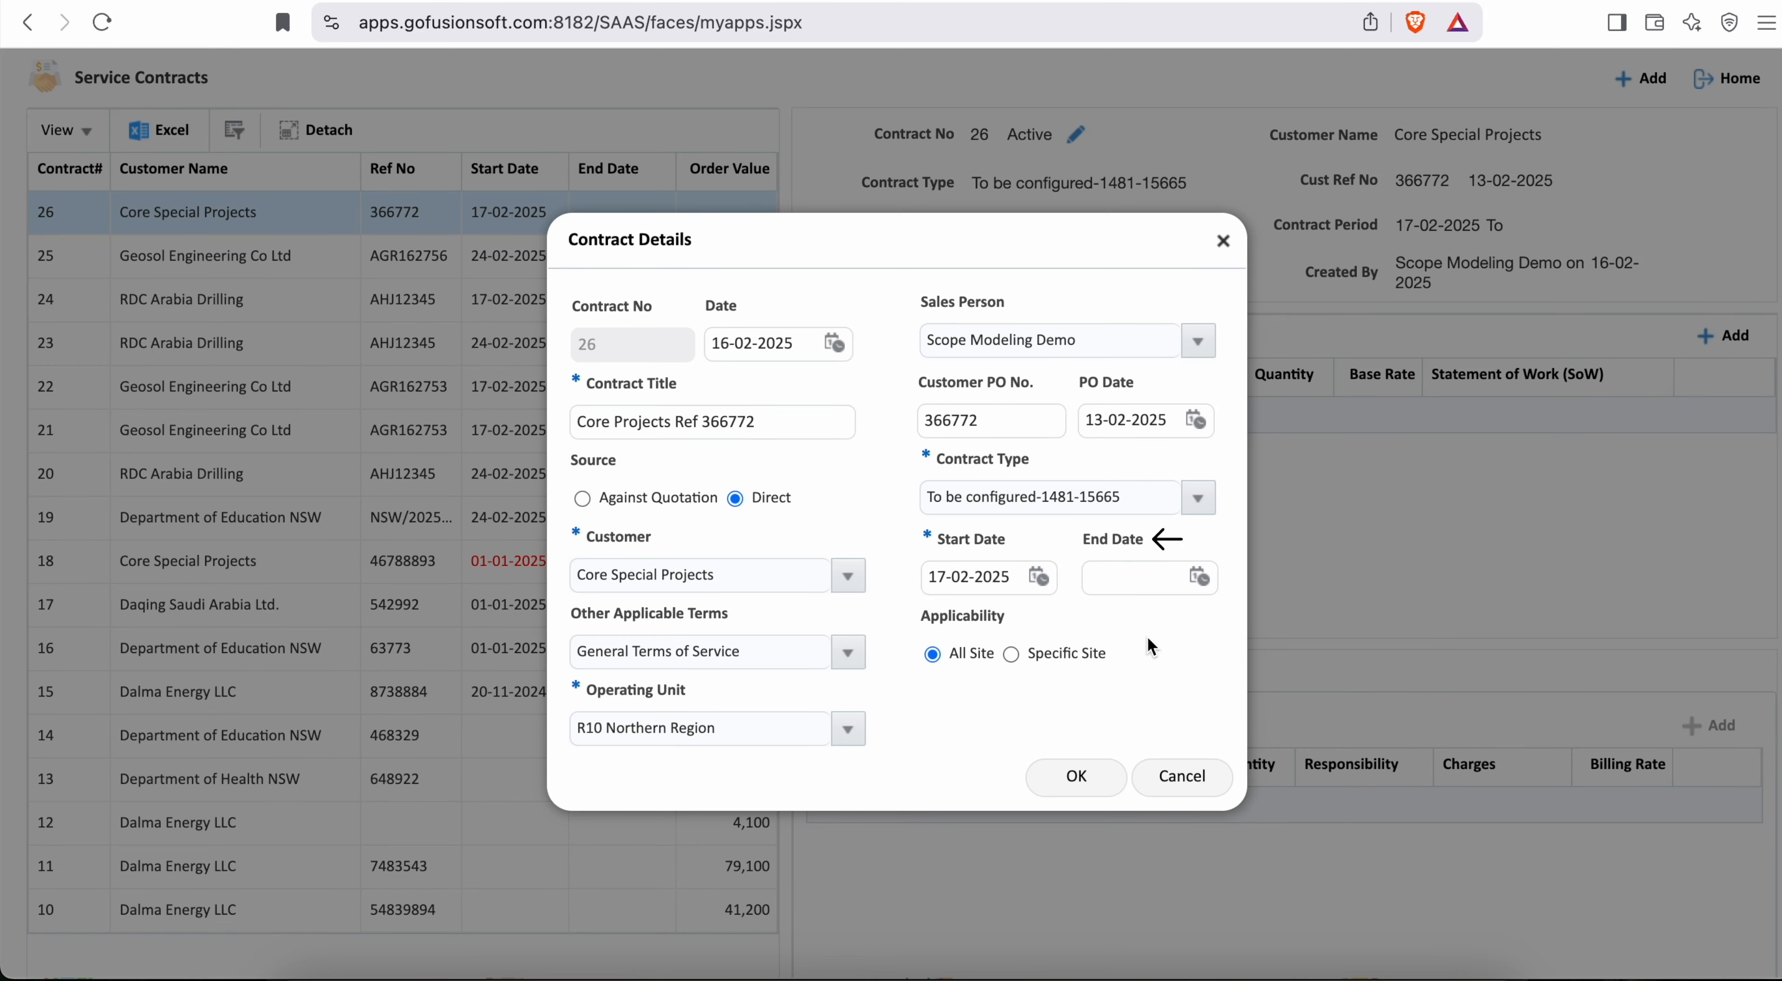
# - Save the details of the new service contract for Core Special Projects
pyautogui.moveTo(920, 616); pyautogui.dragTo(1013, 626)
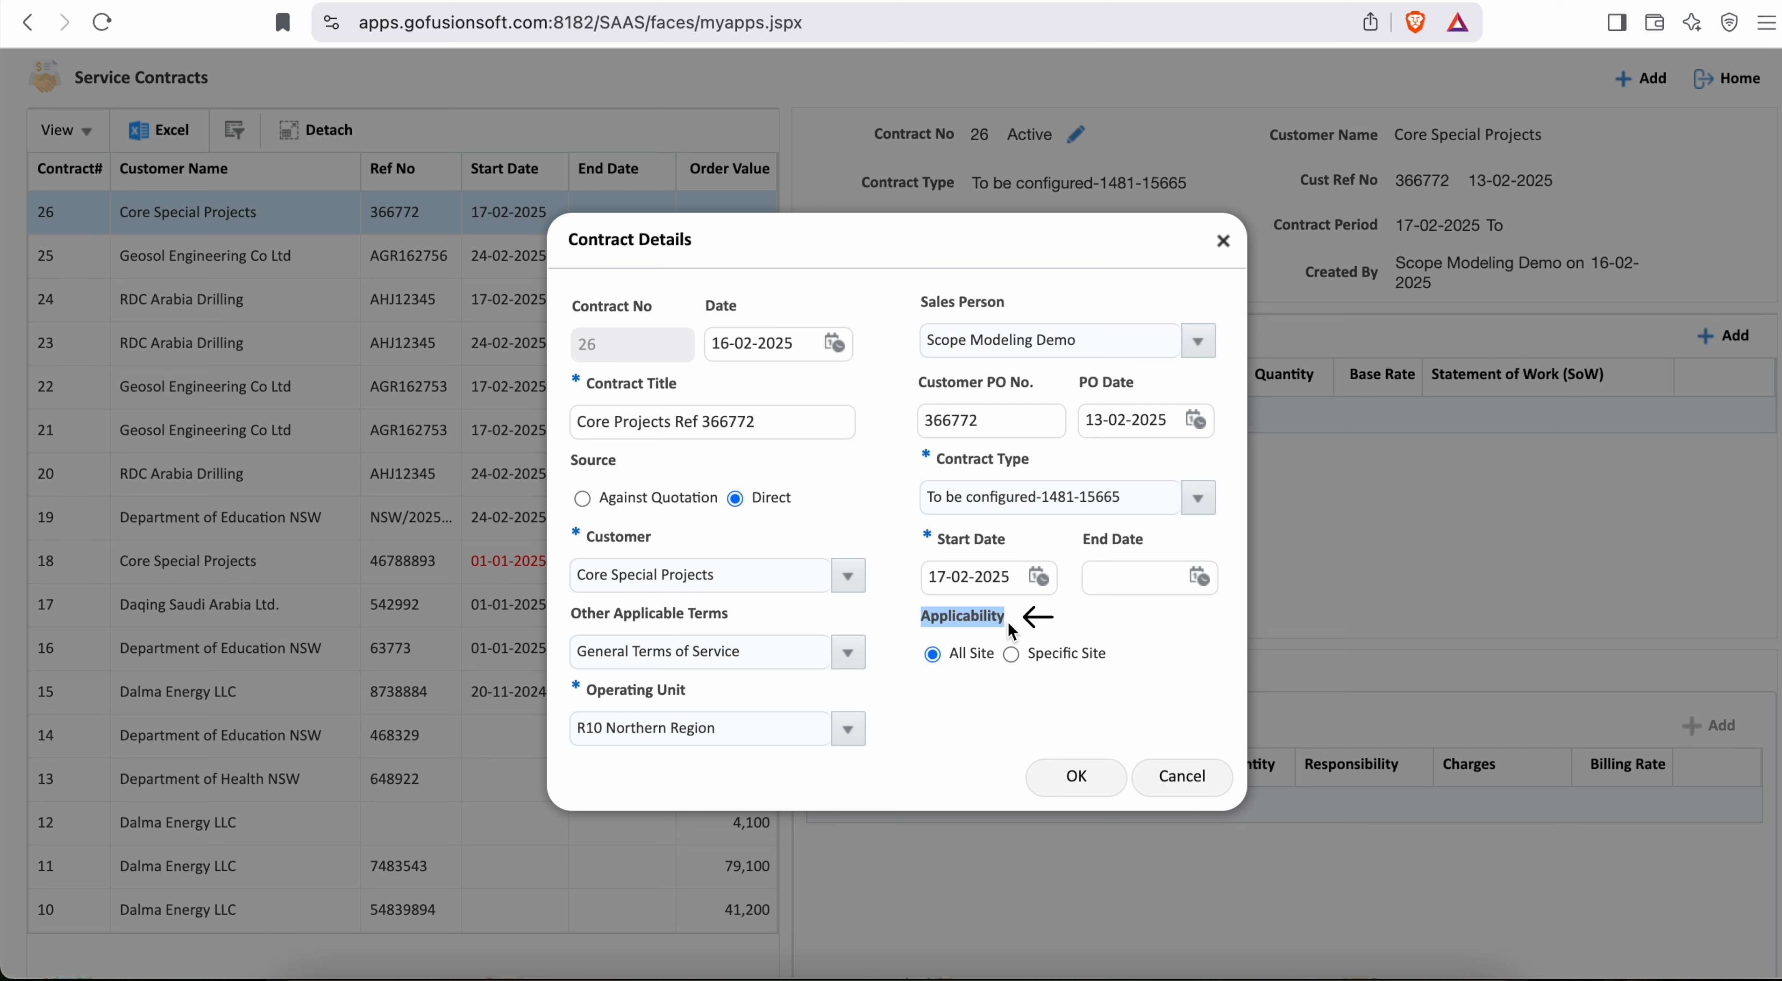
pyautogui.moveTo(950, 654); pyautogui.dragTo(997, 663)
pyautogui.click(977, 703)
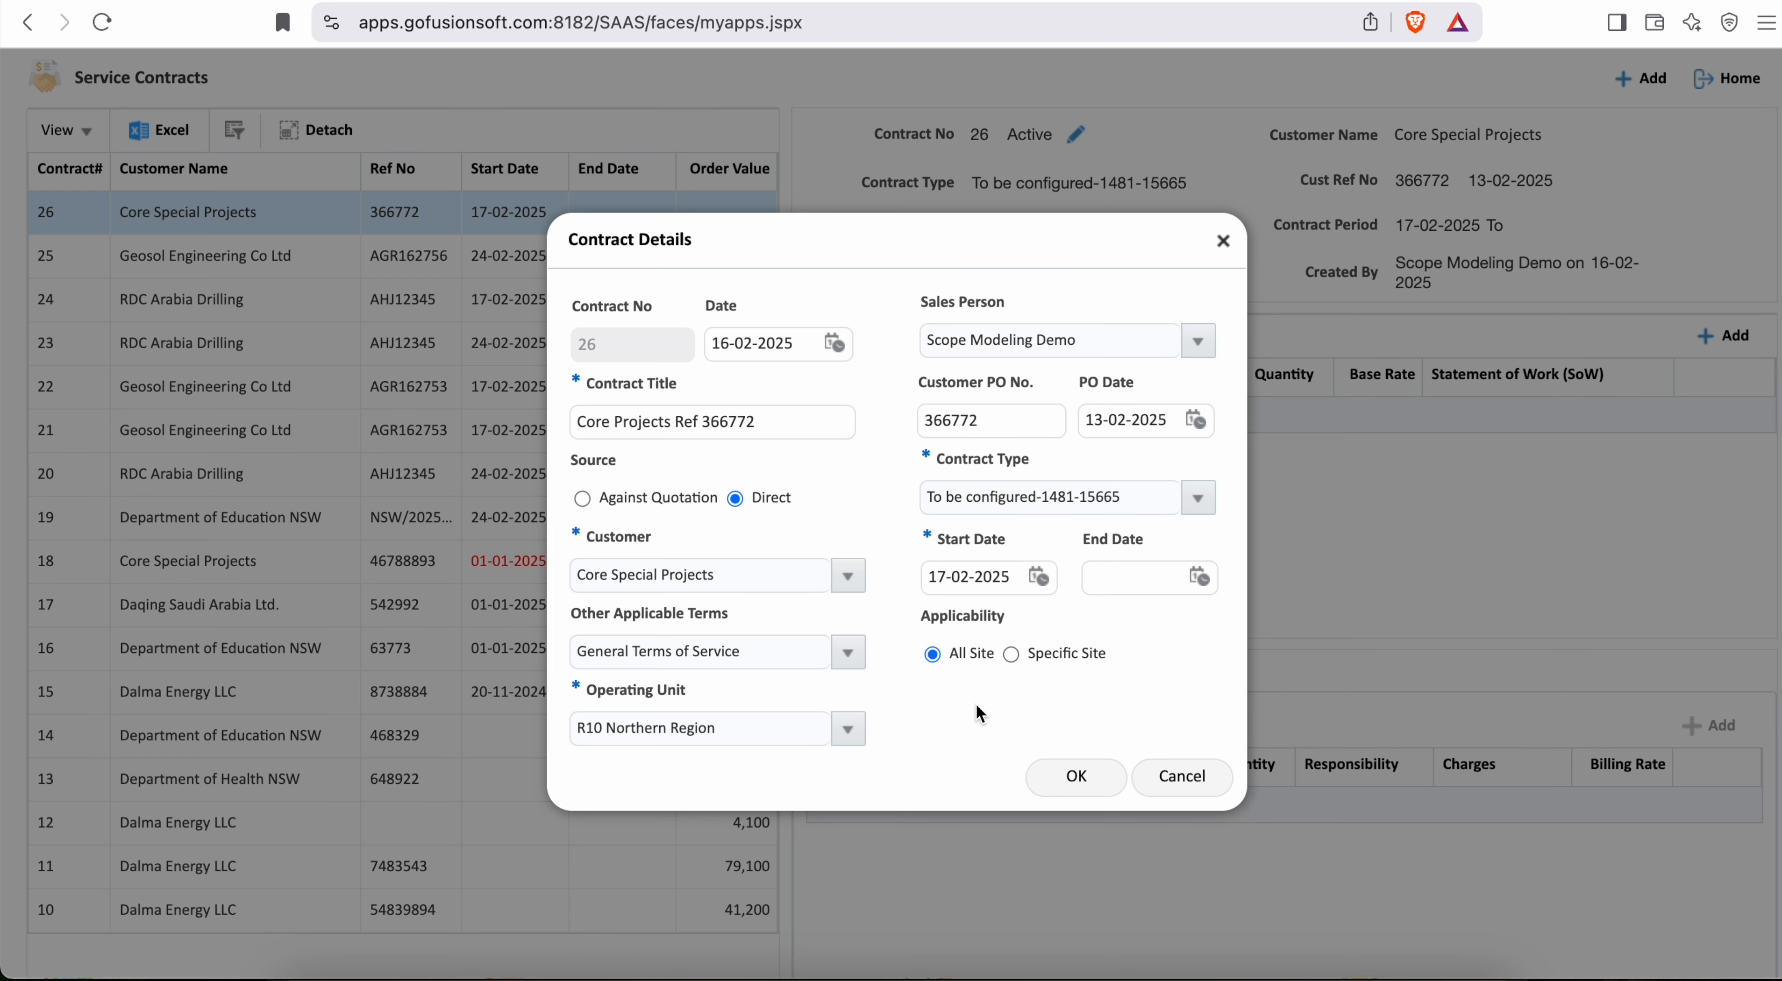
pyautogui.click(1065, 775)
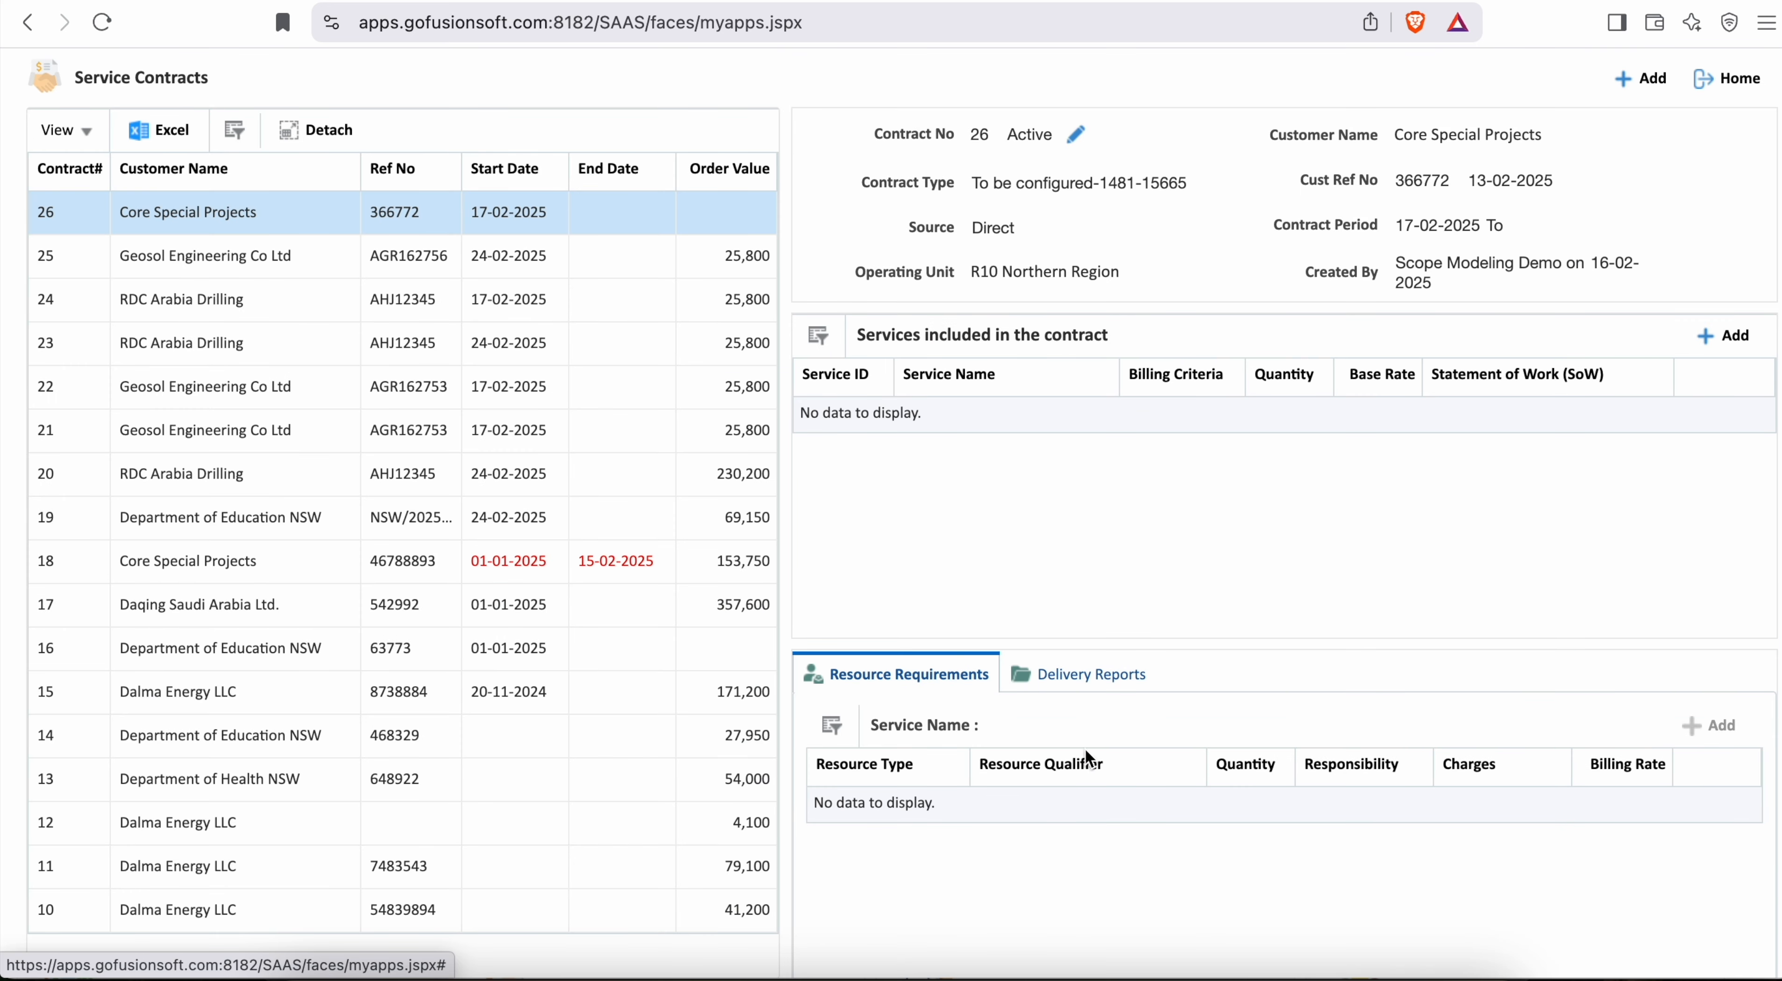
# - Add the Drill Pipe Structural Inspection service (INSP010) to the new contract
pyautogui.click(1727, 338)
pyautogui.click(938, 380)
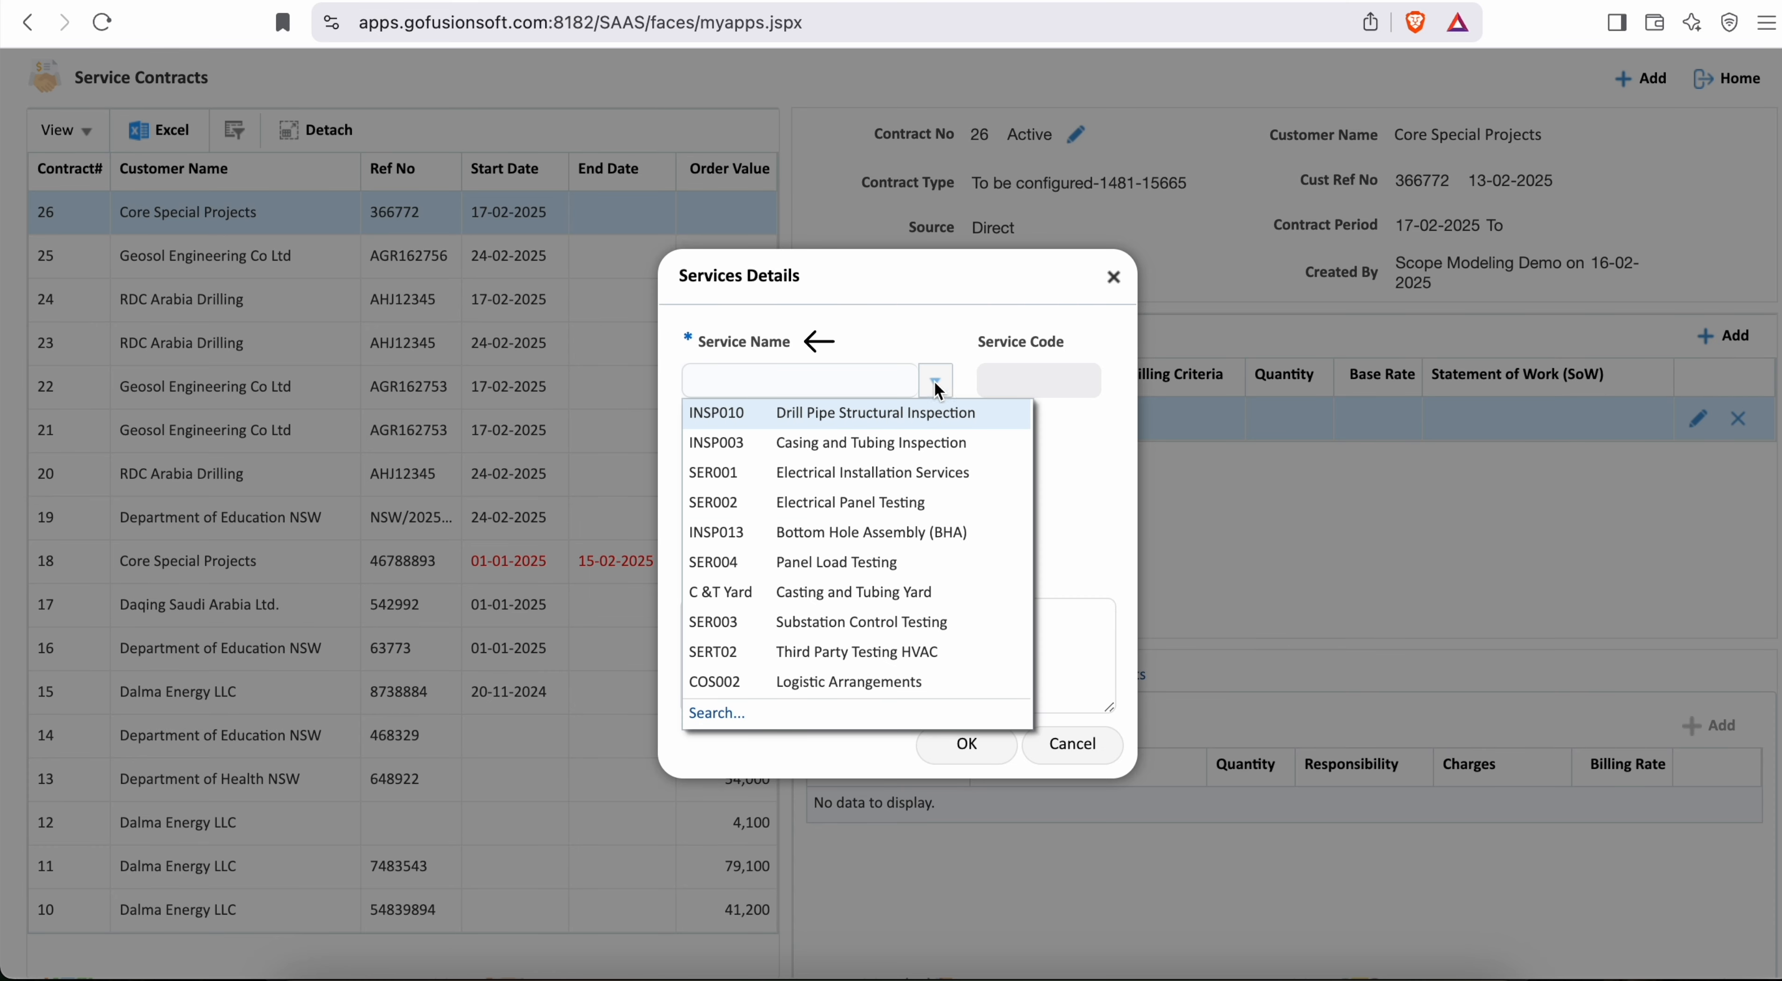
pyautogui.moveTo(697, 342); pyautogui.dragTo(812, 349)
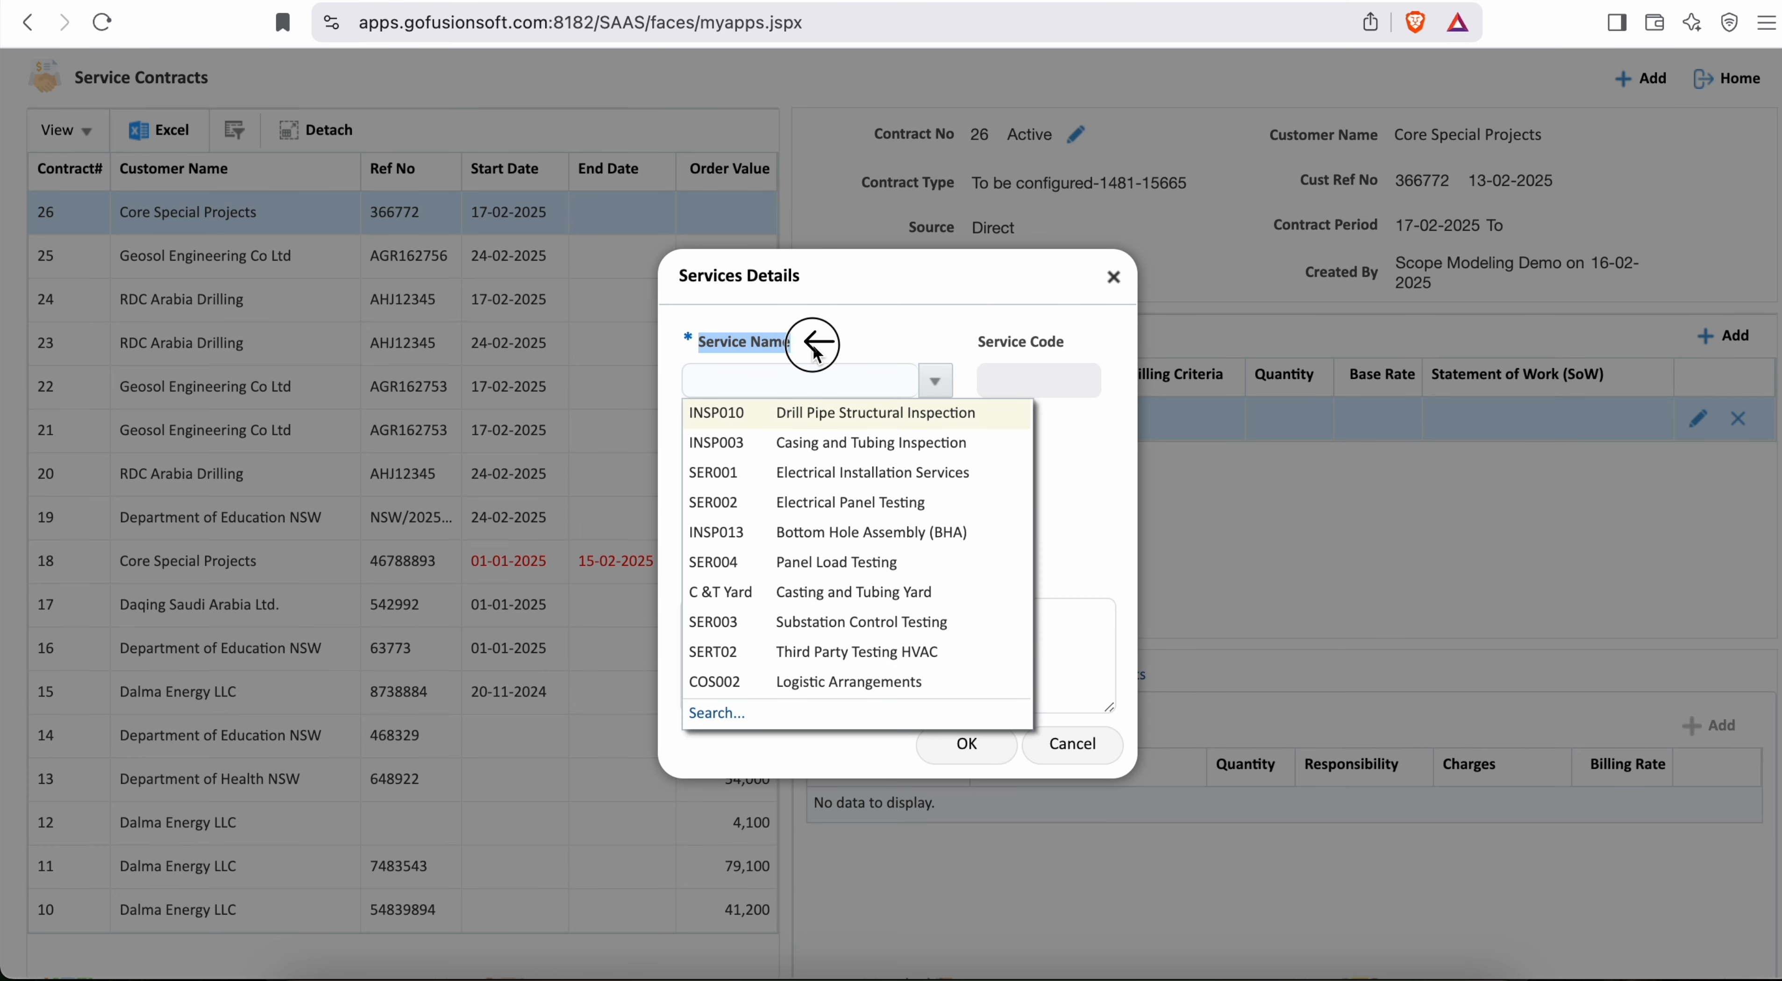
pyautogui.click(858, 413)
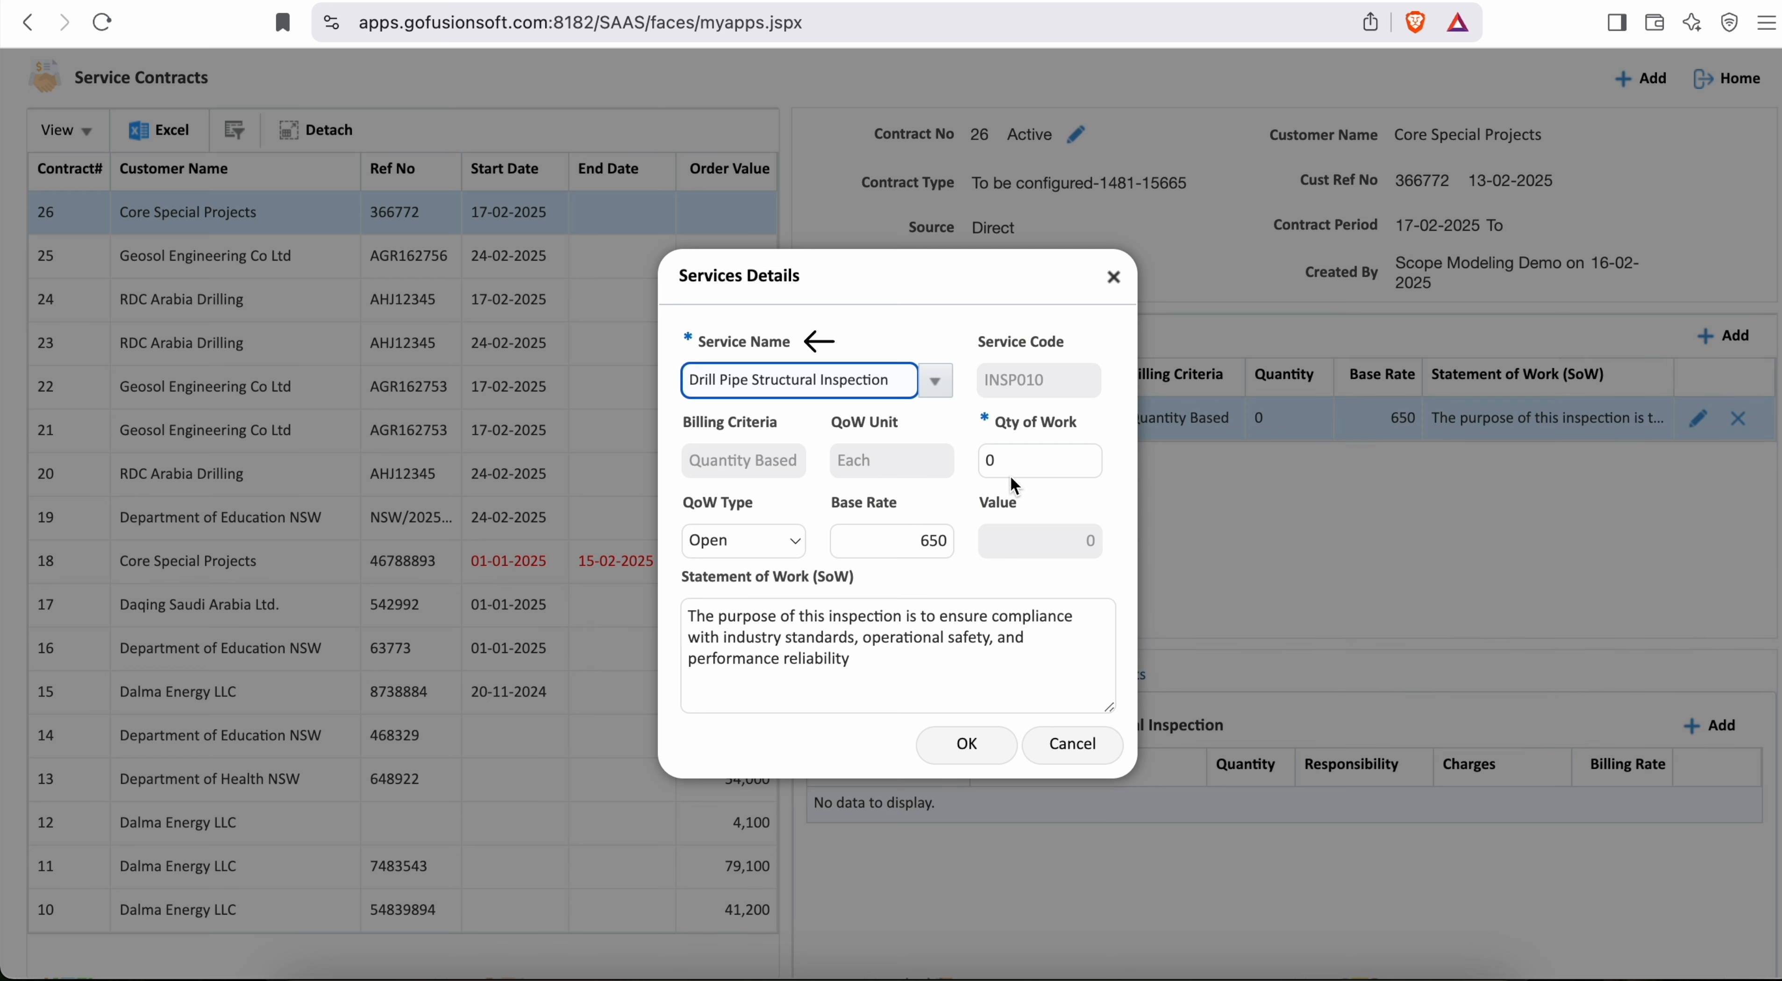
# - Set the quantity of work for the Drill Pipe Structural Inspection service to 210
pyautogui.click(1009, 463)
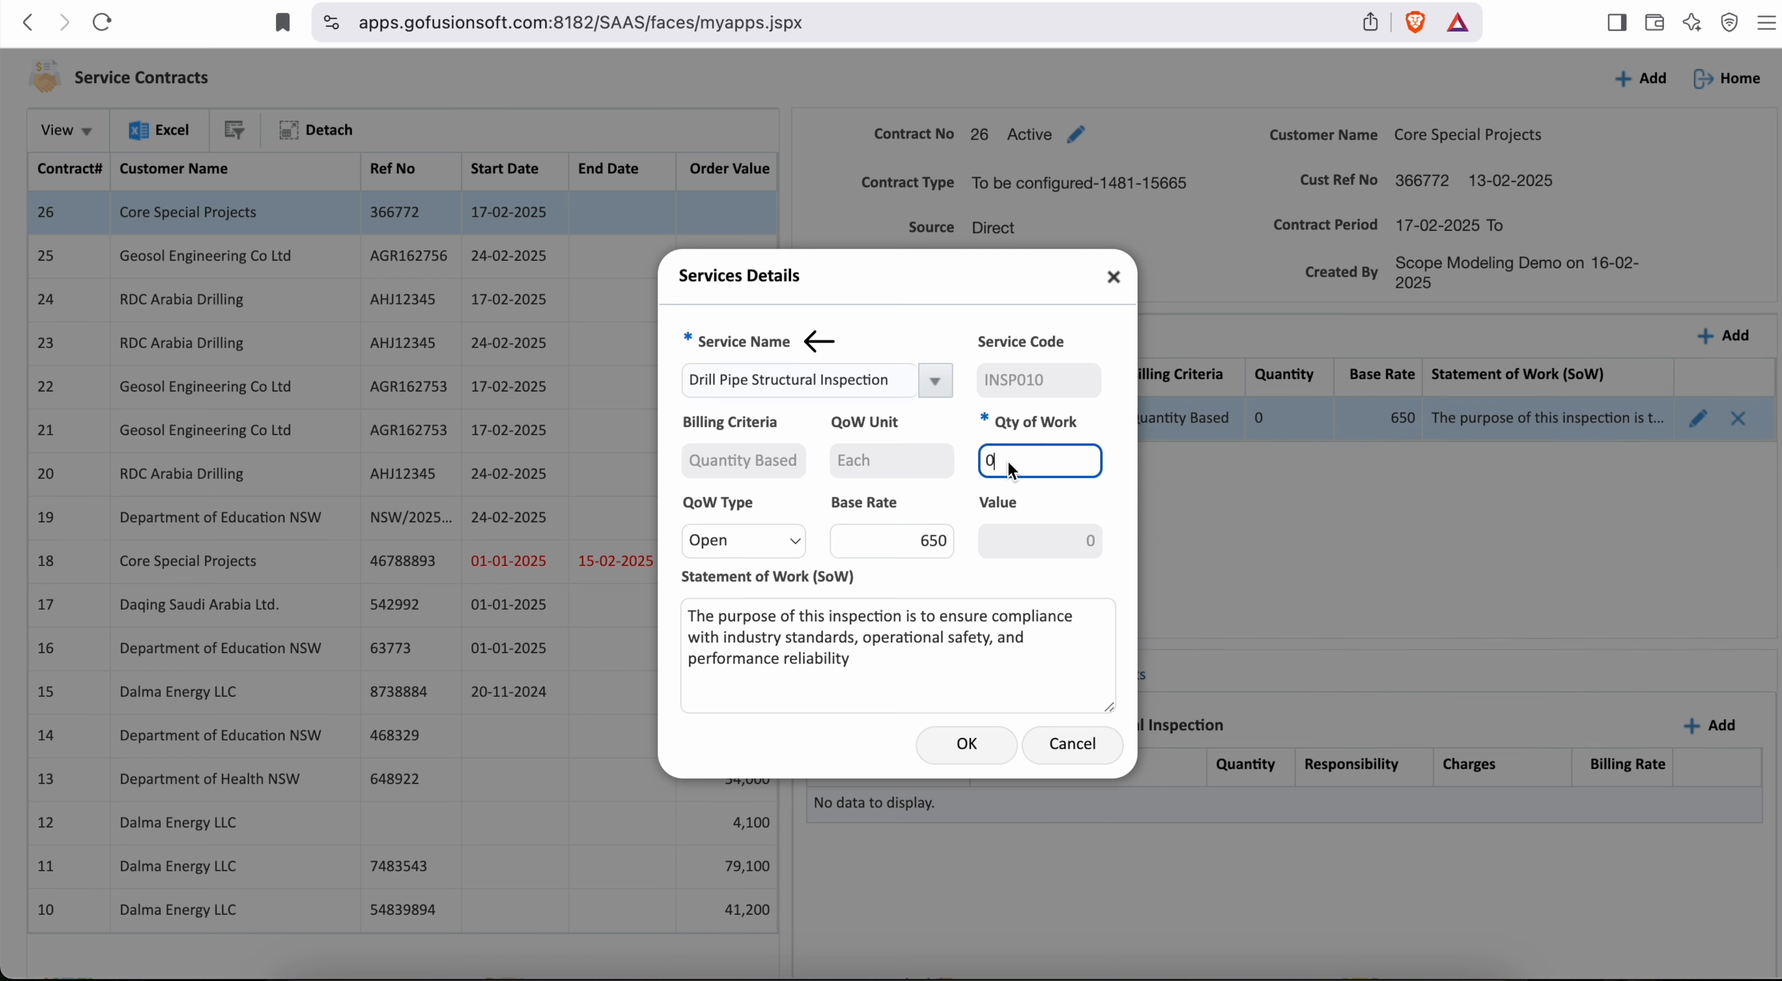
pyautogui.click(985, 435)
pyautogui.moveTo(985, 434); pyautogui.dragTo(1081, 439)
pyautogui.click(1006, 463)
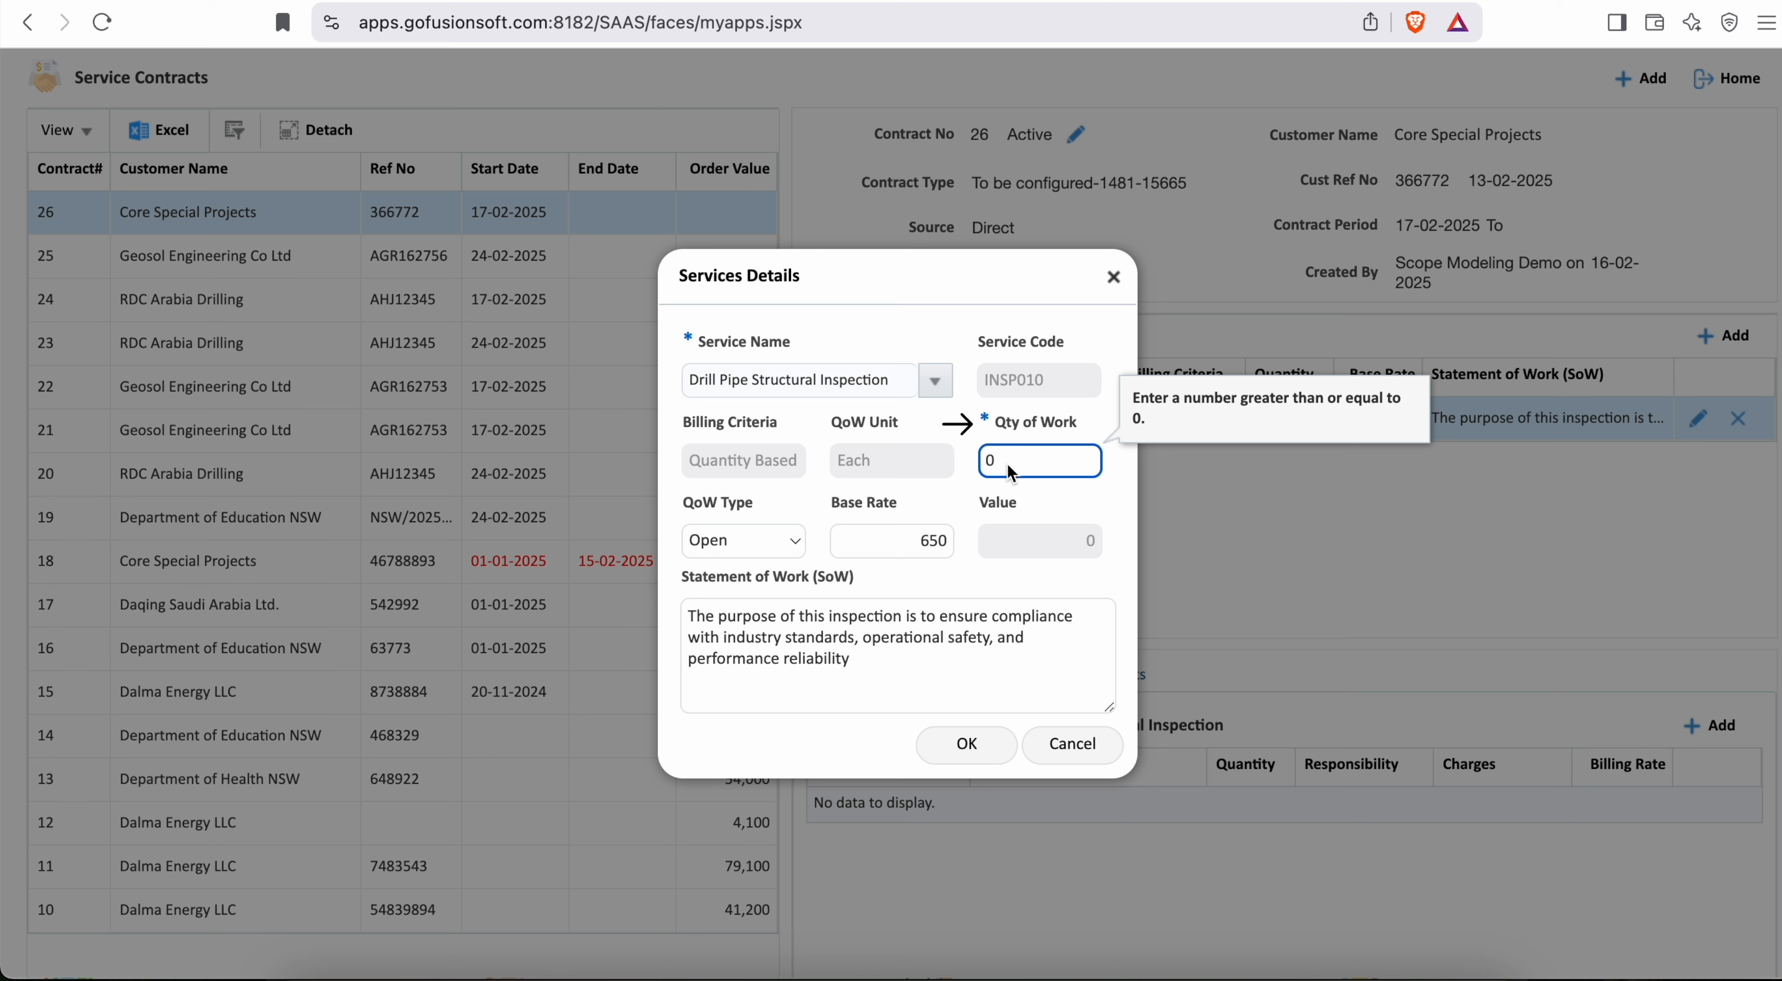
pyautogui.press('BackSpace')
pyautogui.write('210')
pyautogui.click(1064, 499)
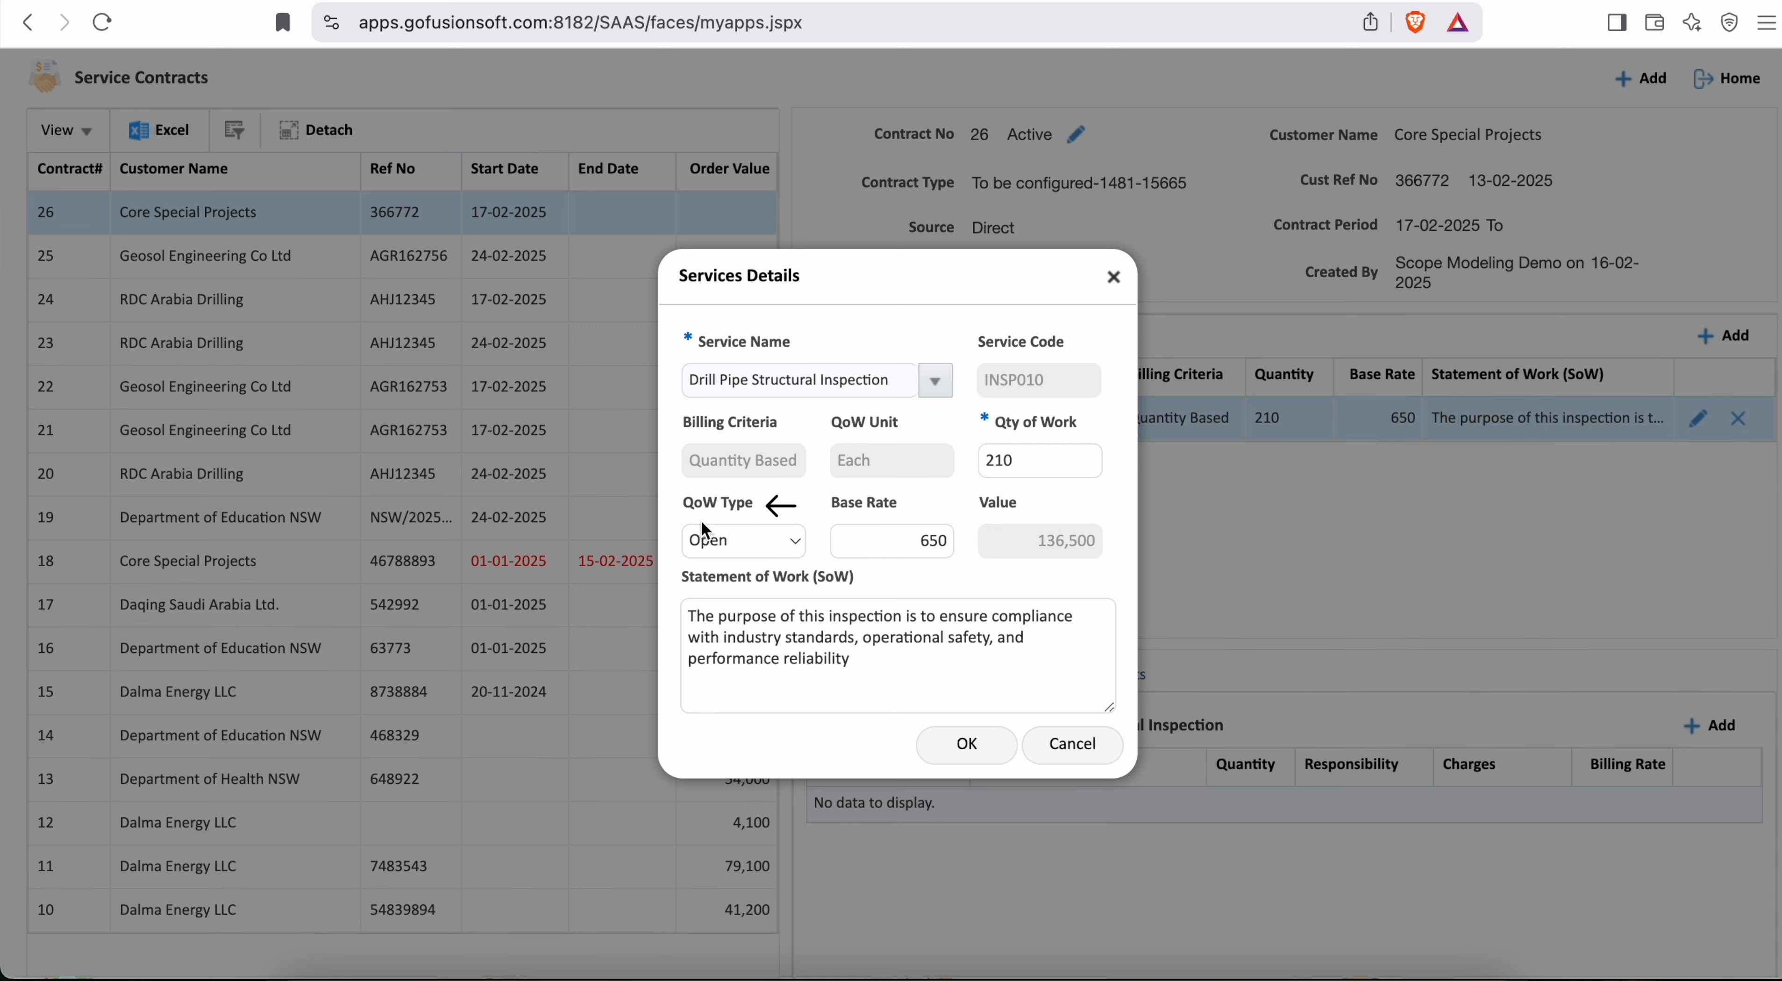
# - Keep the QoW type as Open and set the base rate of the Drill Pipe Structural Inspection service to 810
pyautogui.moveTo(688, 511); pyautogui.dragTo(750, 514)
pyautogui.click(791, 544)
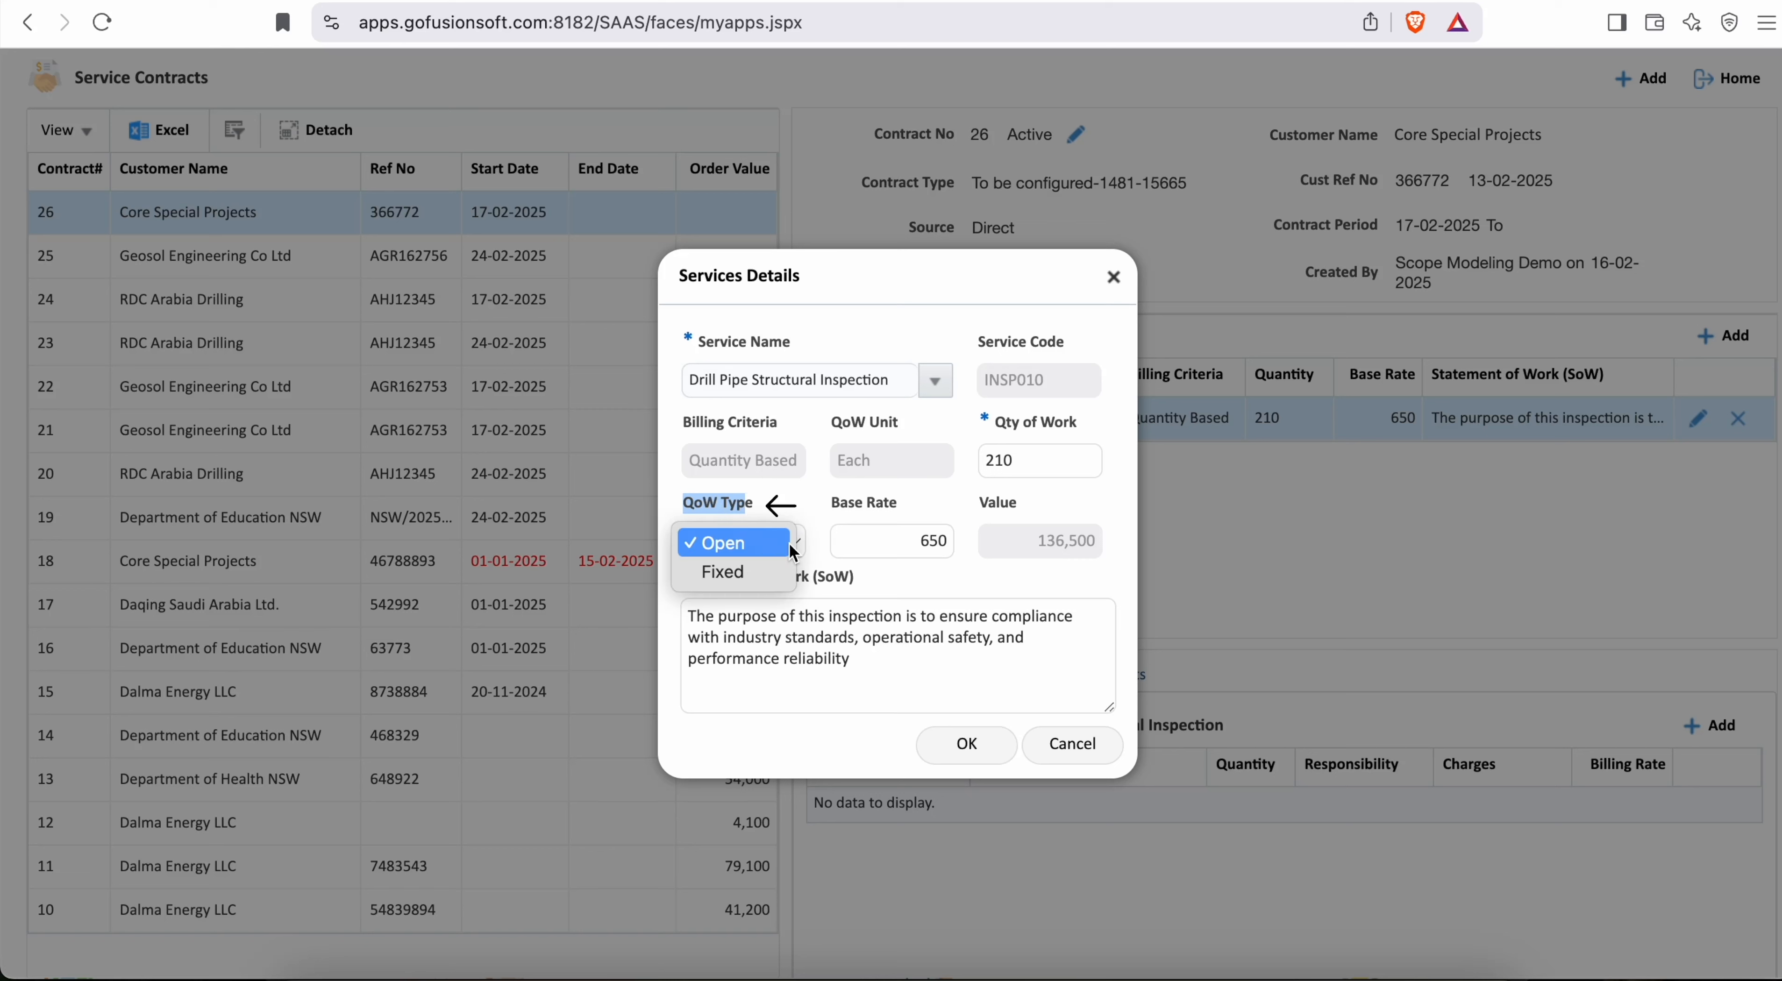
pyautogui.click(929, 504)
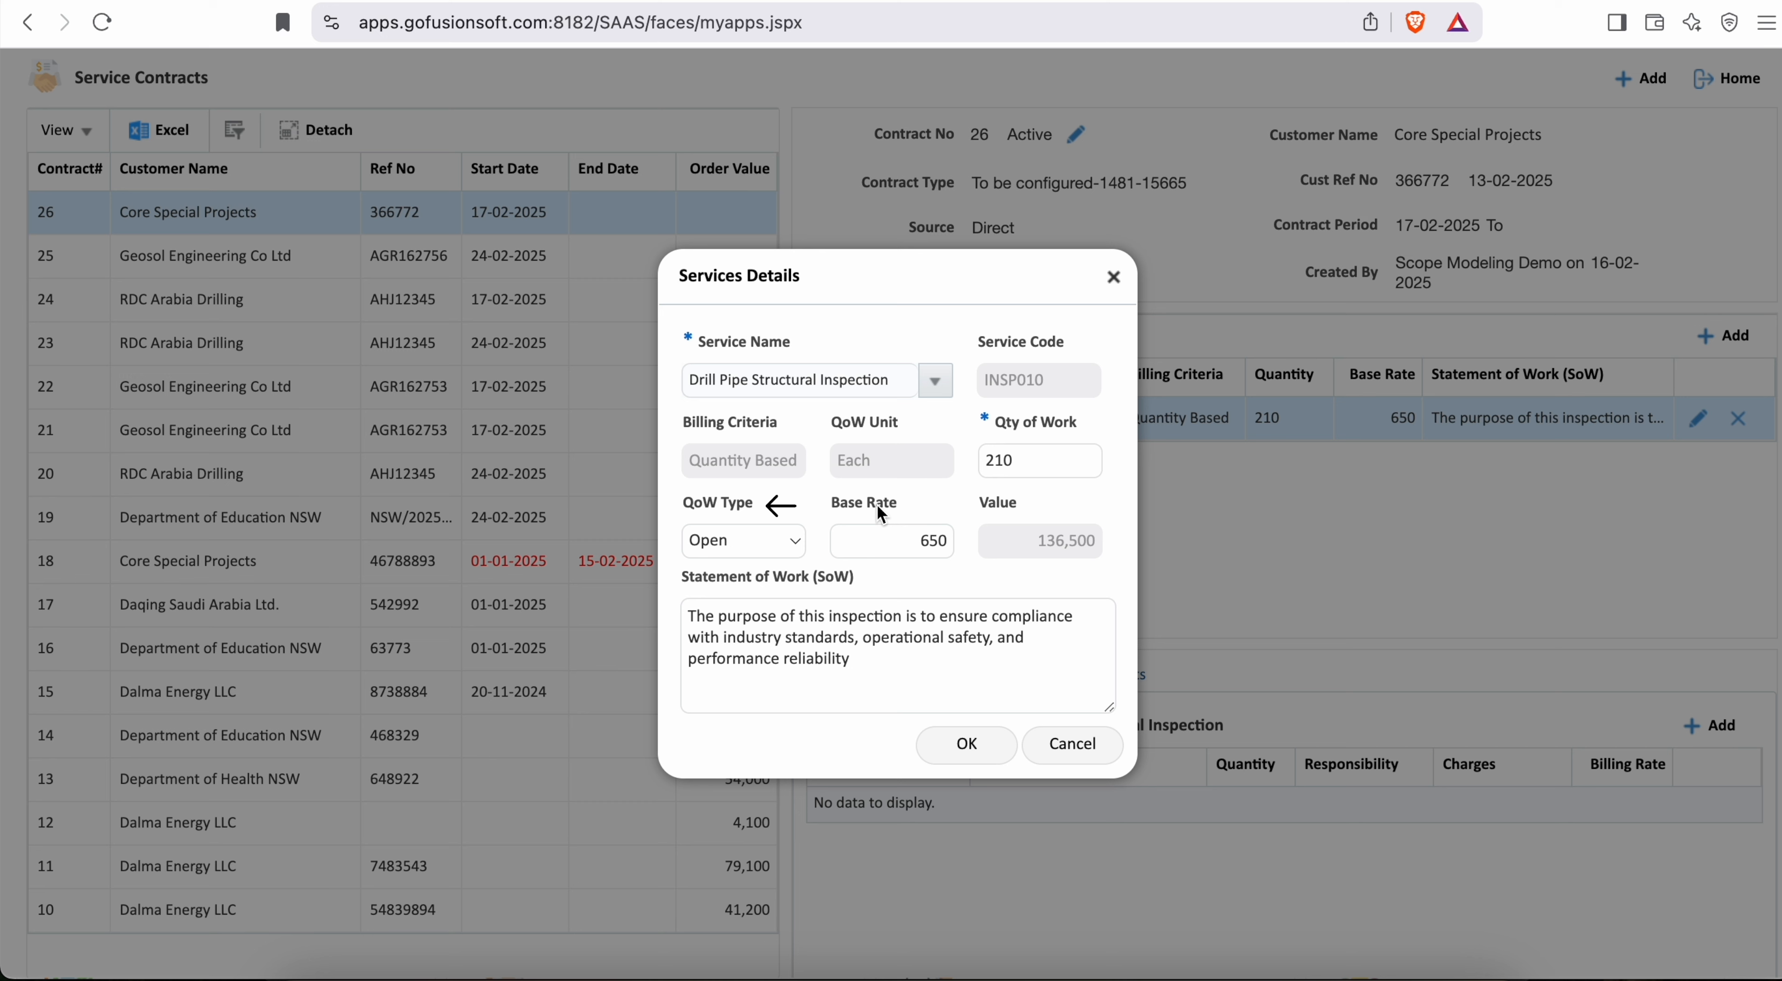
pyautogui.moveTo(832, 504); pyautogui.dragTo(895, 509)
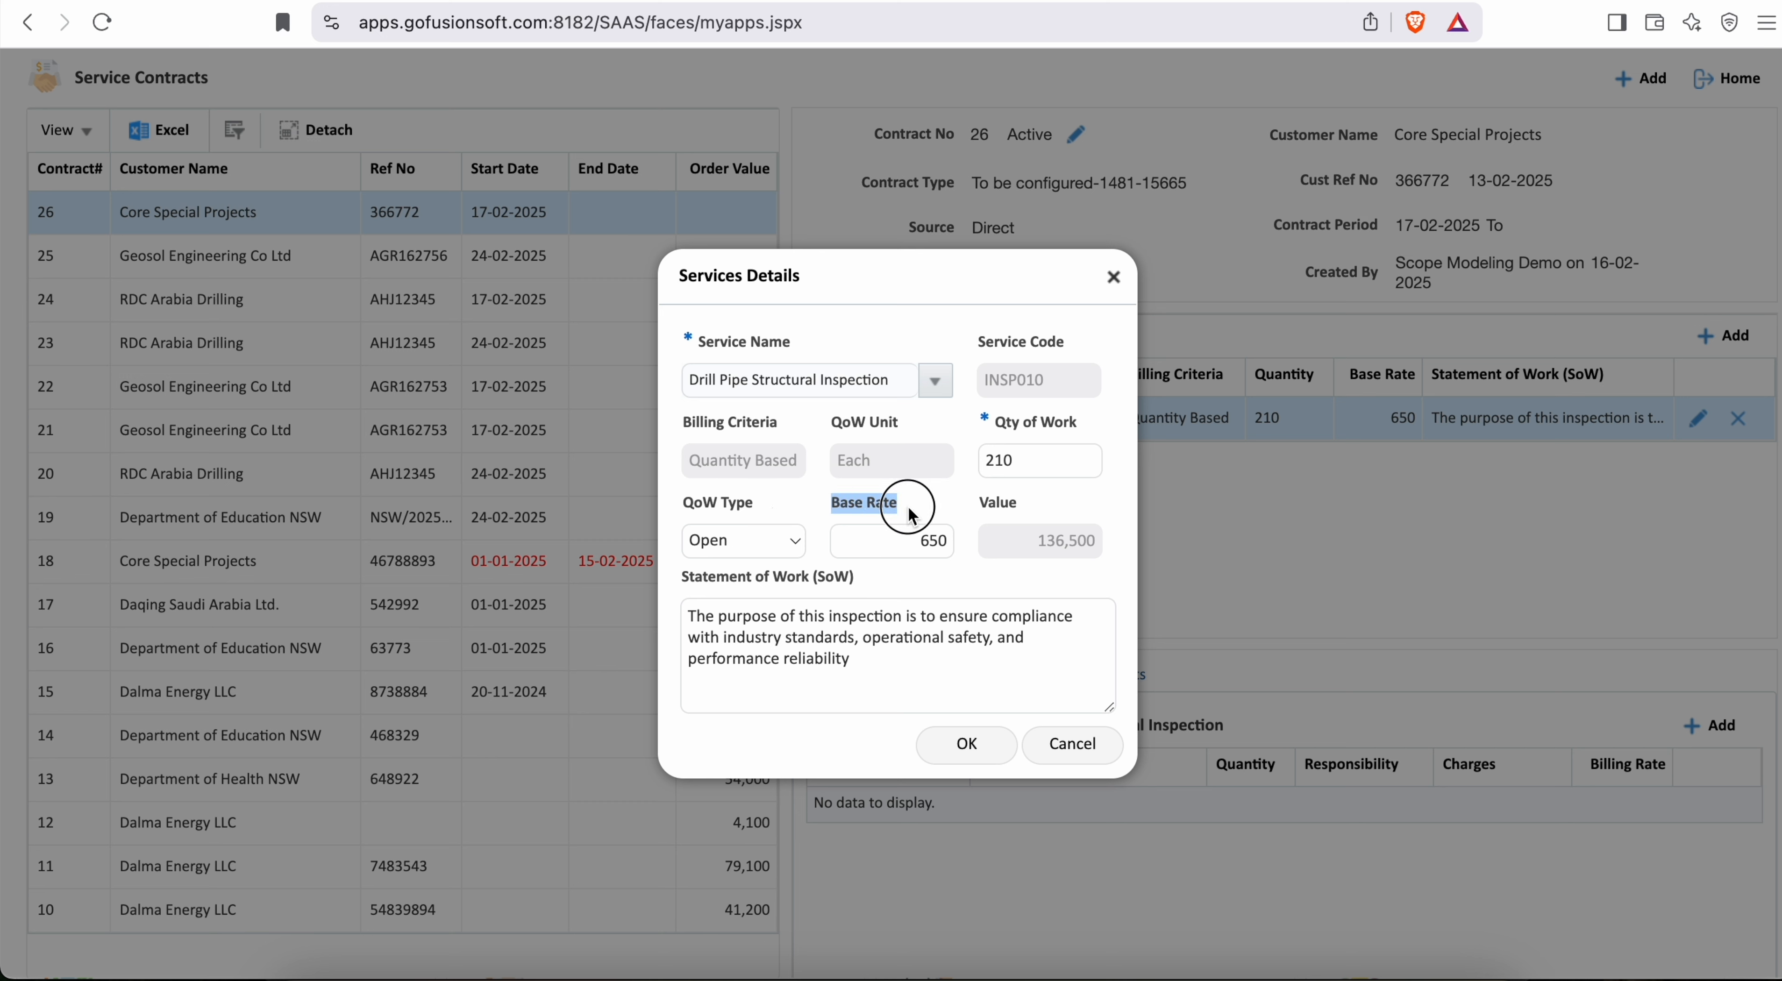
pyautogui.click(910, 546)
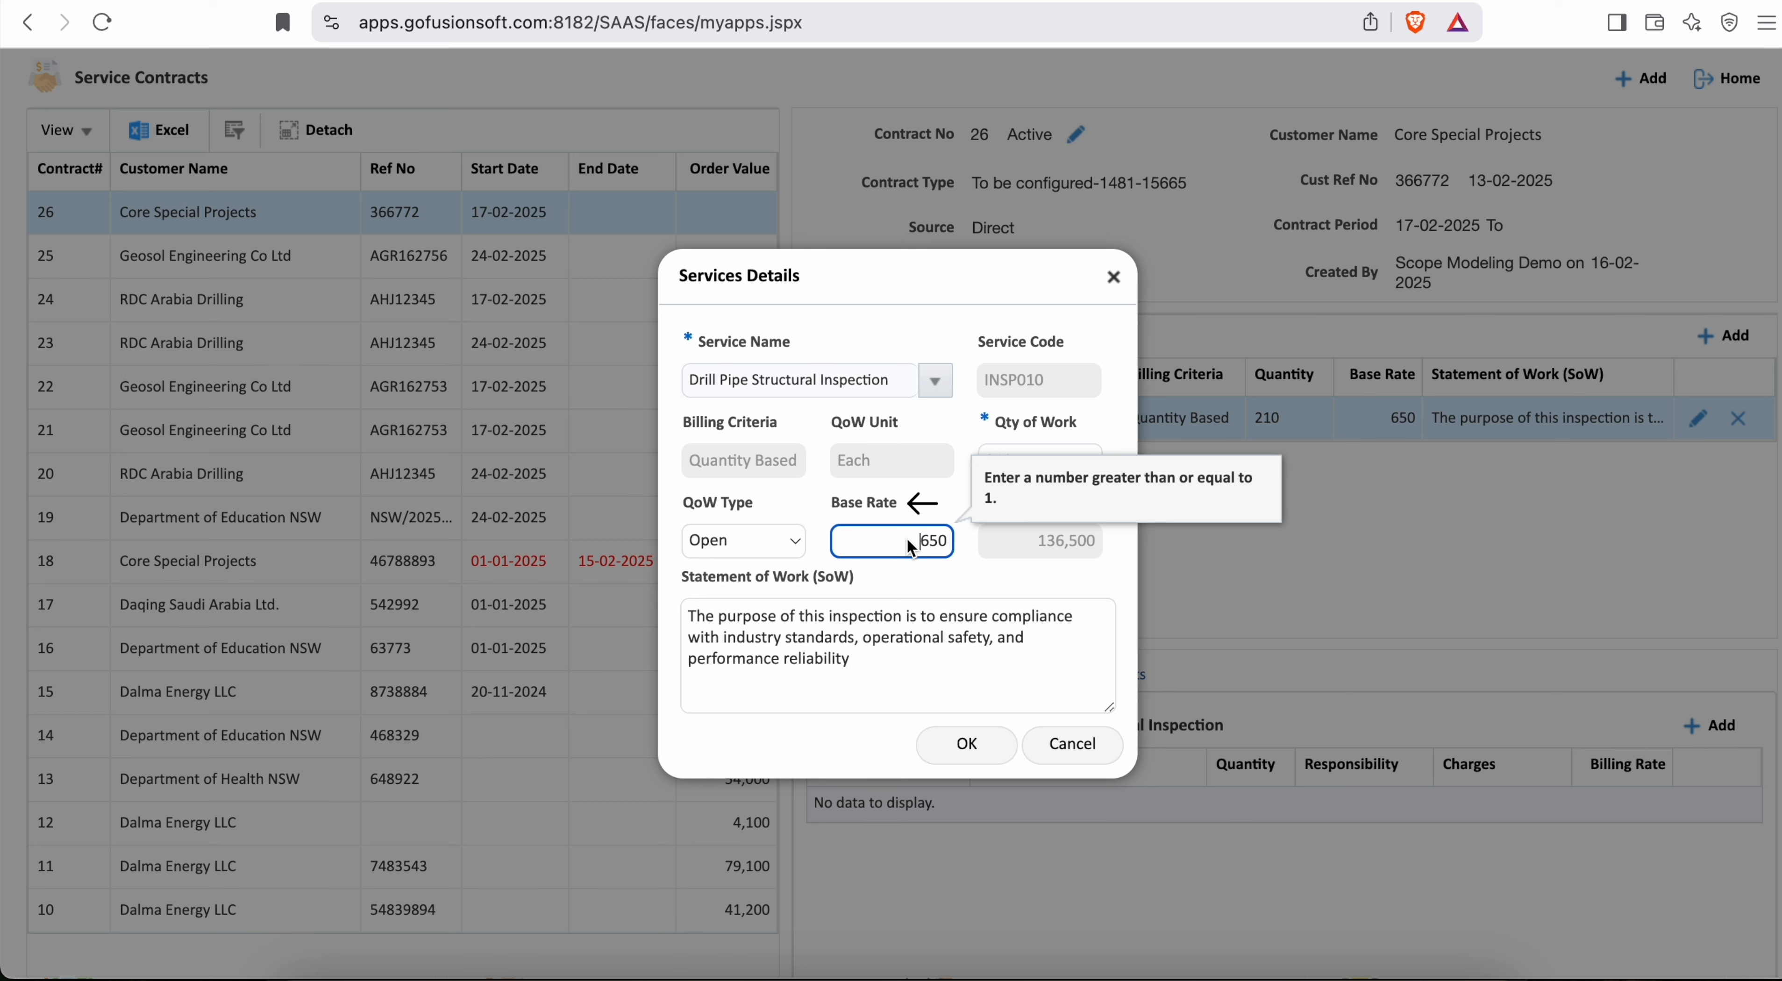
pyautogui.doubleClick(927, 544)
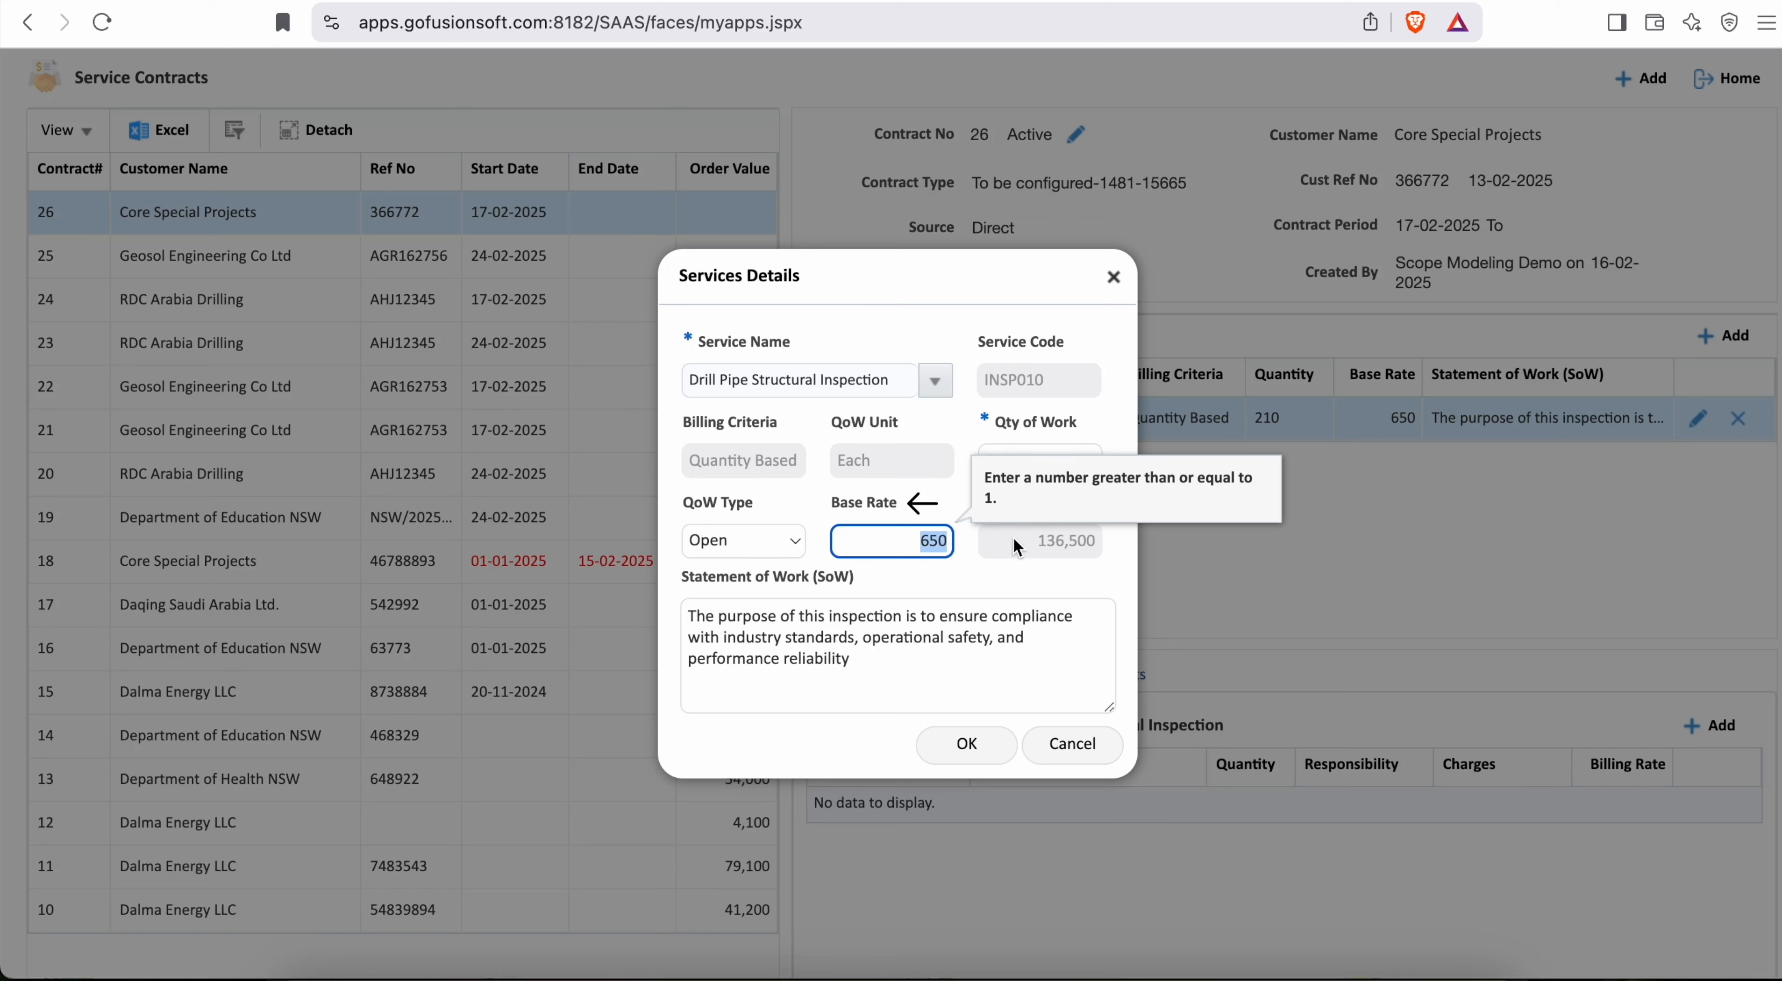
pyautogui.write('810')
pyautogui.click(935, 576)
# - Add a closing period to the service's statement of work and save the service details
pyautogui.click(700, 575)
pyautogui.moveTo(705, 584); pyautogui.dragTo(858, 580)
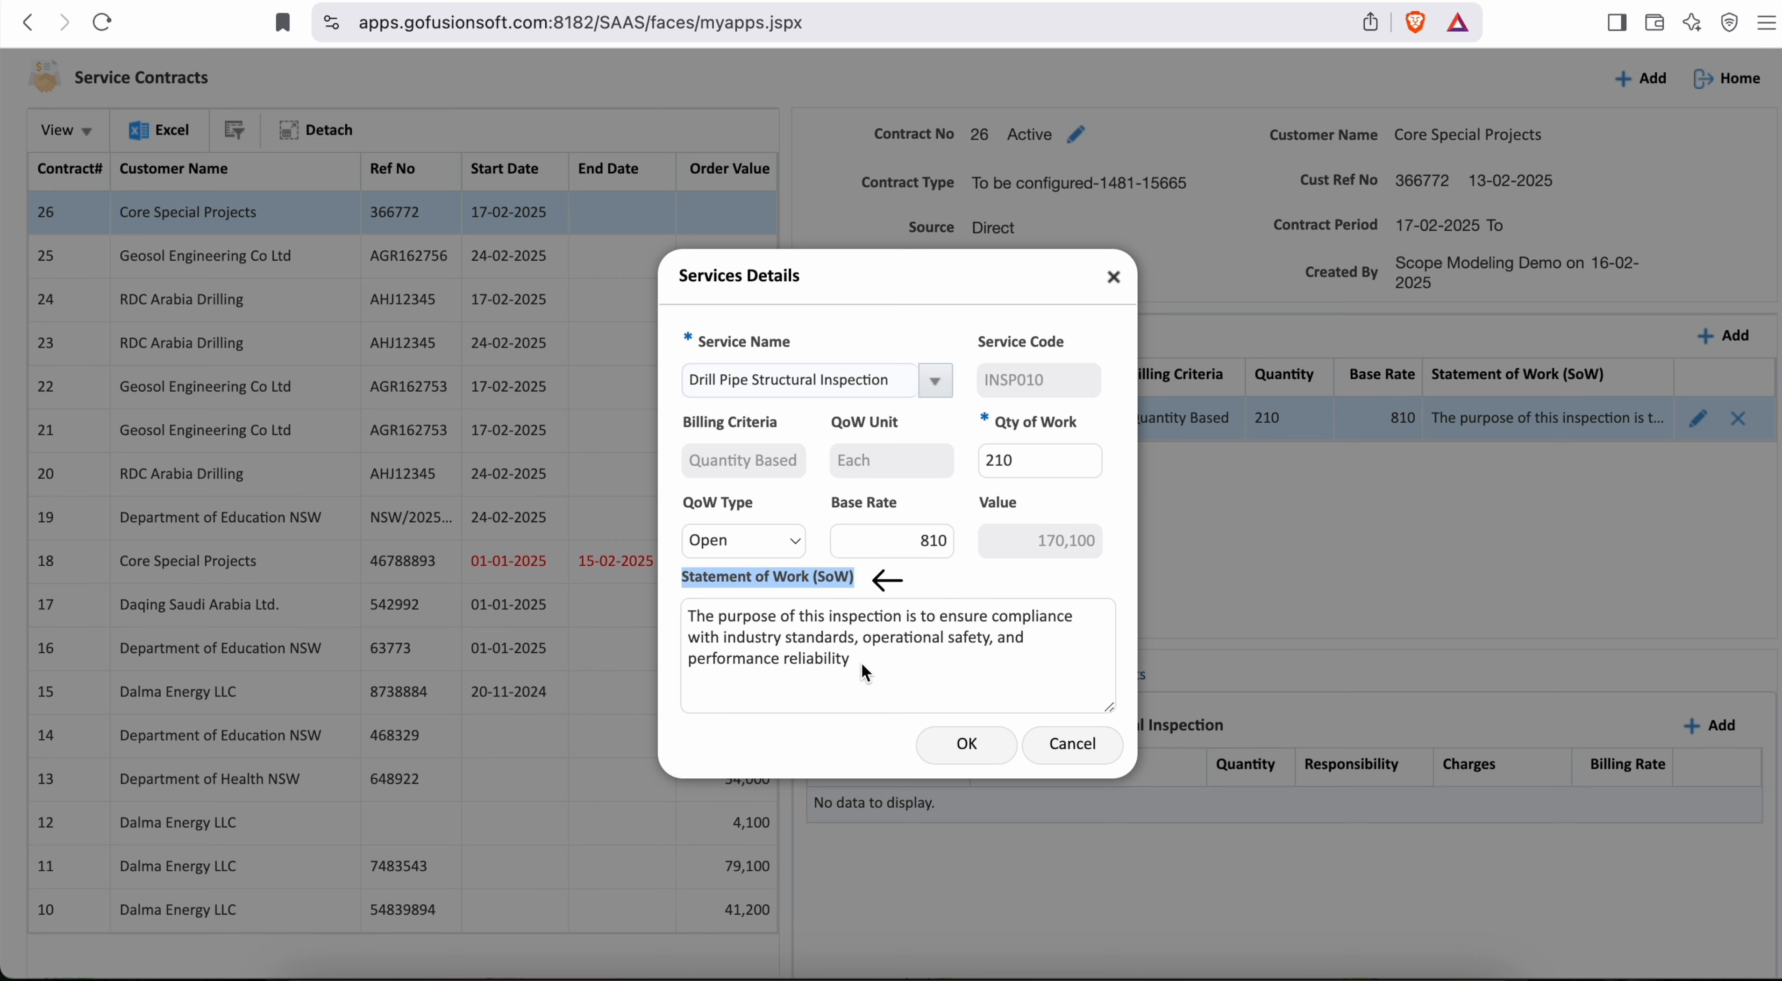
pyautogui.moveTo(849, 659); pyautogui.dragTo(688, 613)
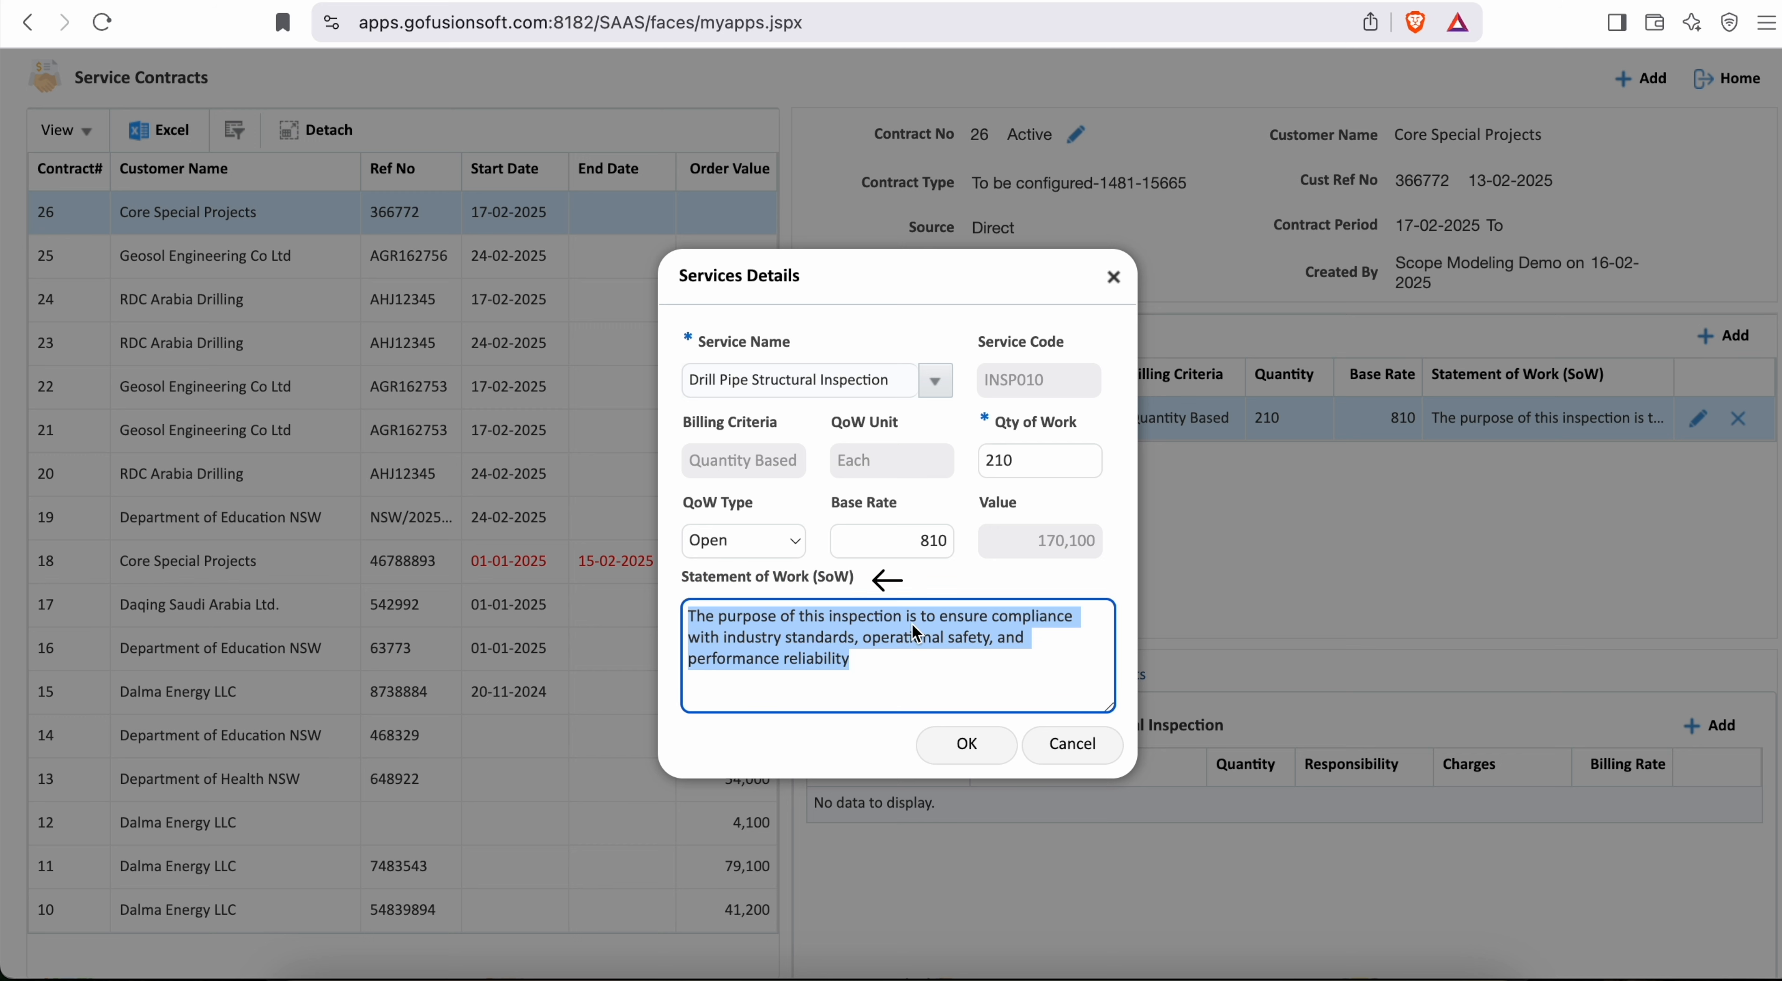
pyautogui.click(863, 658)
pyautogui.write('.')
pyautogui.click(964, 747)
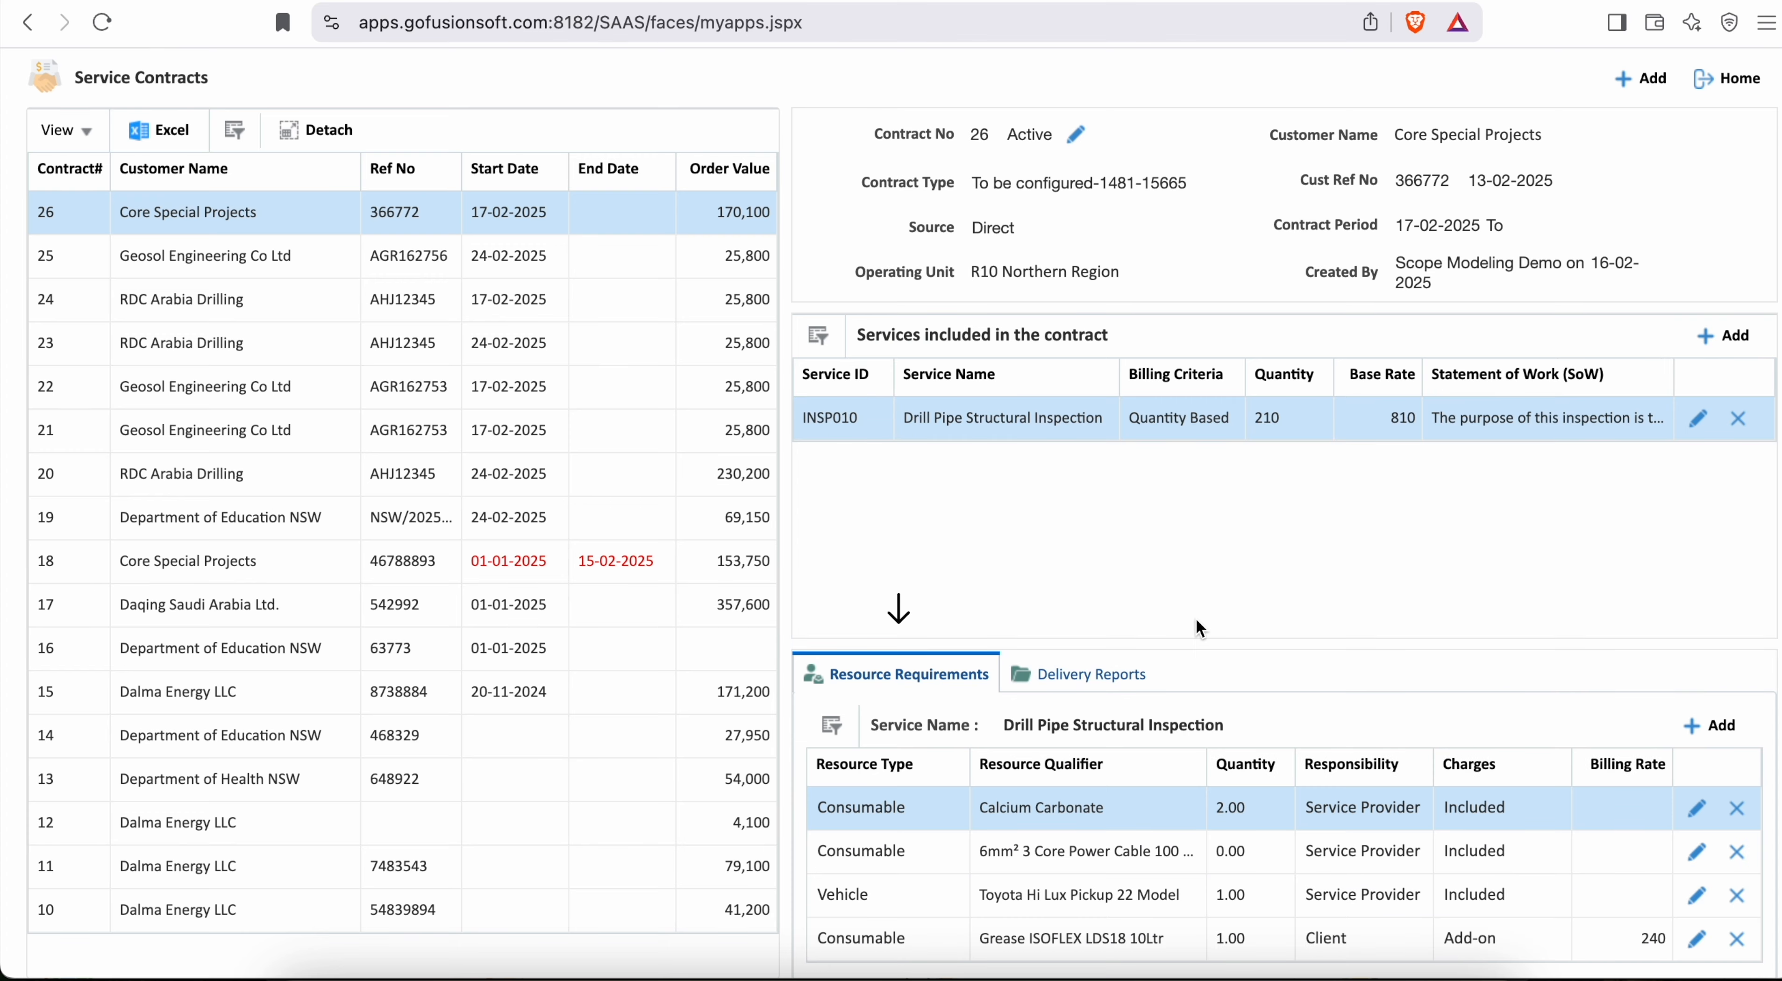
# - Edit the Calcium Carbonate resource requirement, setting the responsibility to Client and the charges to Add-on
pyautogui.scroll(-1, 1197, 619)
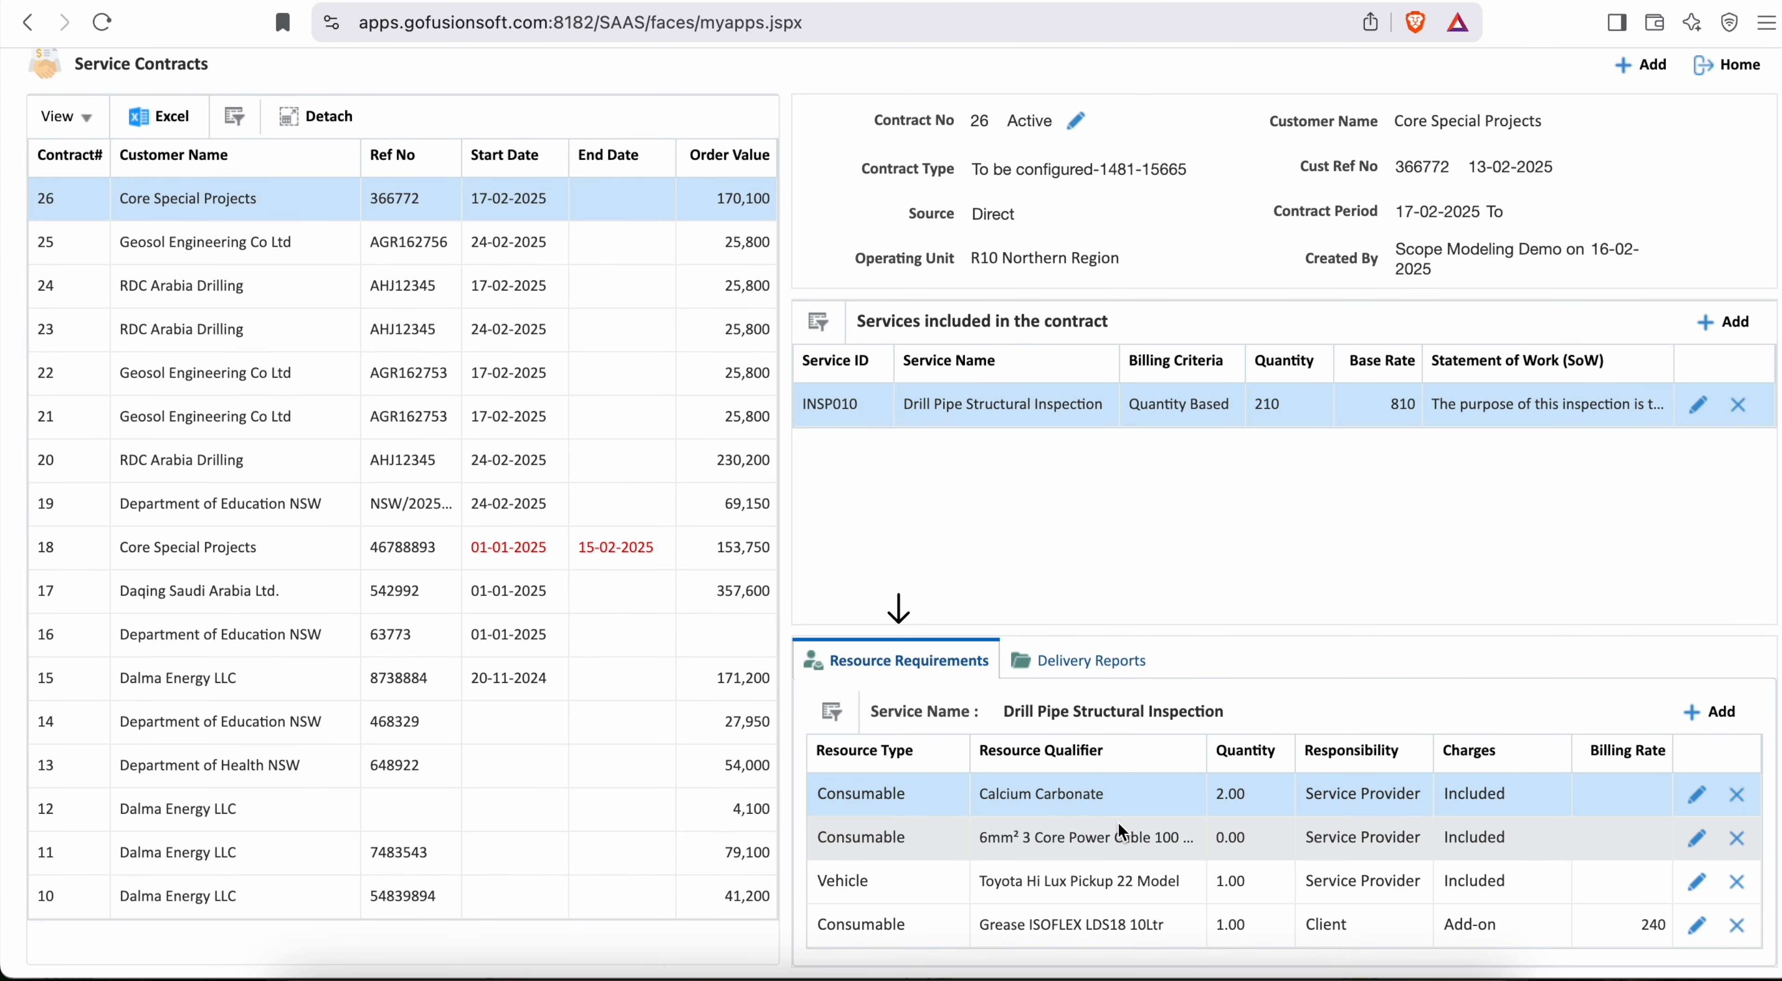
pyautogui.scroll(-3, 1120, 831)
pyautogui.scroll(-1, 1119, 823)
pyautogui.scroll(5, 1118, 823)
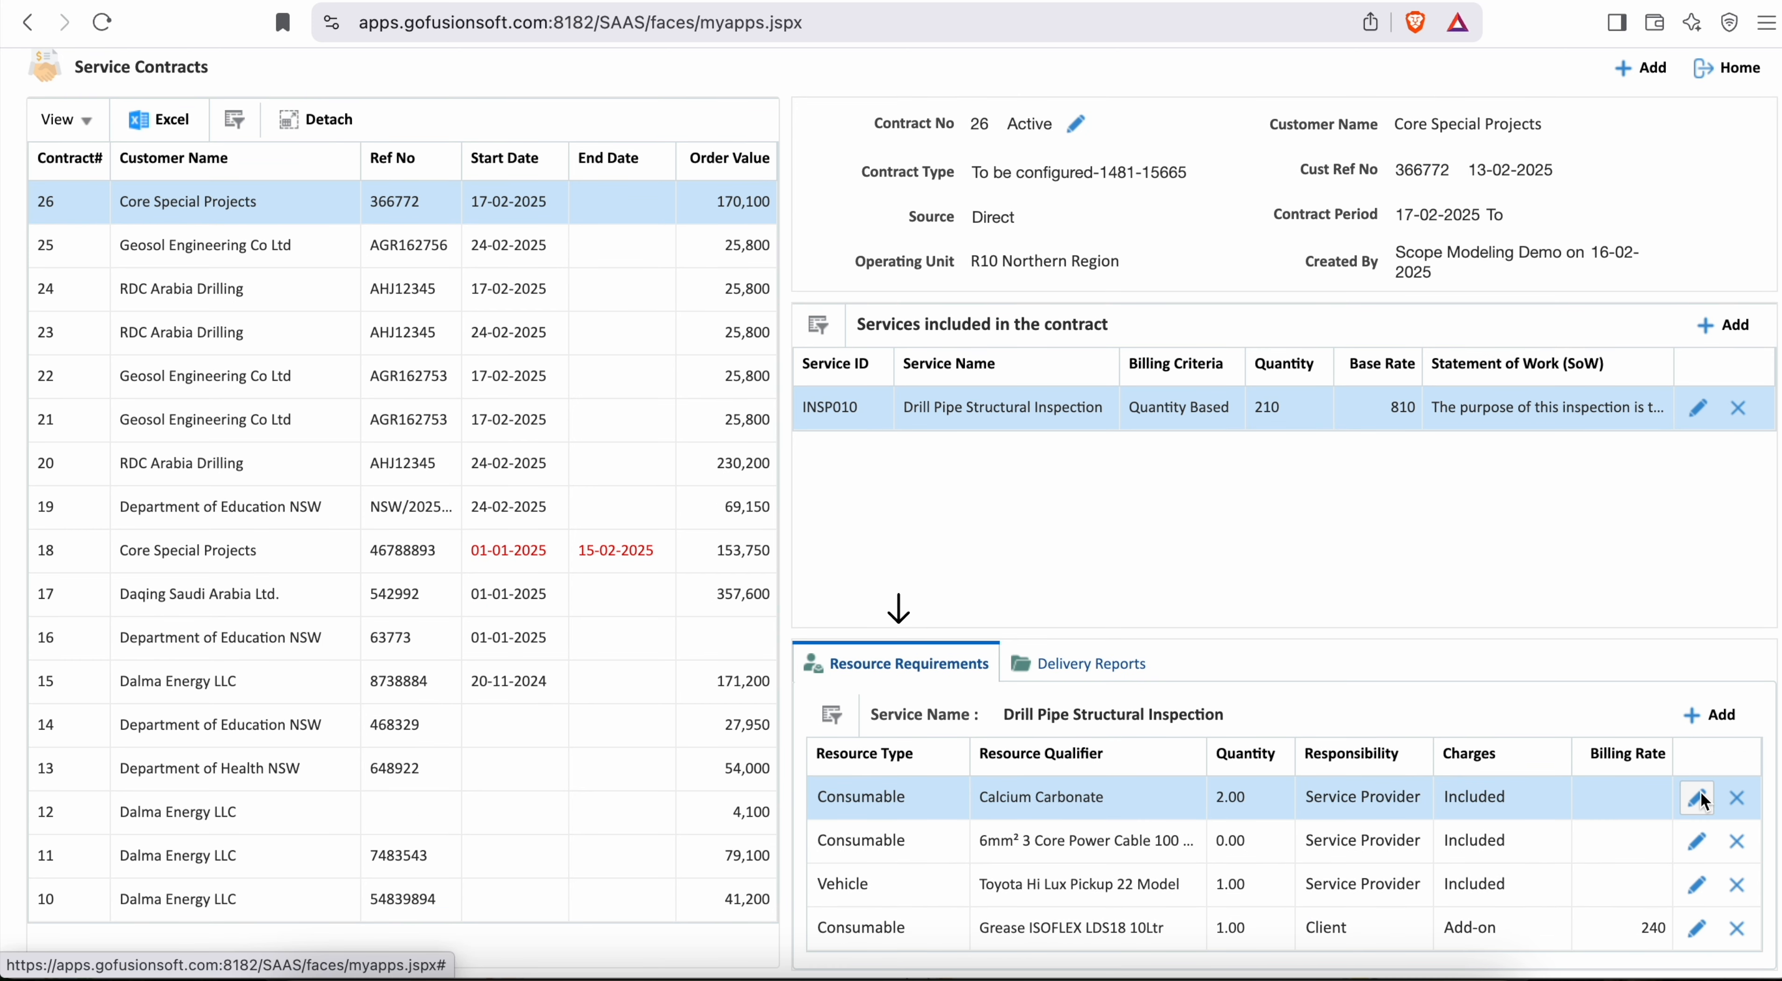
pyautogui.click(1698, 801)
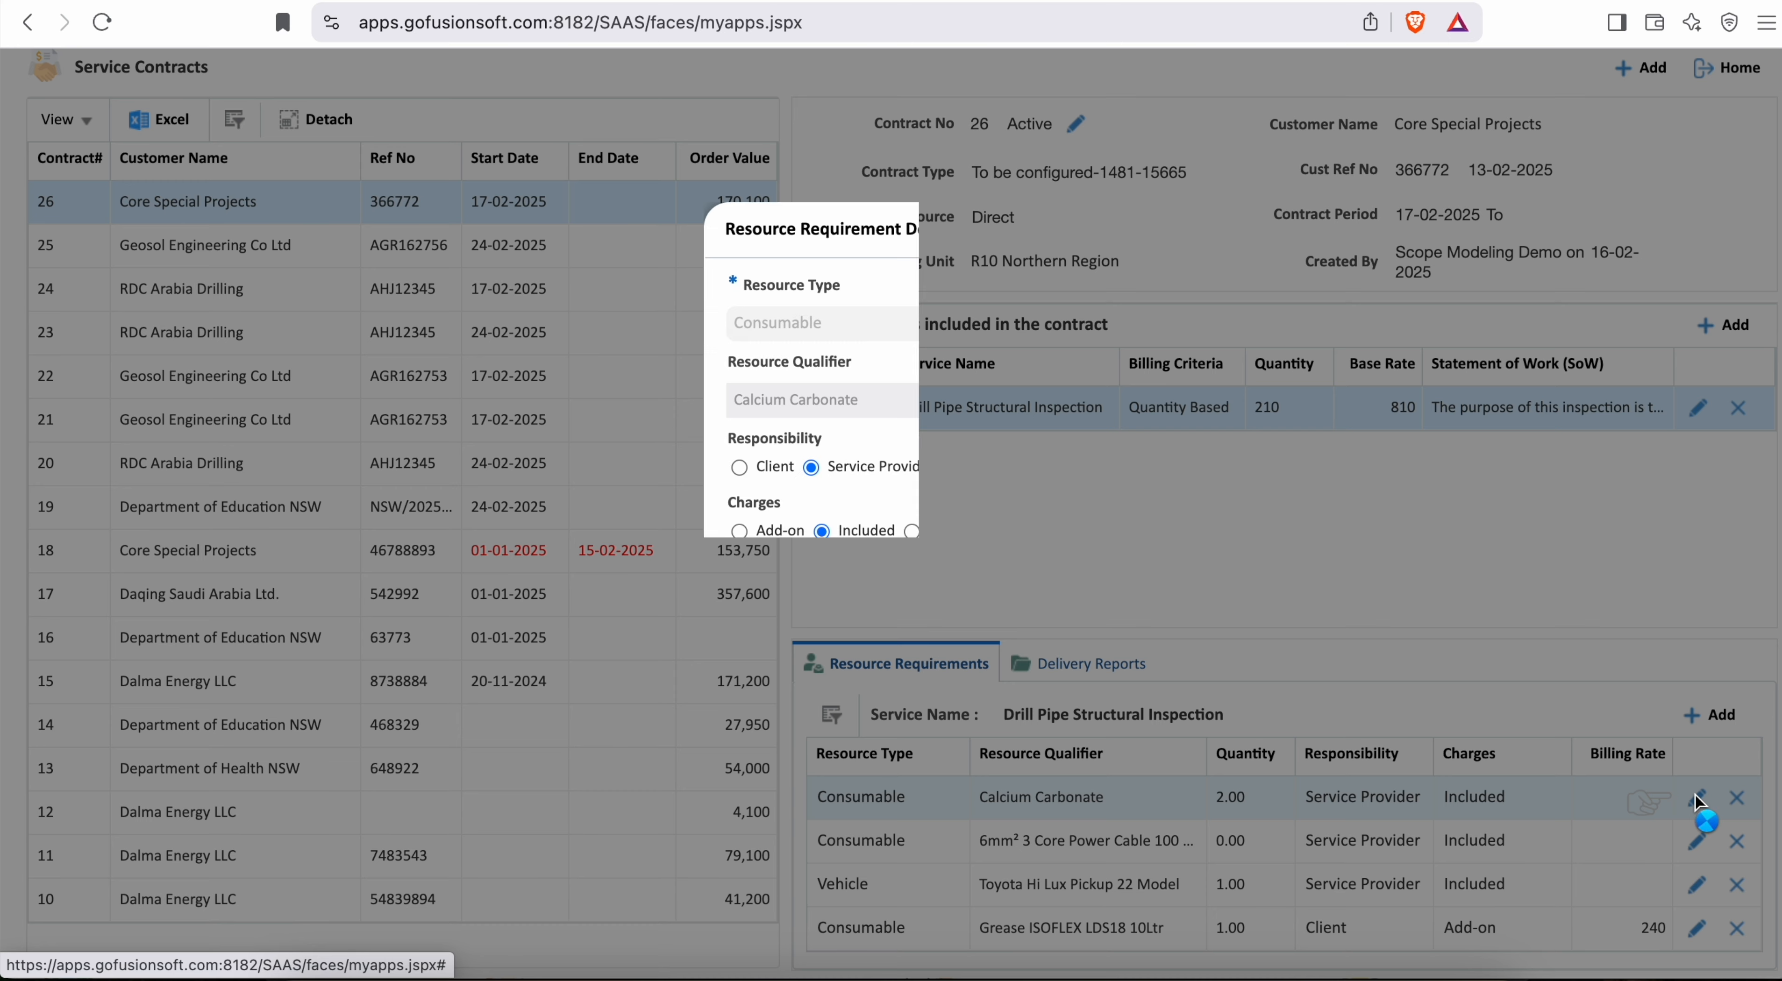
pyautogui.moveTo(730, 443); pyautogui.dragTo(823, 441)
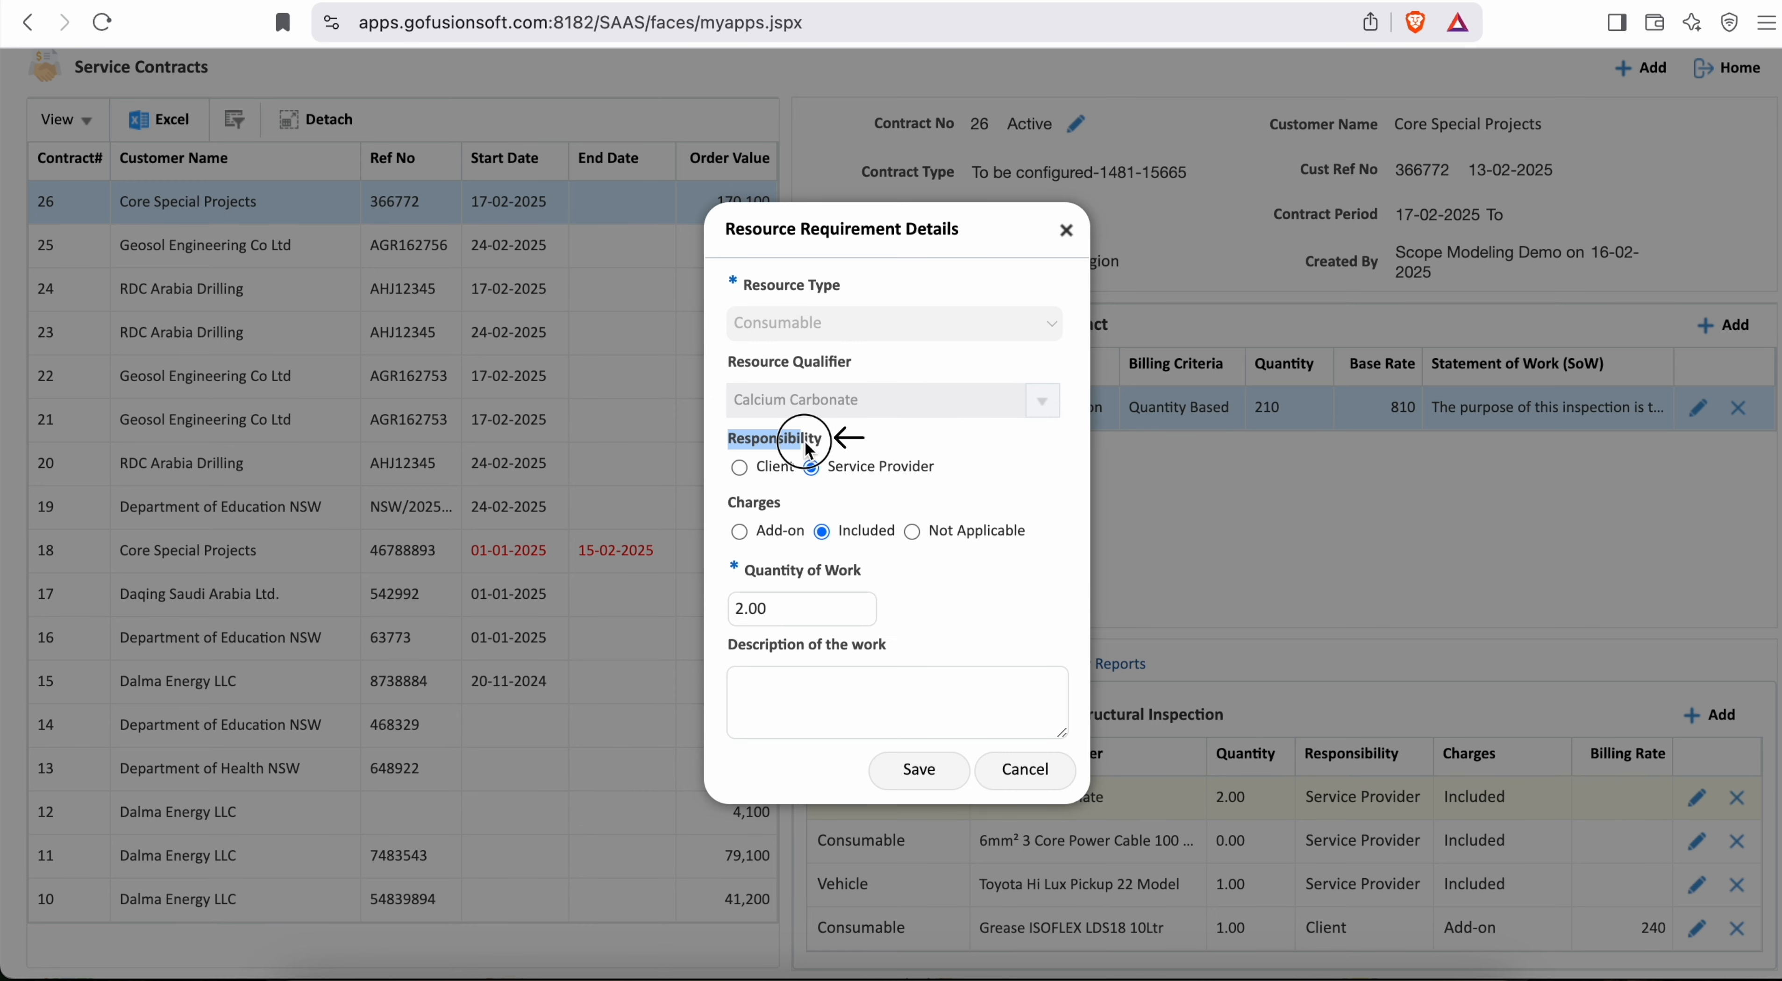
pyautogui.click(763, 471)
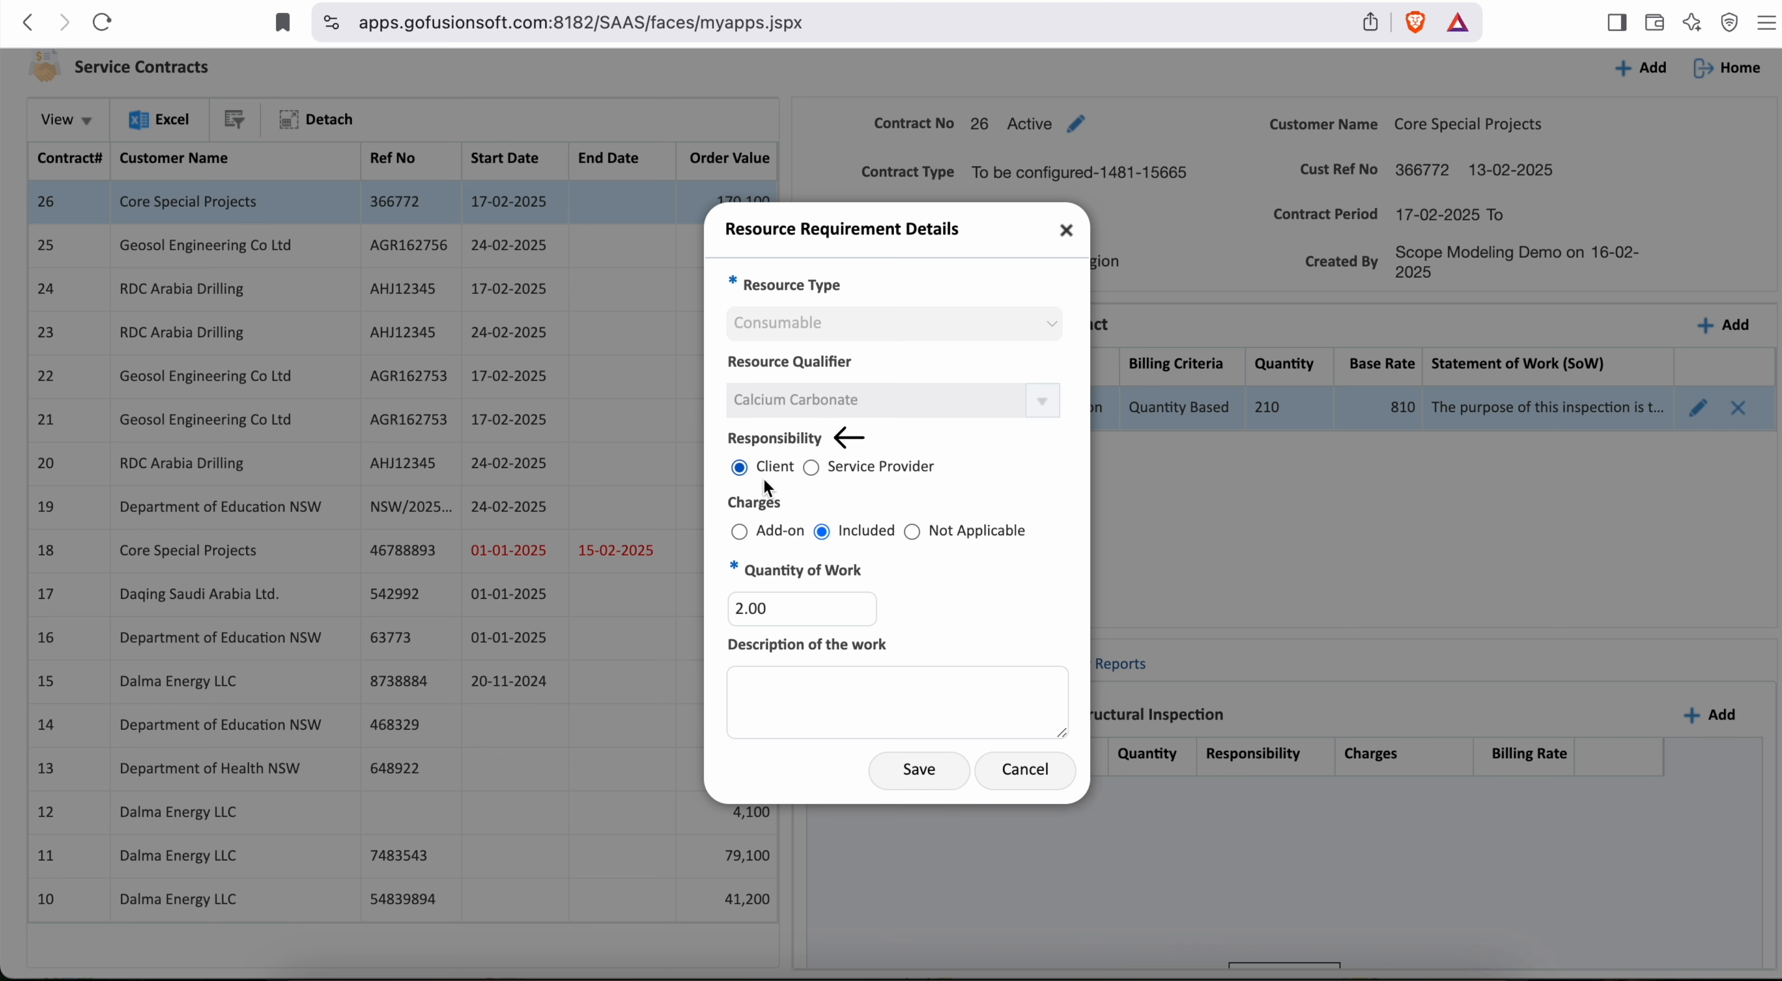
pyautogui.moveTo(730, 503); pyautogui.dragTo(782, 504)
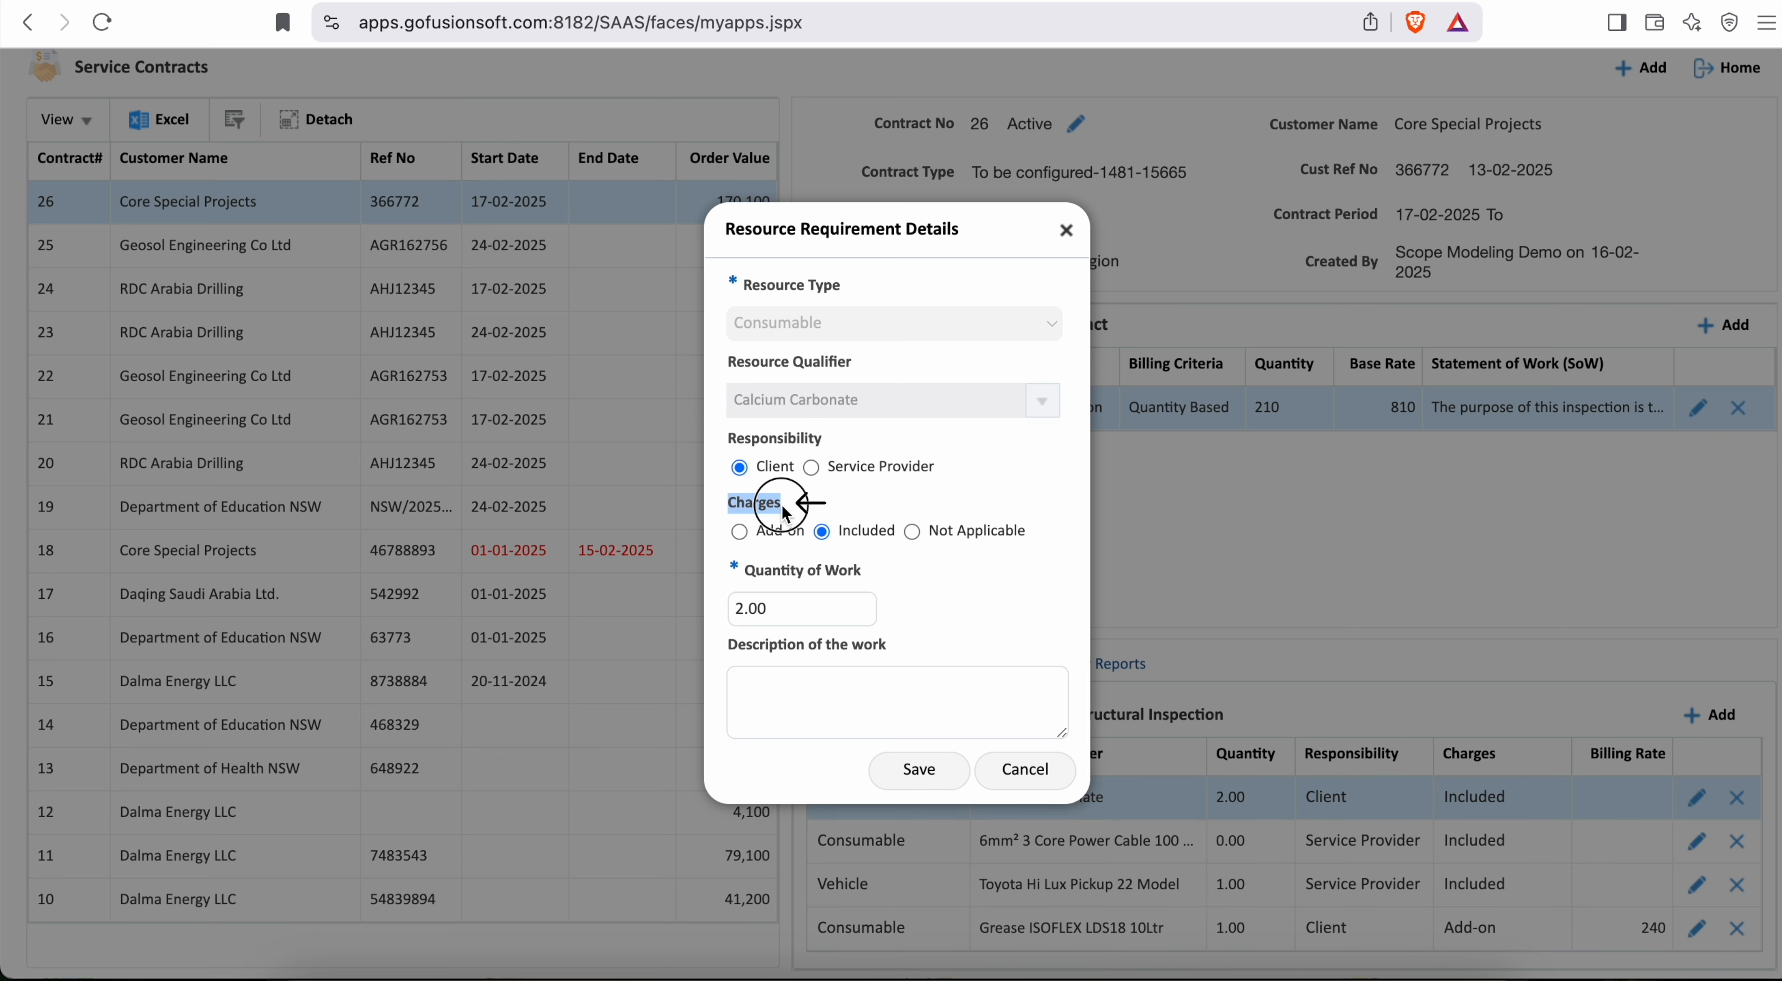
pyautogui.click(739, 532)
pyautogui.click(773, 517)
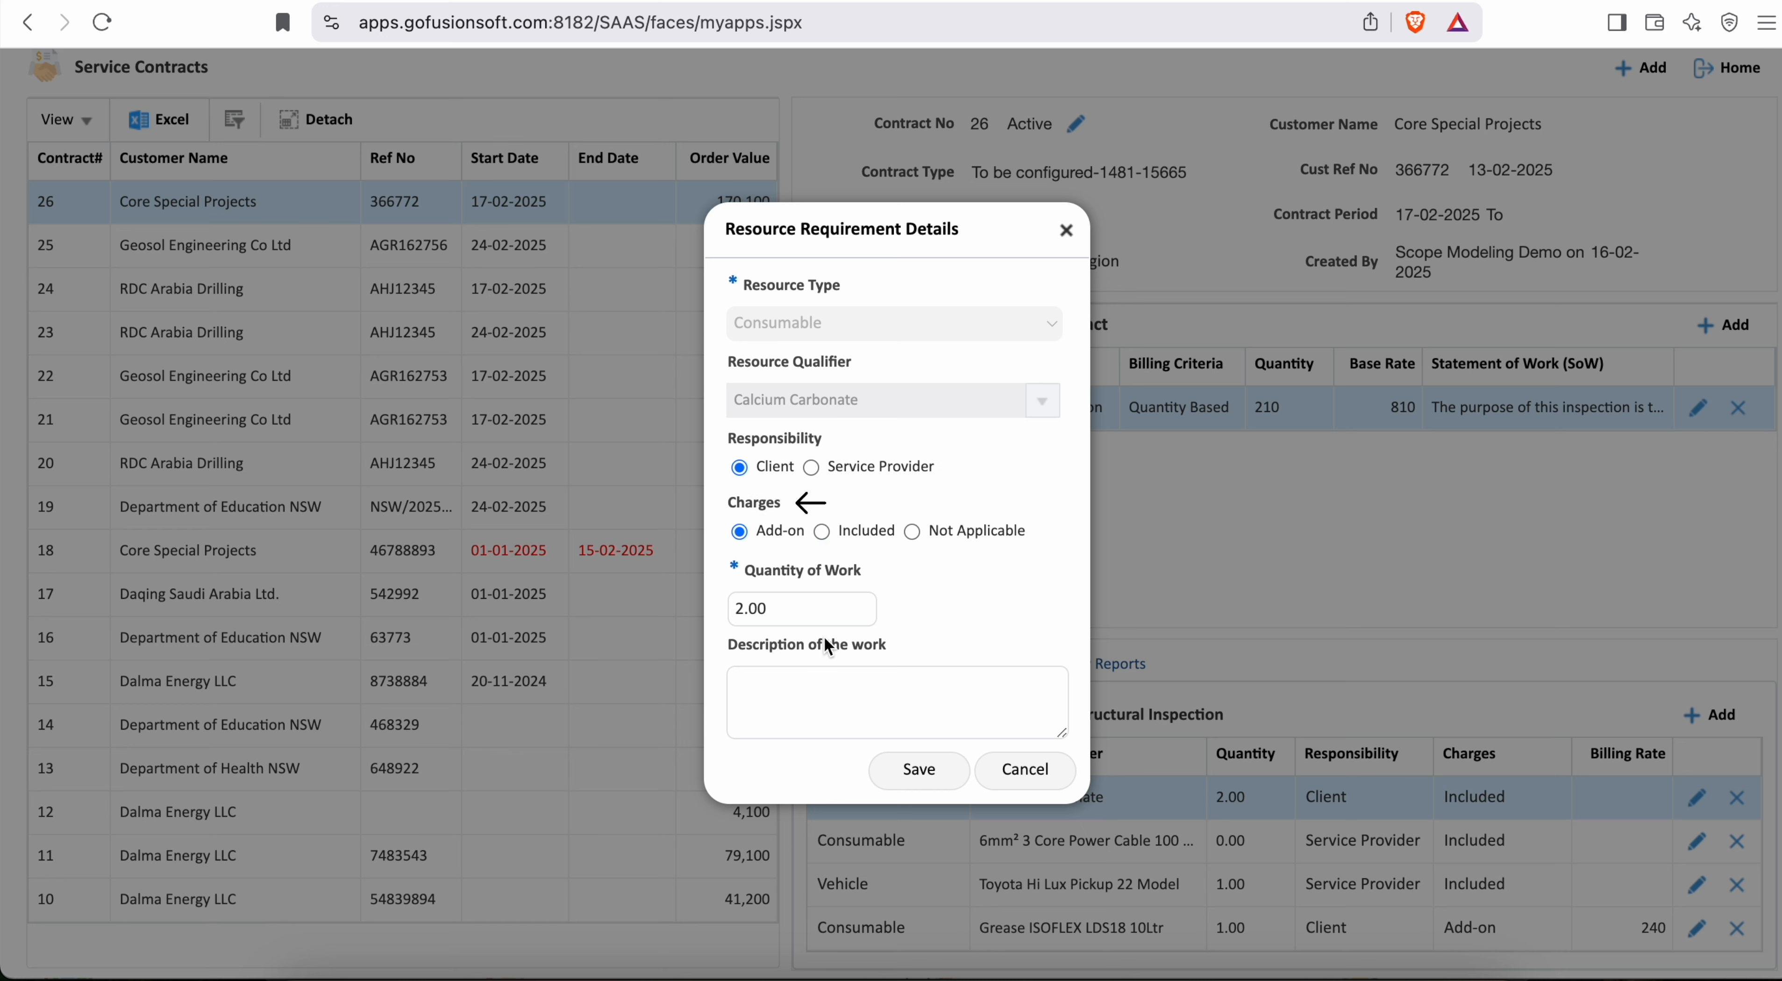
# - Set the Calcium Carbonate billing criteria to Quantity Based with quantity 1.00 and unit rate 120, and save the requirement
pyautogui.click(832, 616)
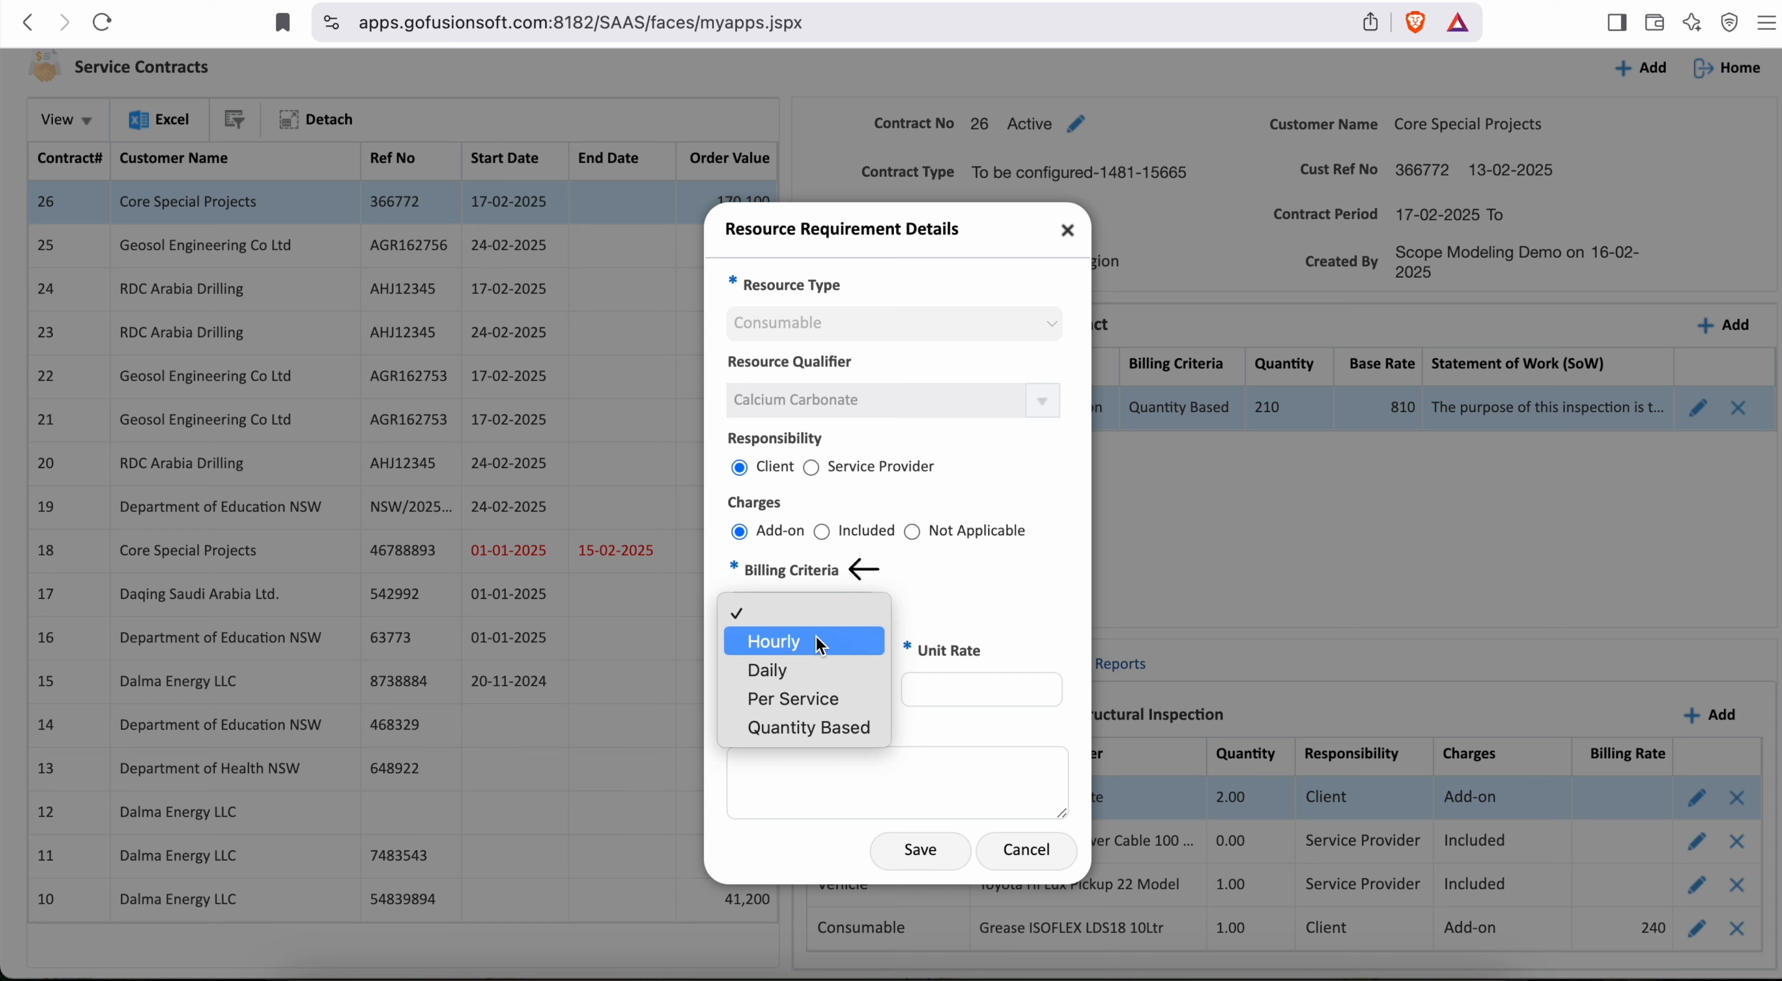
pyautogui.click(803, 728)
pyautogui.moveTo(744, 661); pyautogui.dragTo(992, 664)
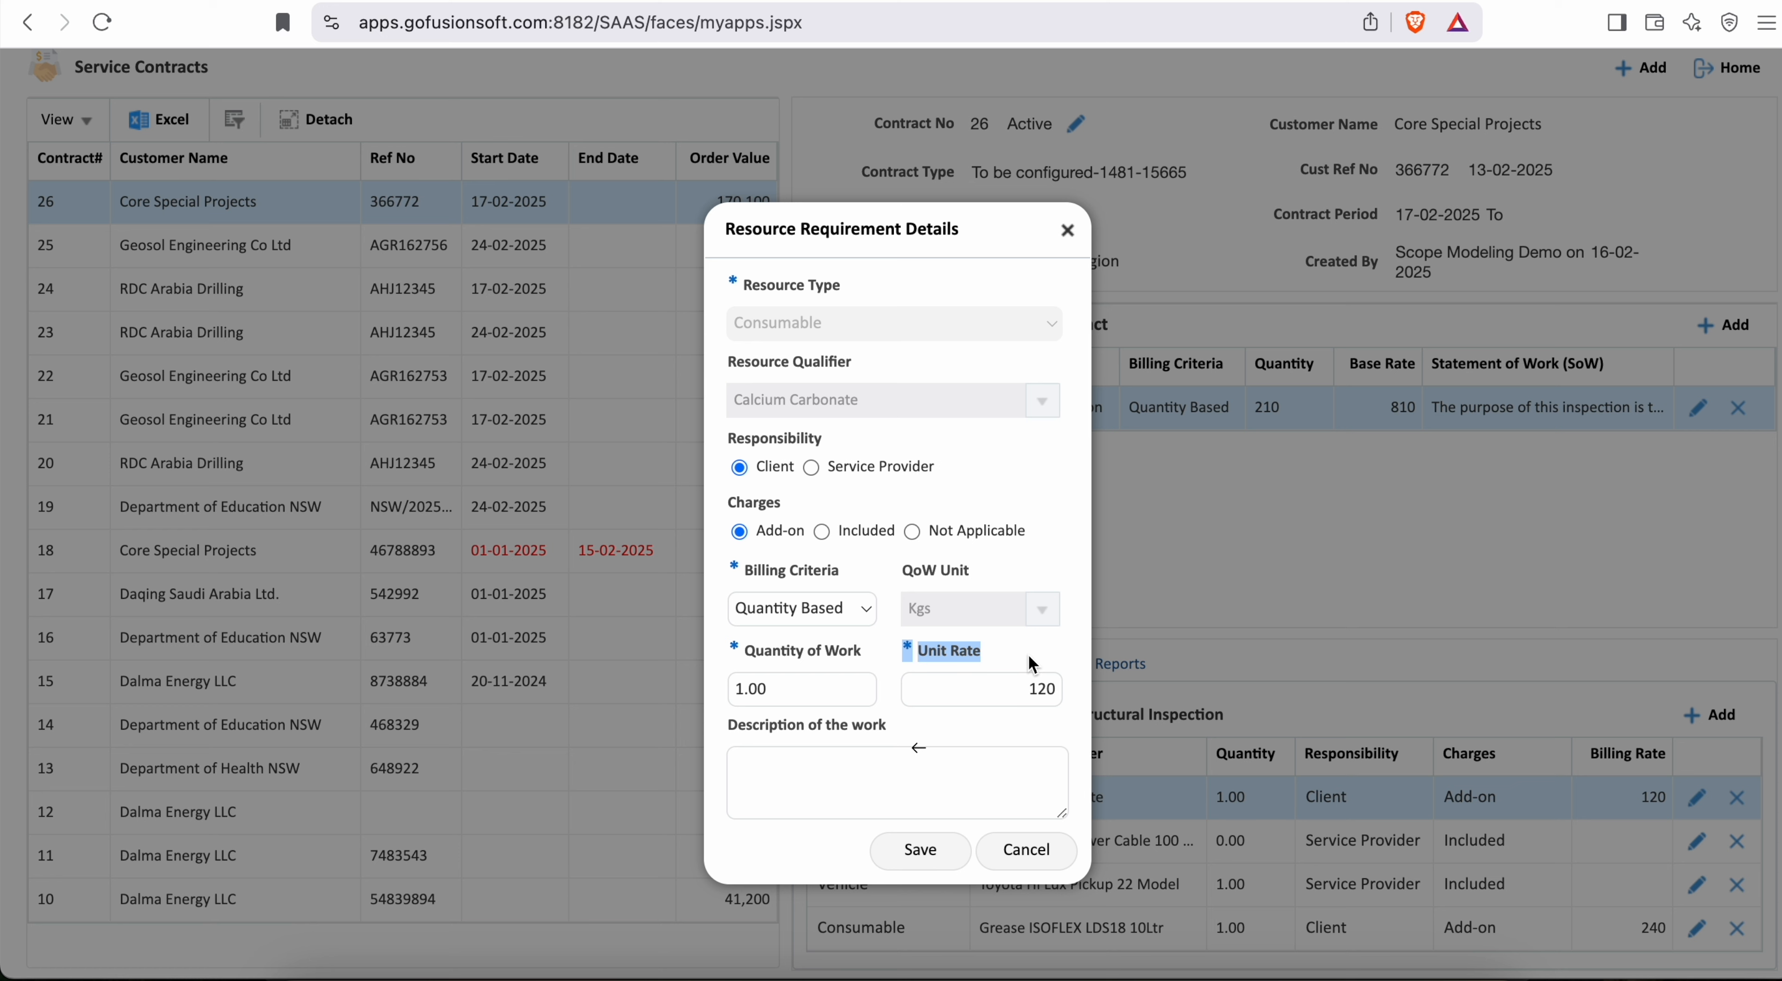
pyautogui.moveTo(728, 726); pyautogui.dragTo(899, 731)
pyautogui.click(784, 864)
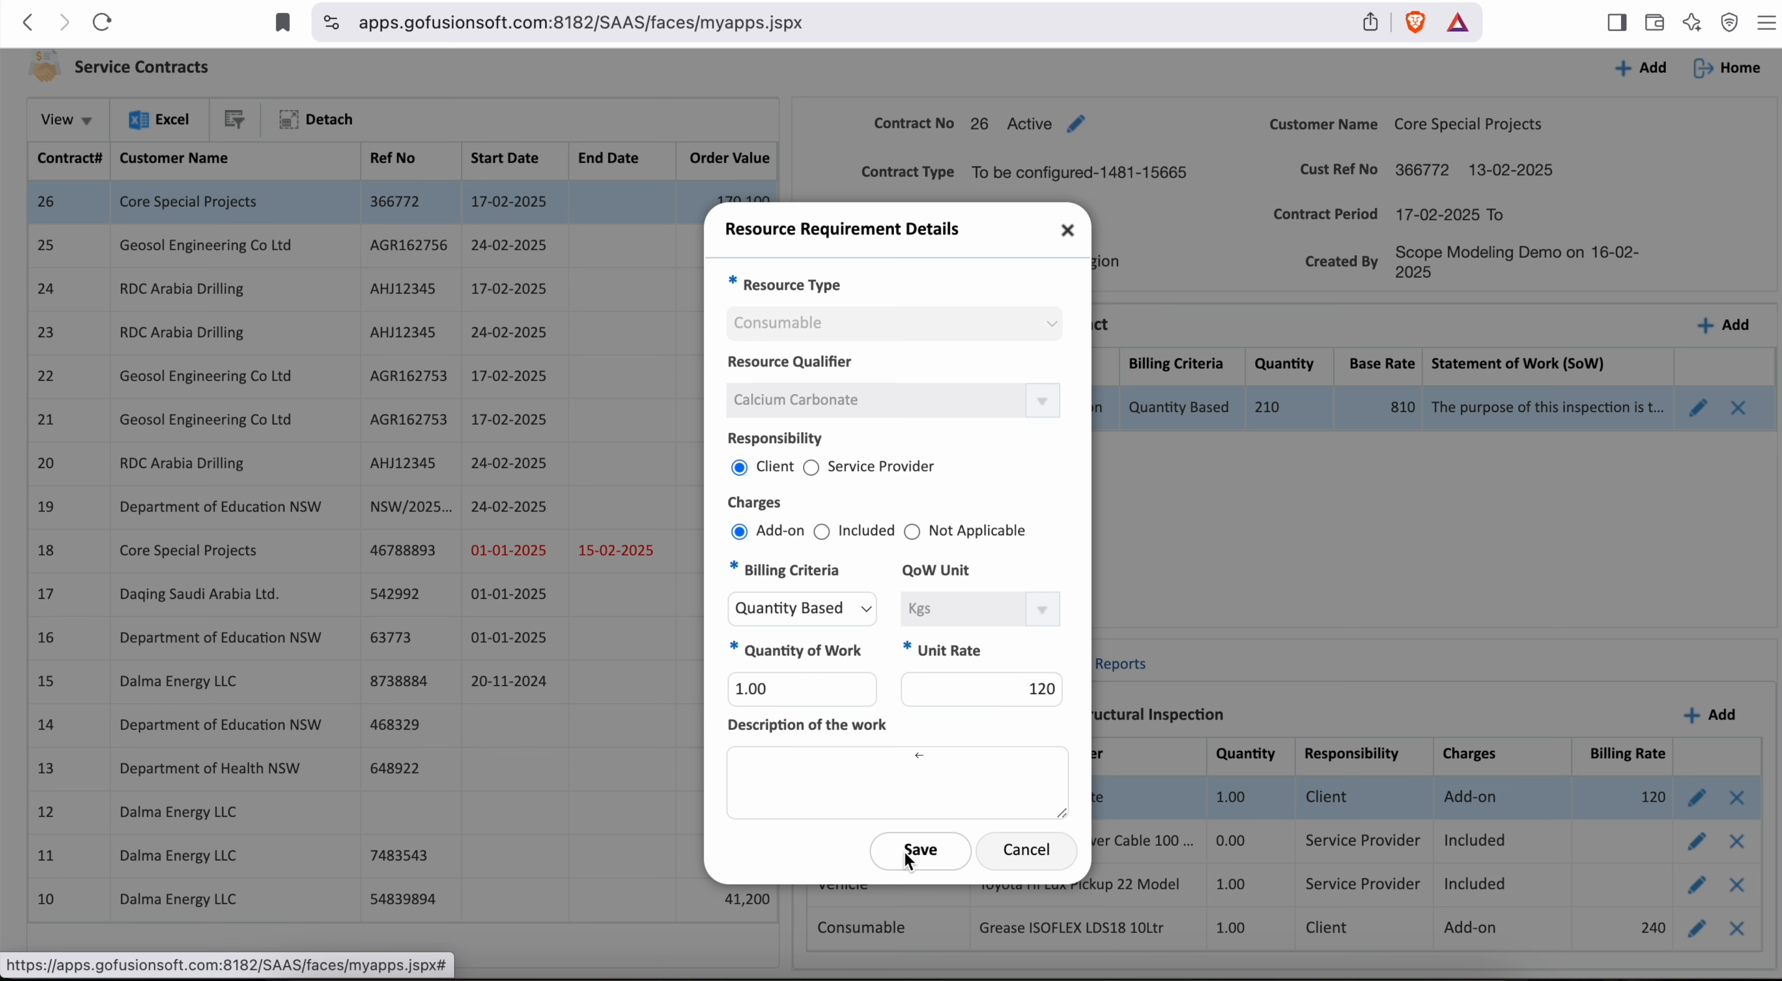
pyautogui.click(910, 858)
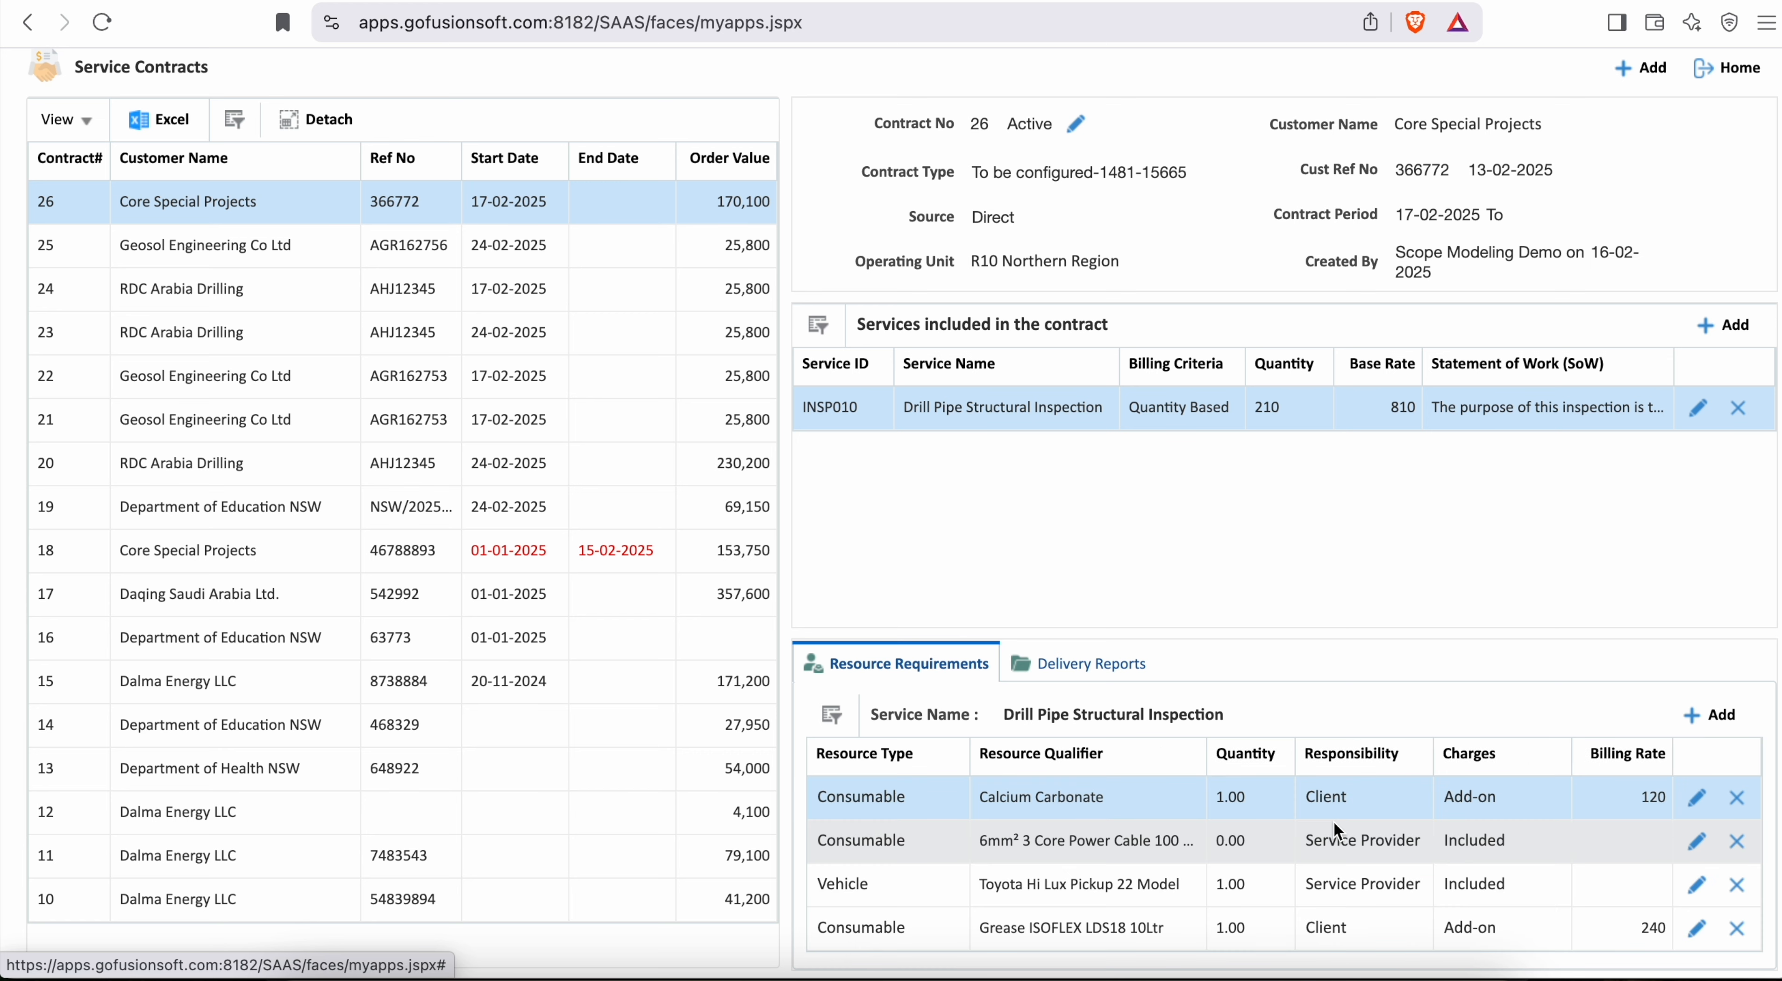
# - Set the Grease ISOFLEX LDS18 10Ltr requirement to Service Provider responsibility with Included charges, and save it
pyautogui.scroll(-3, 1333, 821)
pyautogui.scroll(1, 1351, 855)
pyautogui.scroll(-1, 1350, 856)
pyautogui.click(1453, 850)
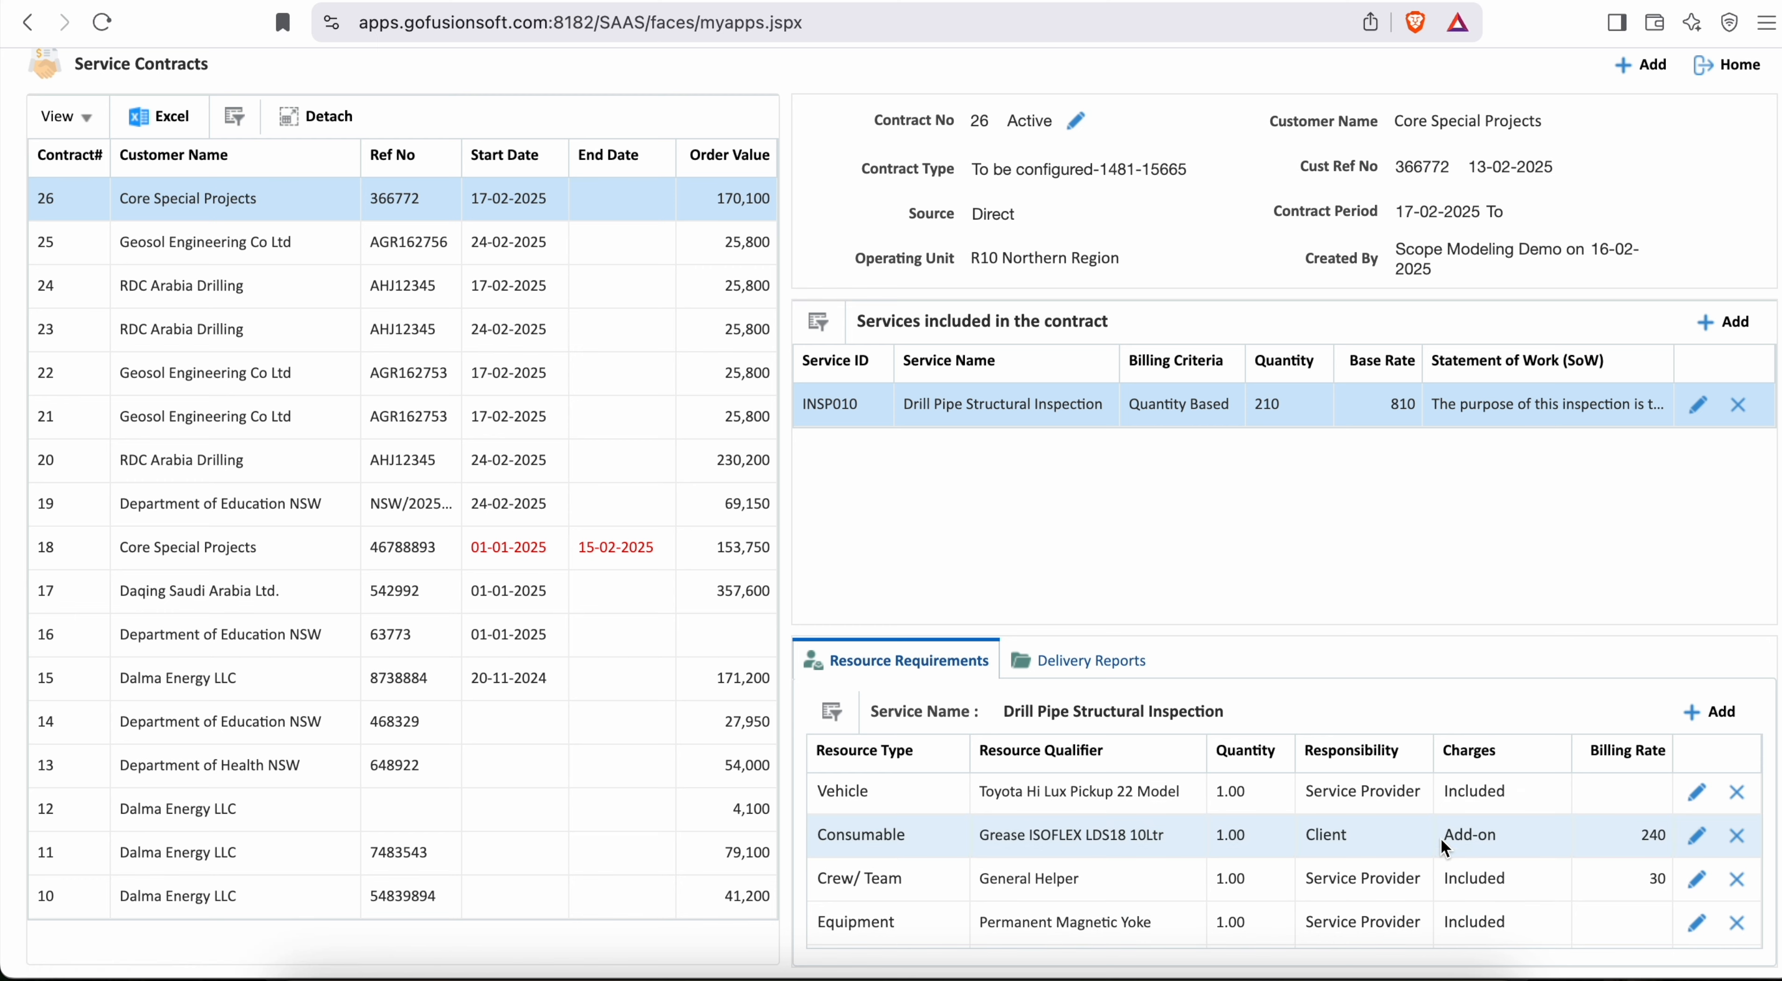
pyautogui.click(1700, 839)
pyautogui.click(894, 425)
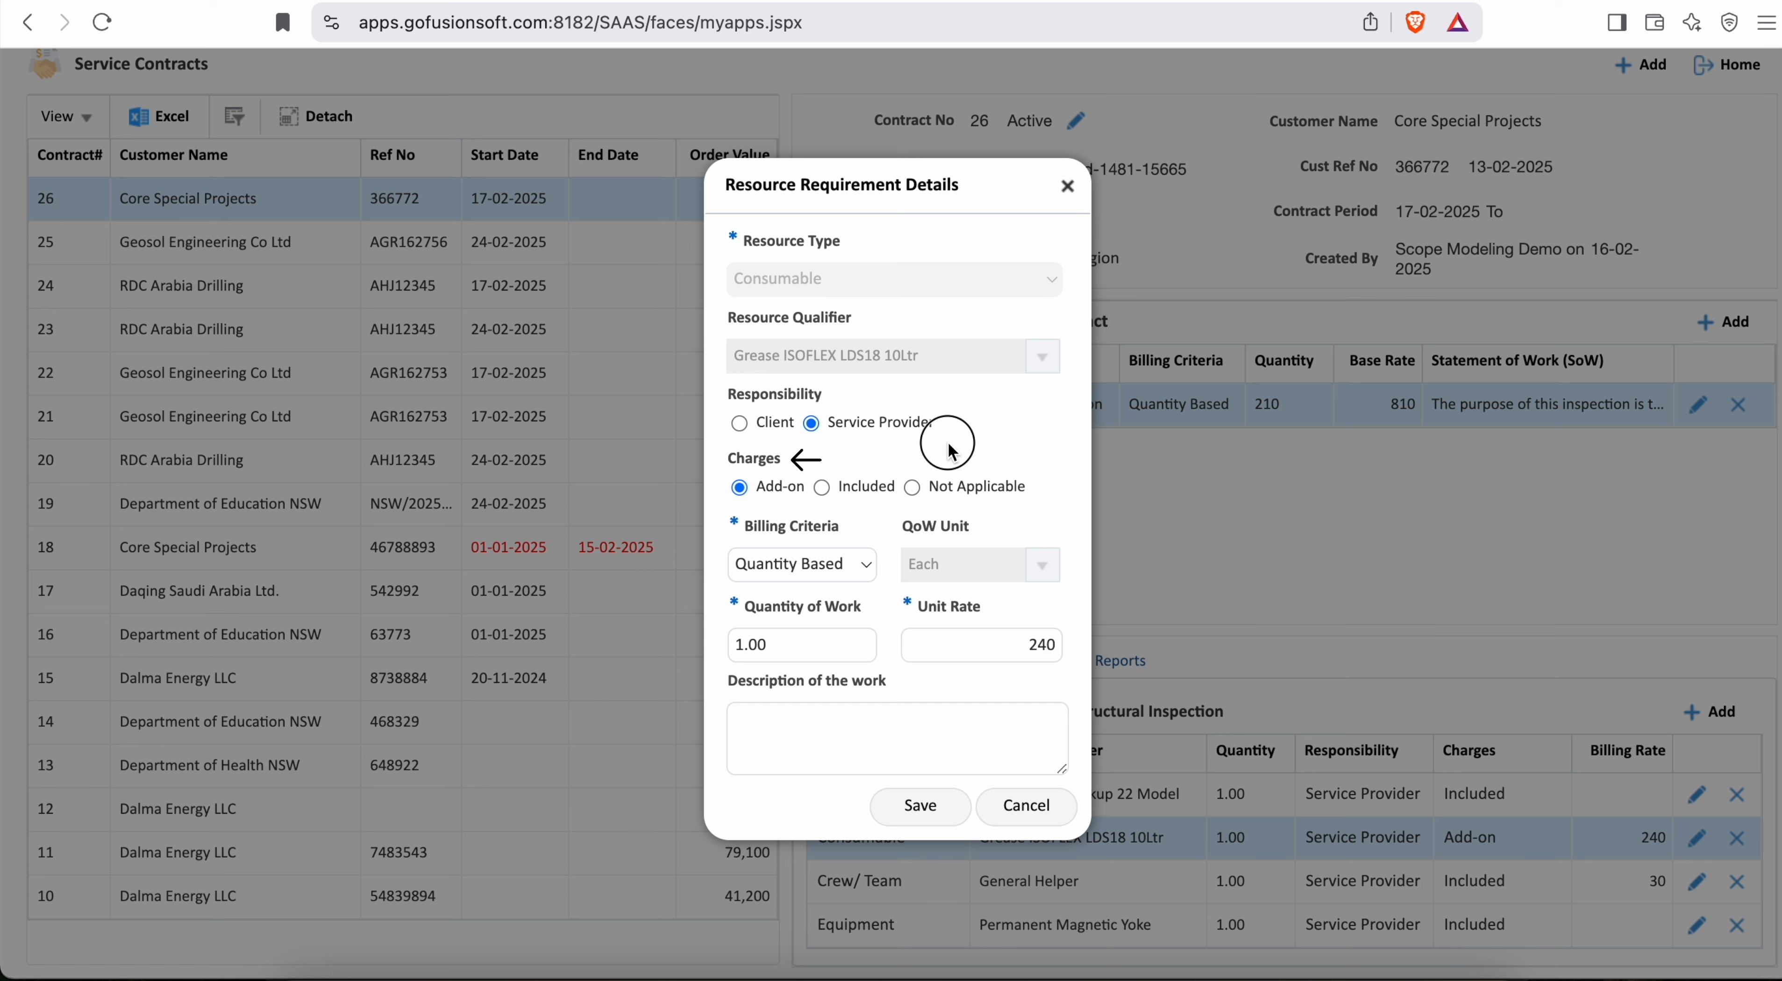
pyautogui.click(822, 489)
pyautogui.moveTo(728, 460); pyautogui.dragTo(785, 466)
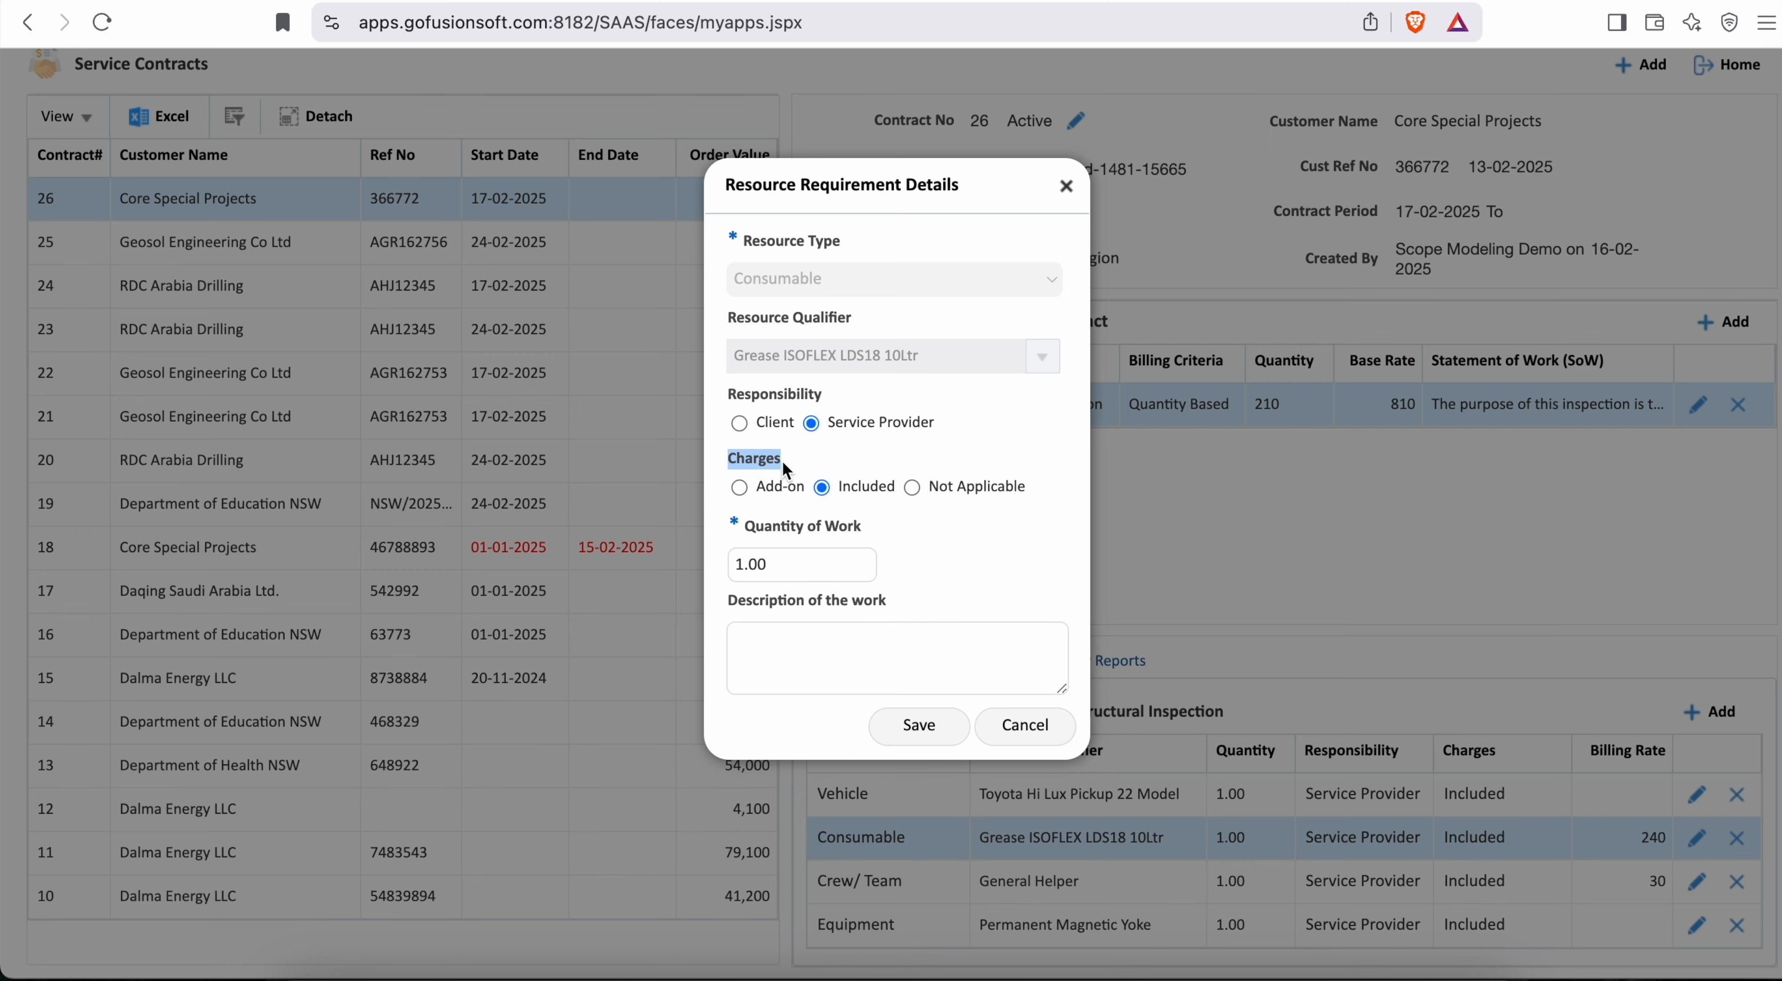
pyautogui.click(914, 732)
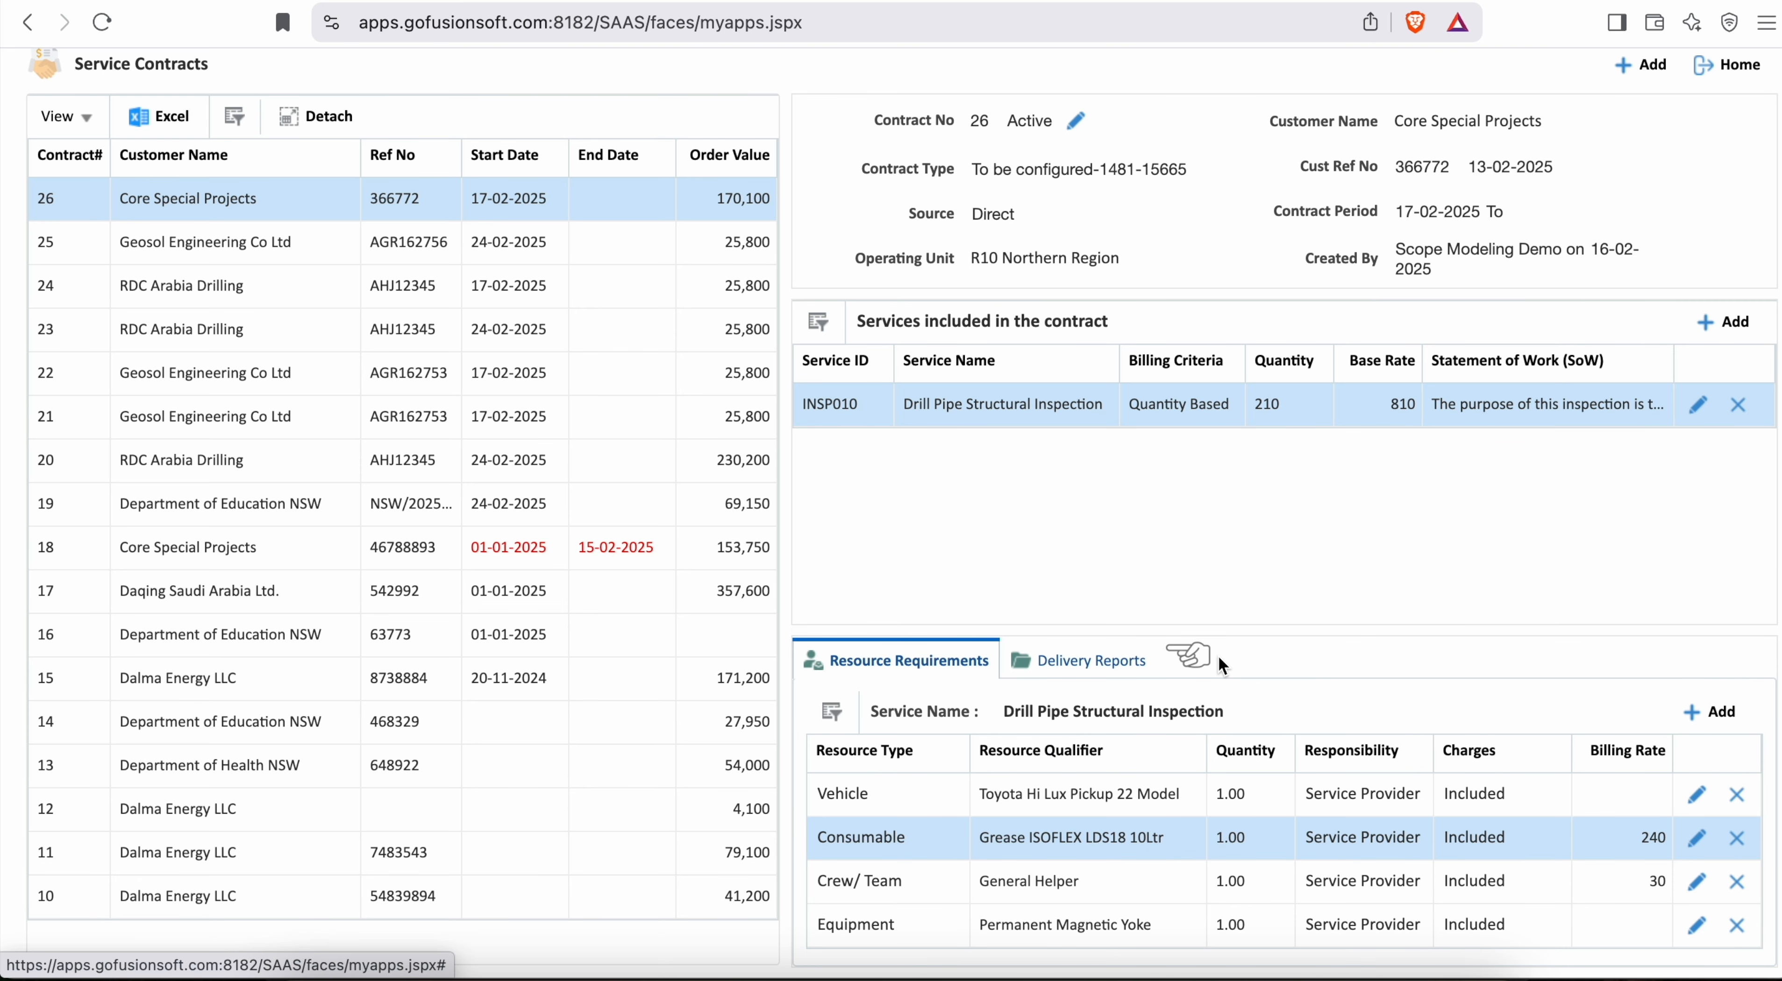
# - Review the delivery reports of the Drill Pipe Structural Inspection service and return to its resource requirements
pyautogui.click(1126, 662)
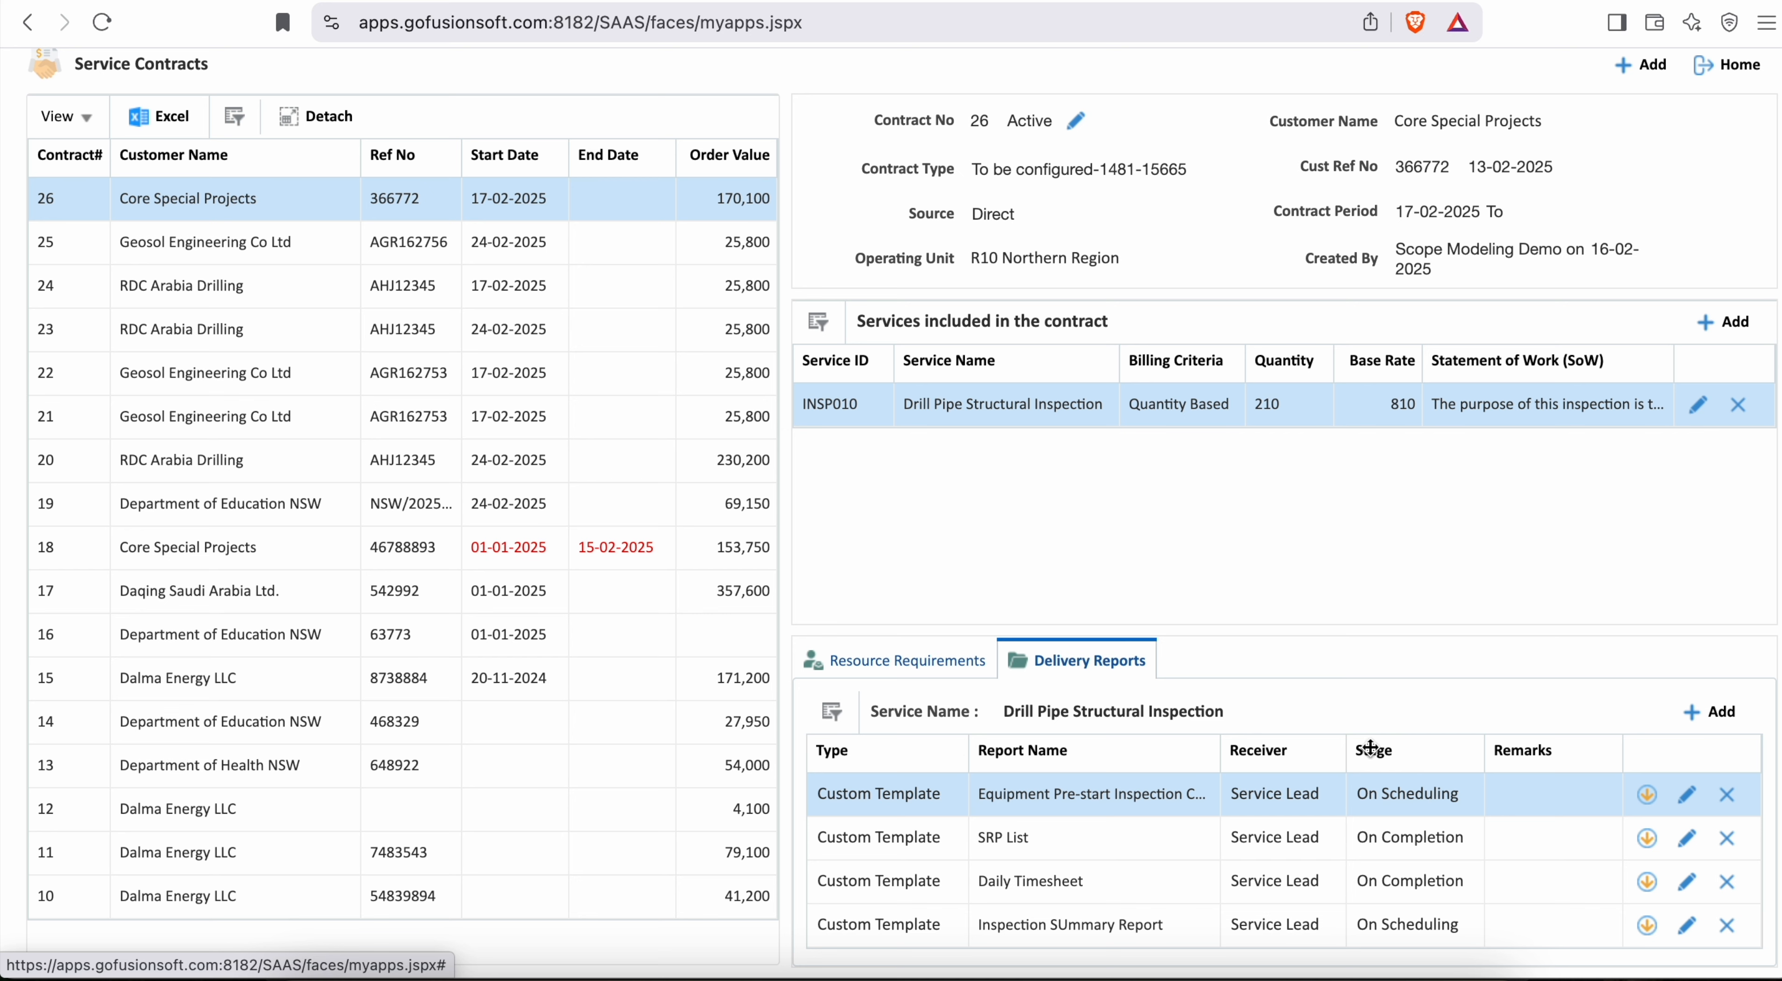
pyautogui.scroll(-3, 1308, 869)
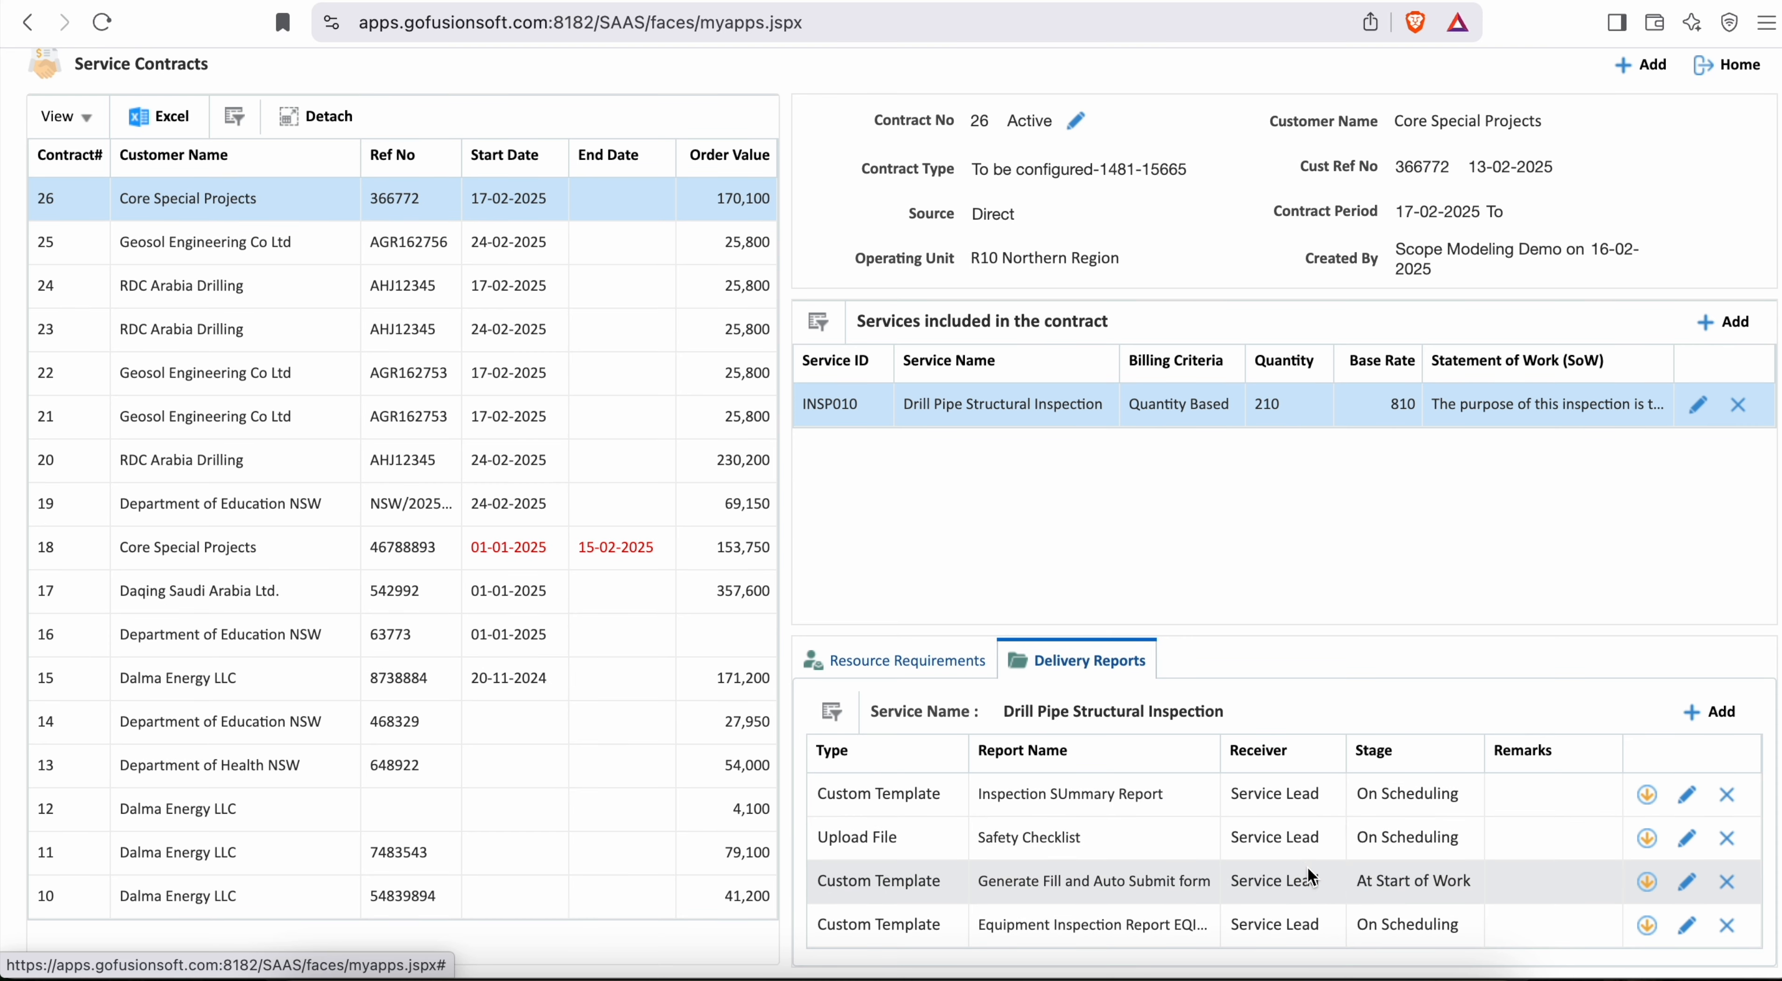
pyautogui.scroll(4, 1307, 866)
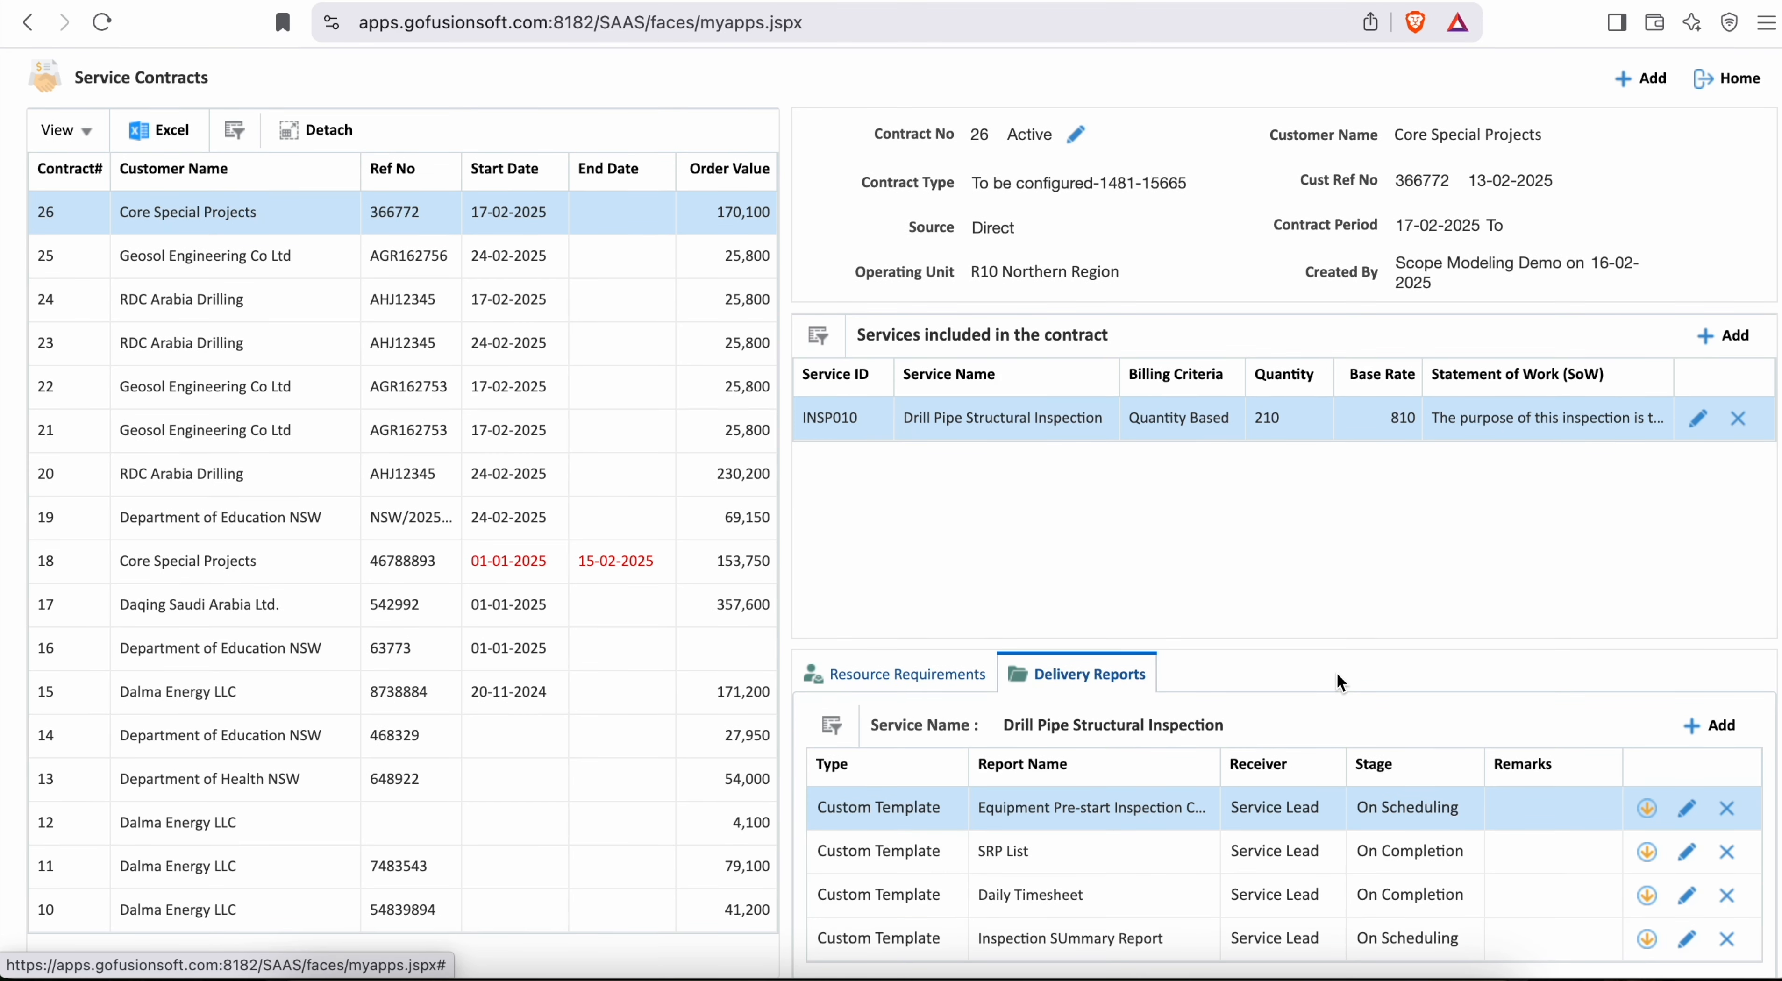
pyautogui.click(894, 674)
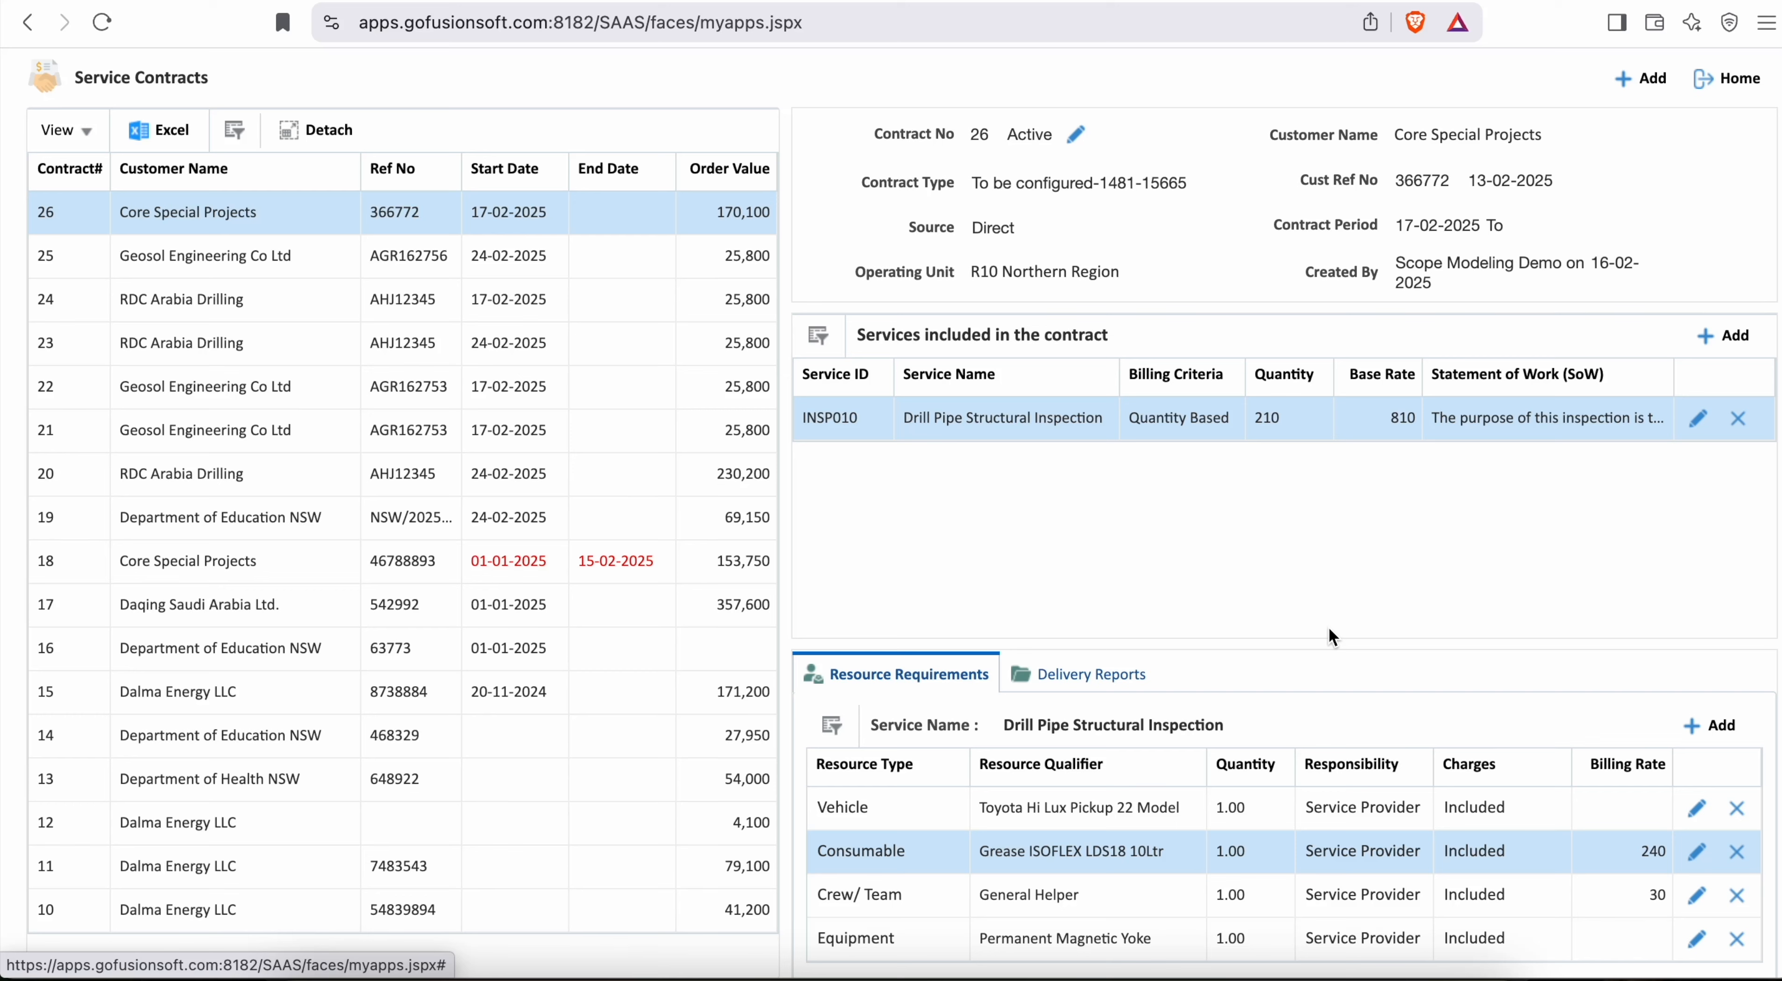
# - Add the Casing and Tubing Inspection service (INSP003) to the contract with a quantity of work of 52
pyautogui.click(1723, 331)
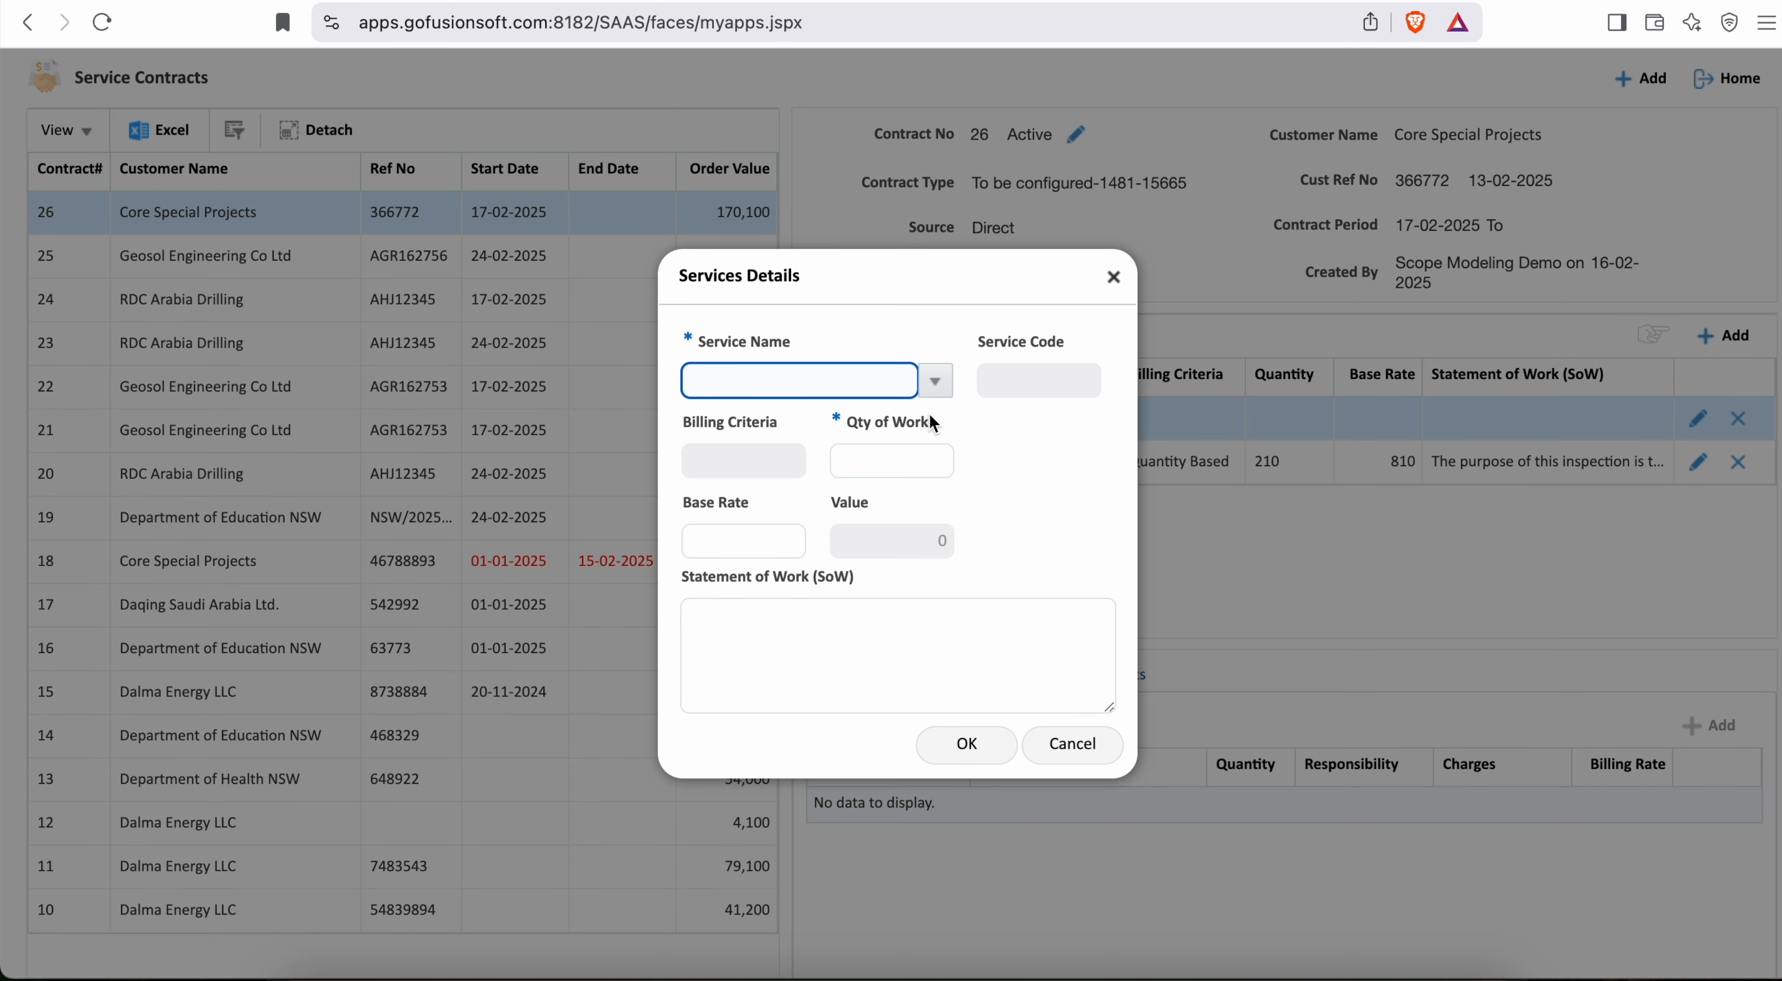
pyautogui.click(932, 381)
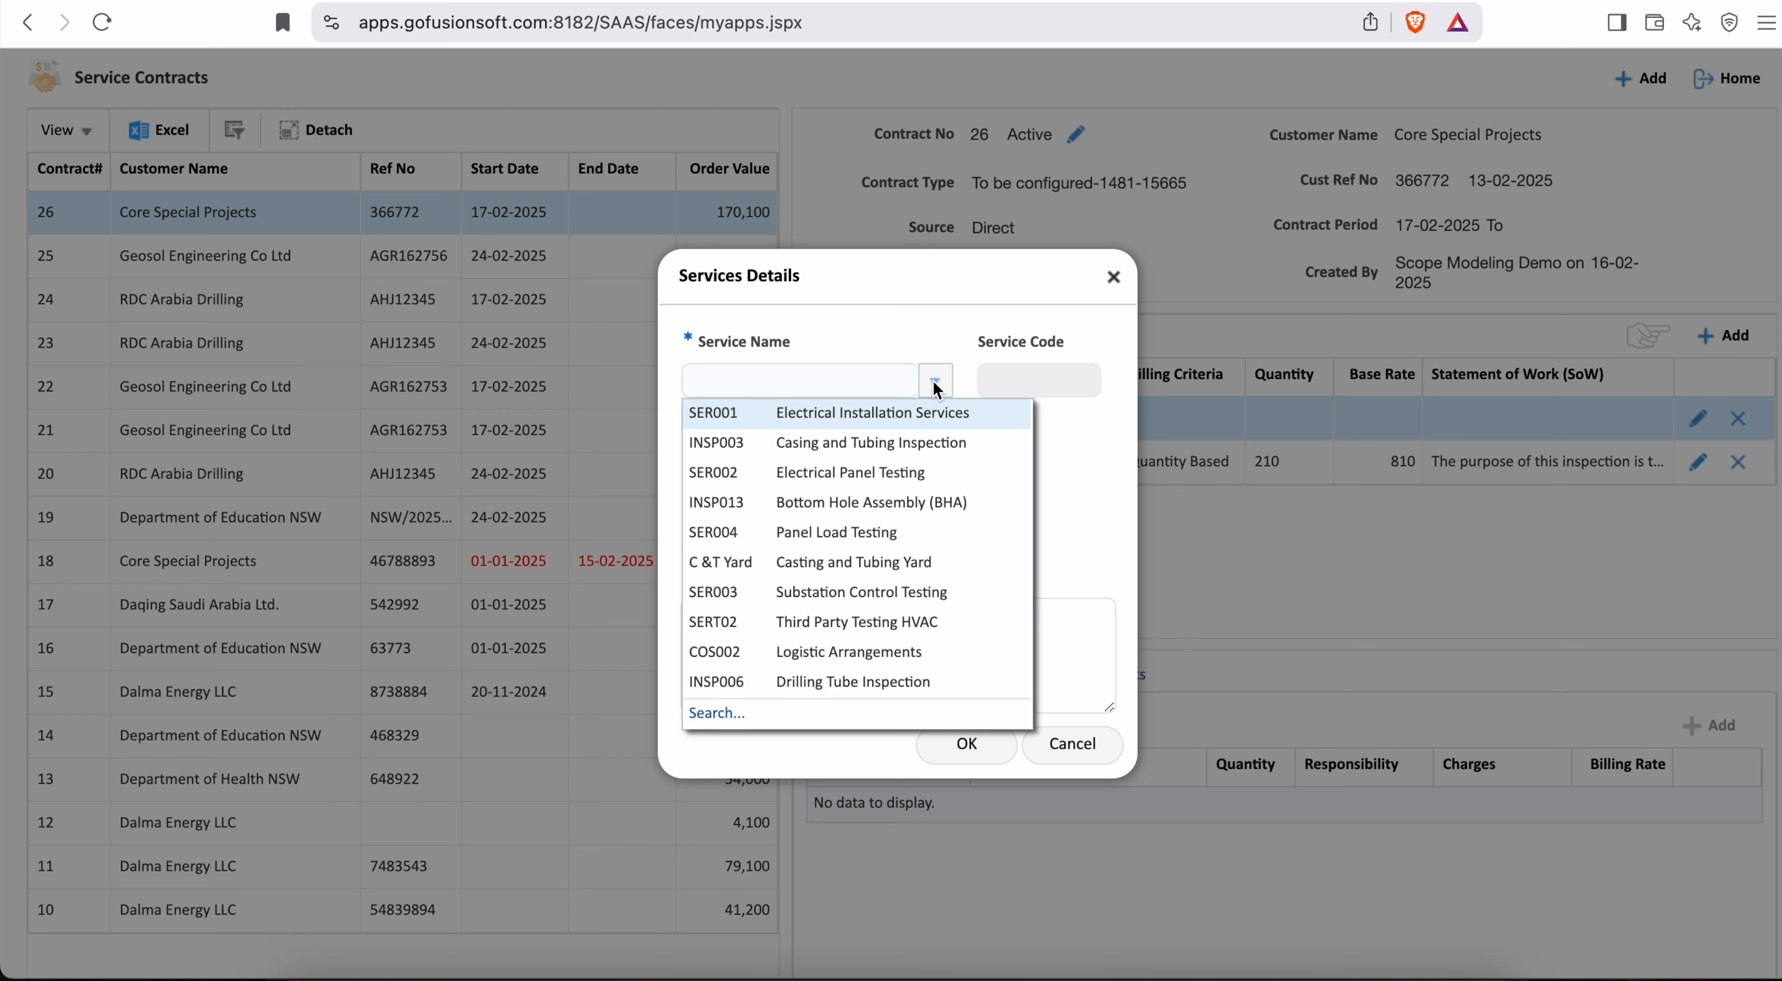
pyautogui.click(899, 443)
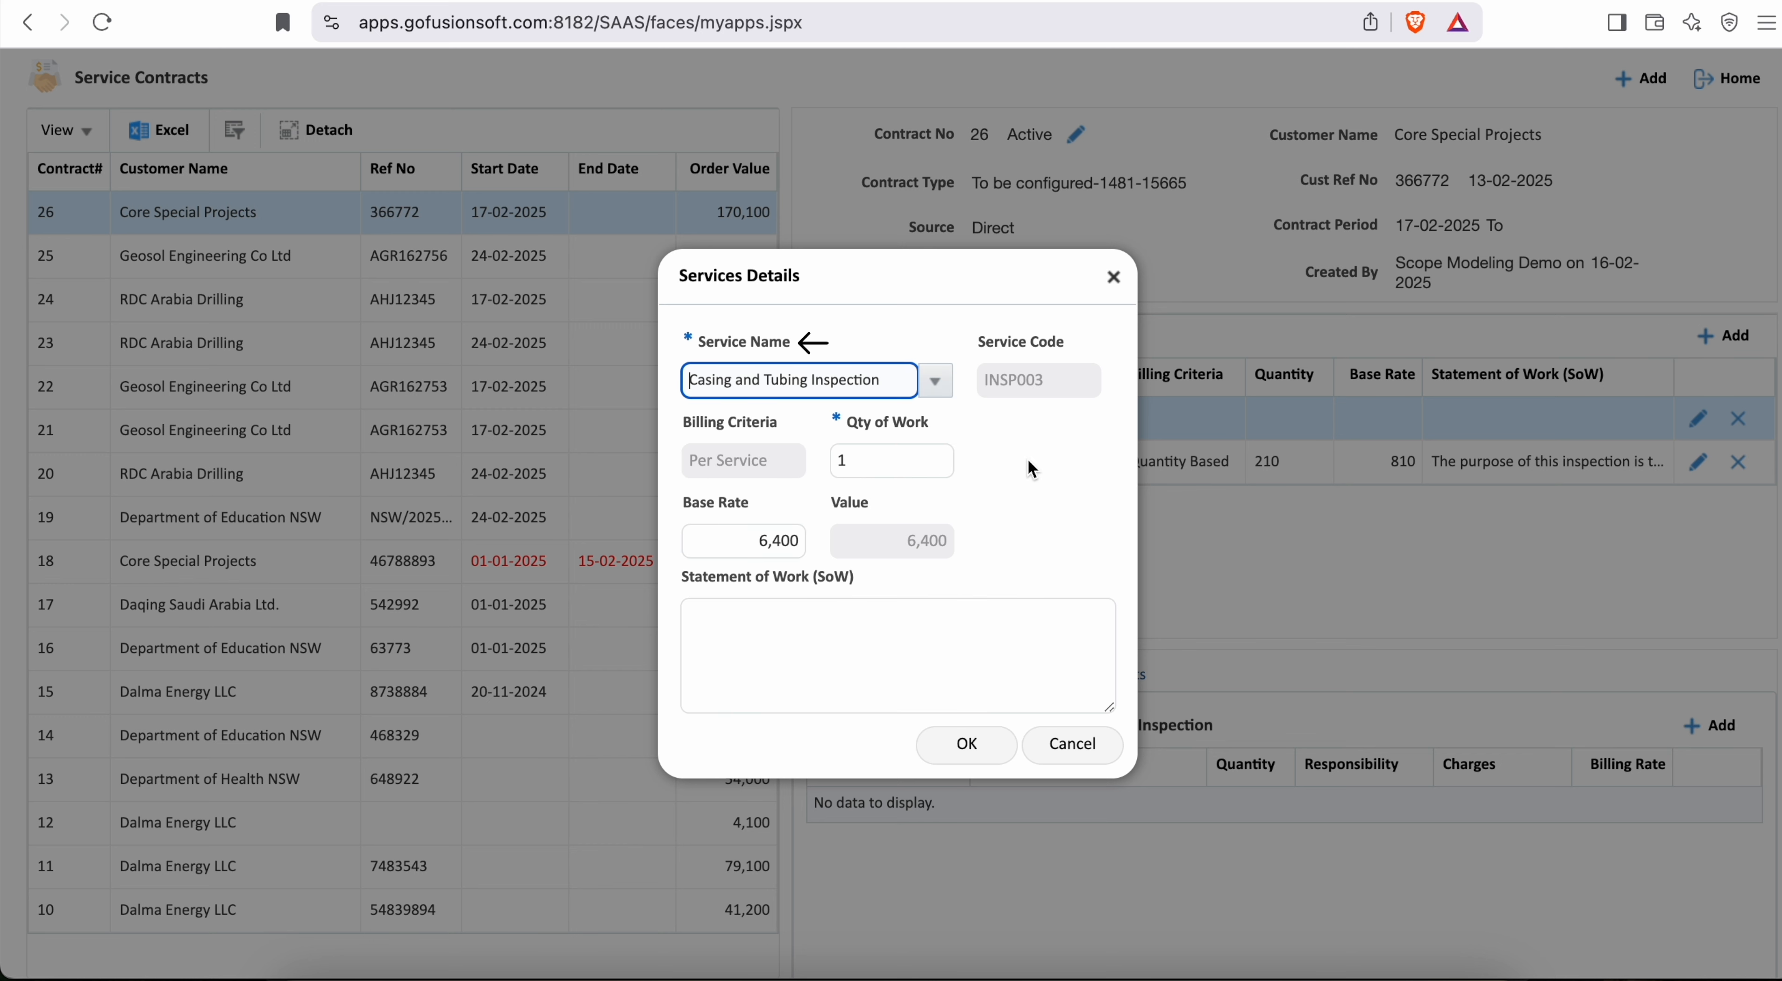
pyautogui.click(893, 461)
pyautogui.press('BackSpace')
pyautogui.write('52')
pyautogui.click(1050, 530)
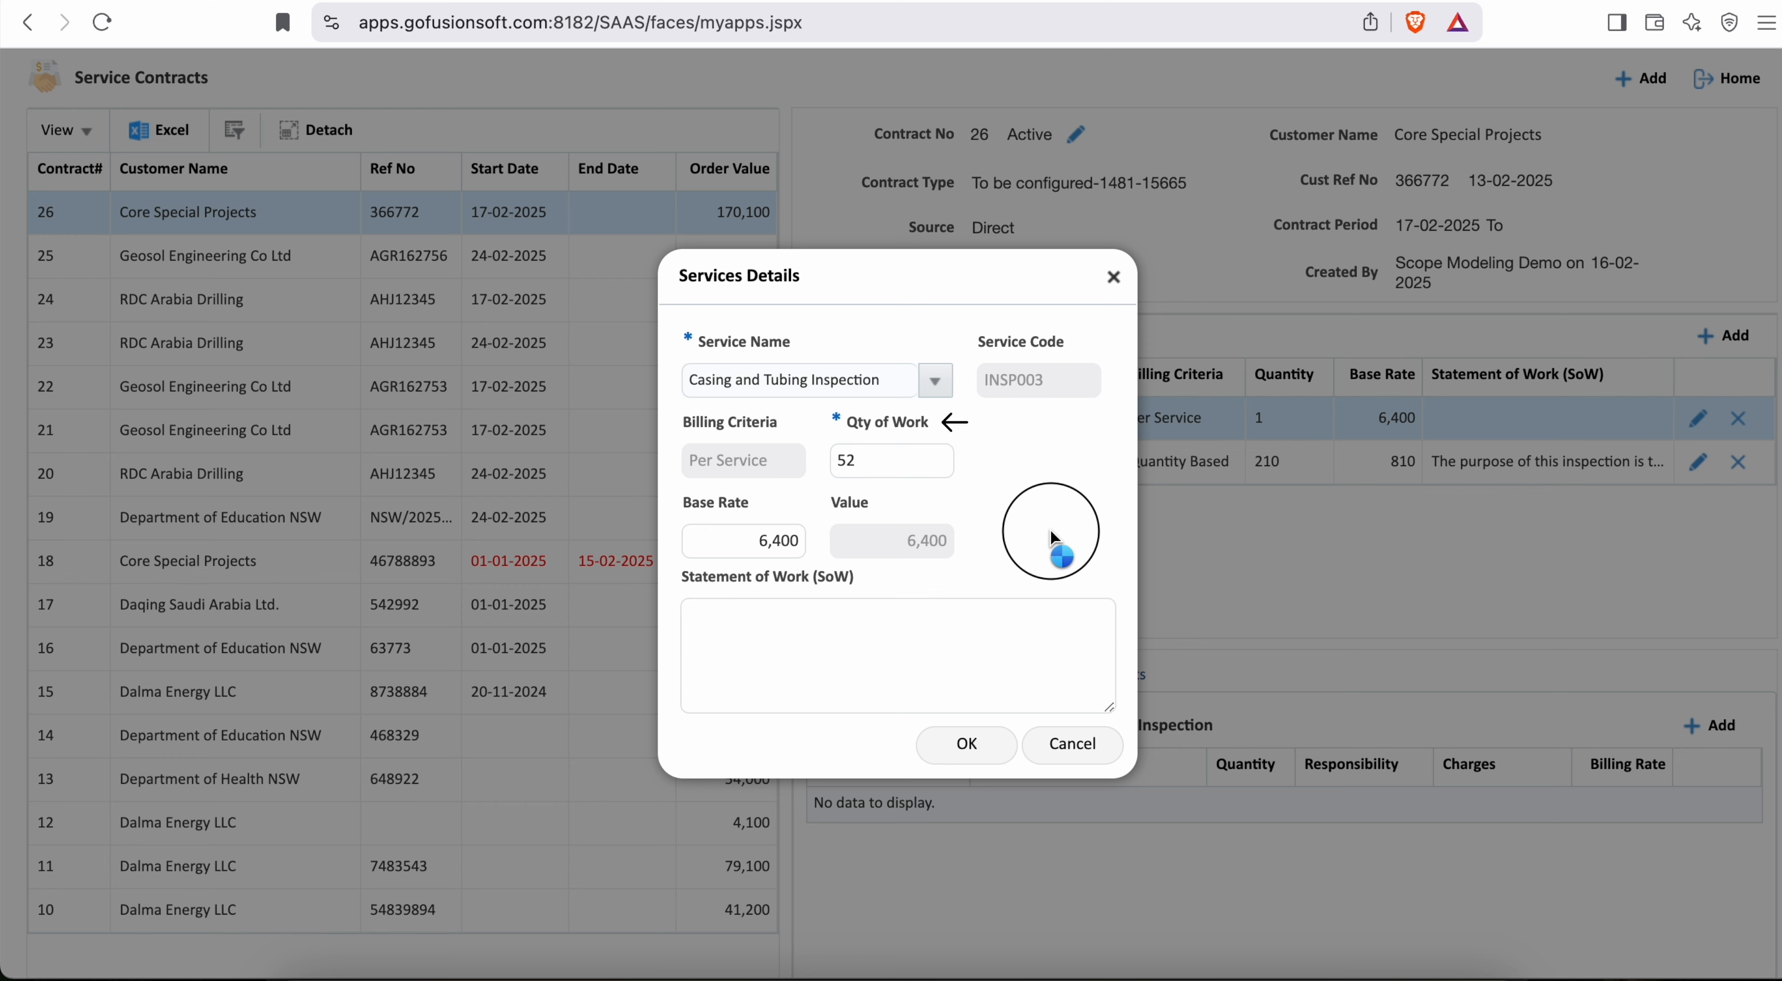
pyautogui.click(963, 746)
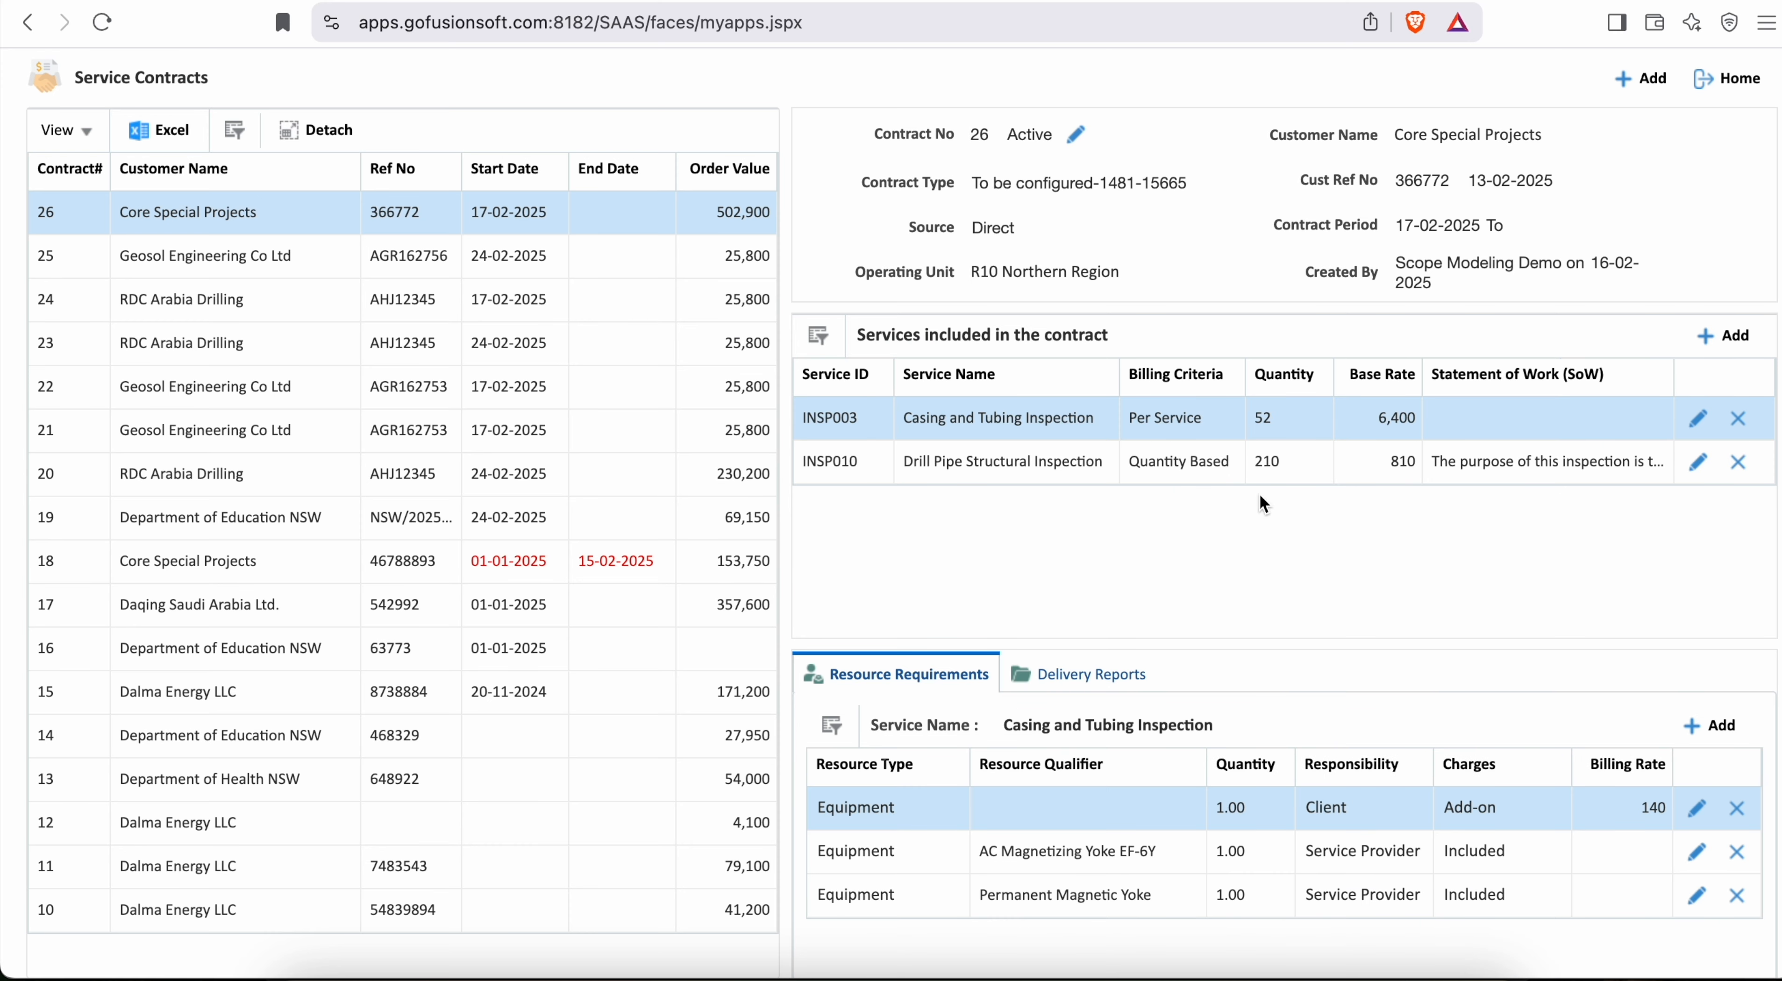
# - Add the Drilling Tube Inspection service (INSP006) to the contract with a quantity of work of 40
pyautogui.click(1736, 343)
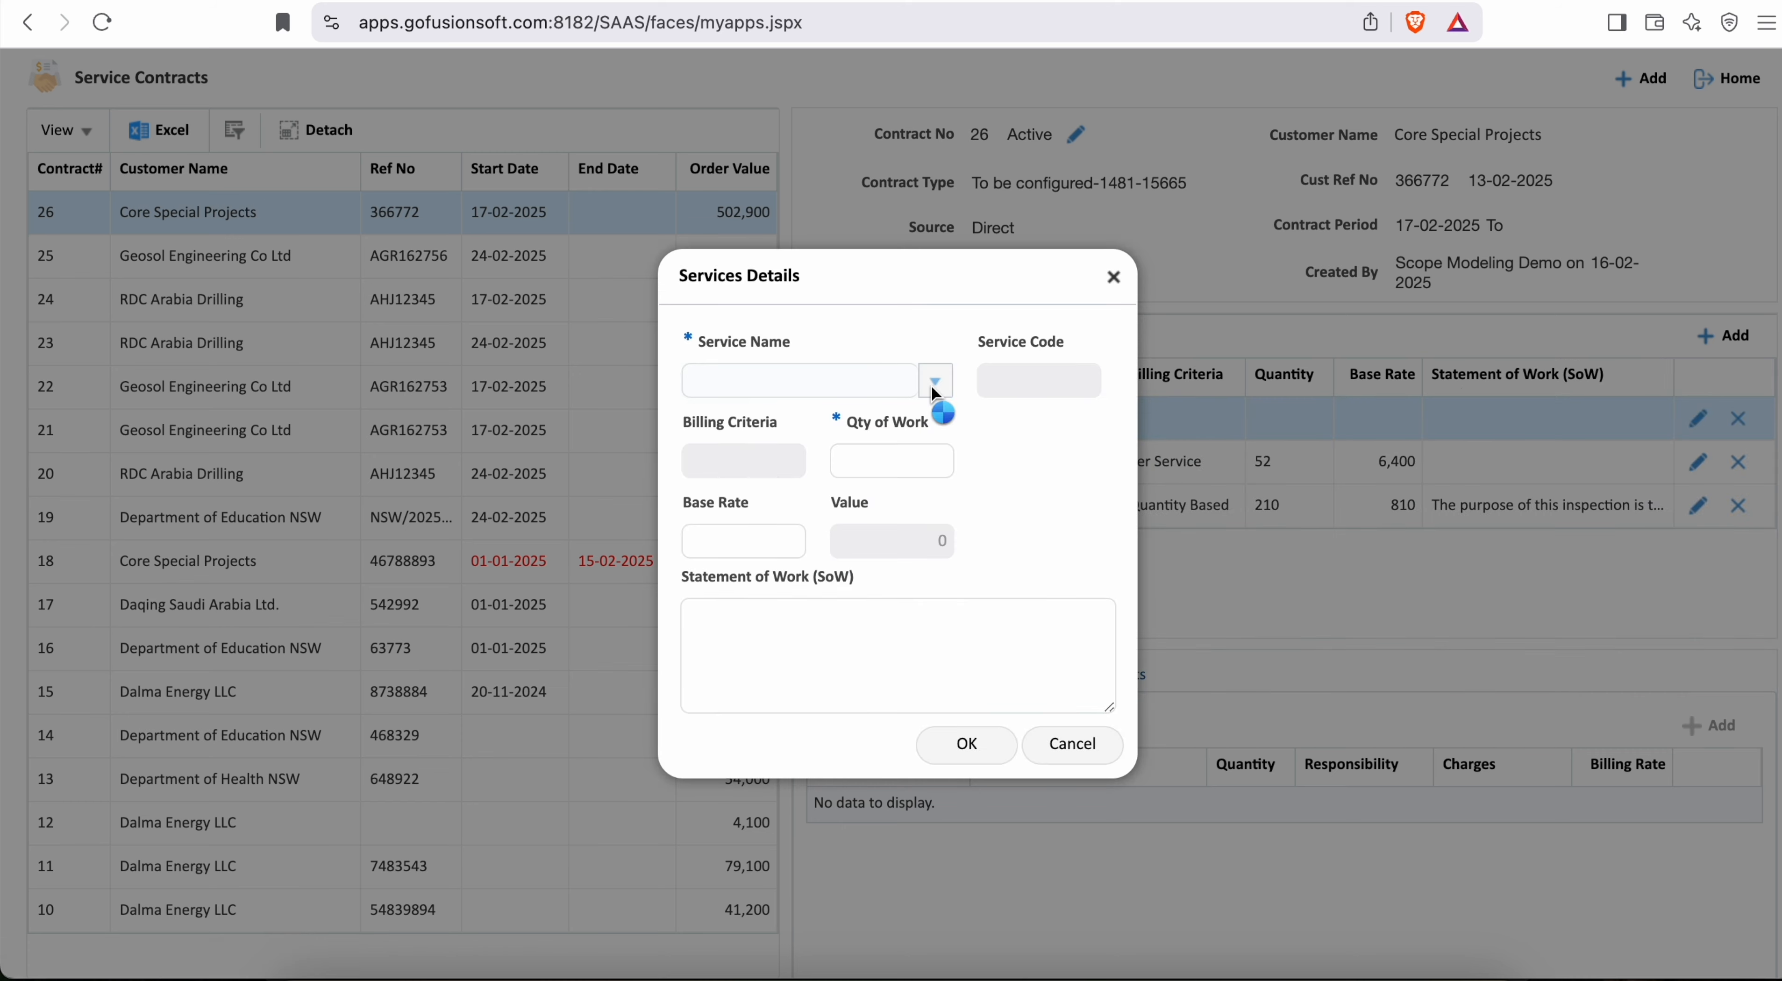
pyautogui.click(936, 381)
pyautogui.click(892, 653)
pyautogui.write('40')
pyautogui.click(966, 745)
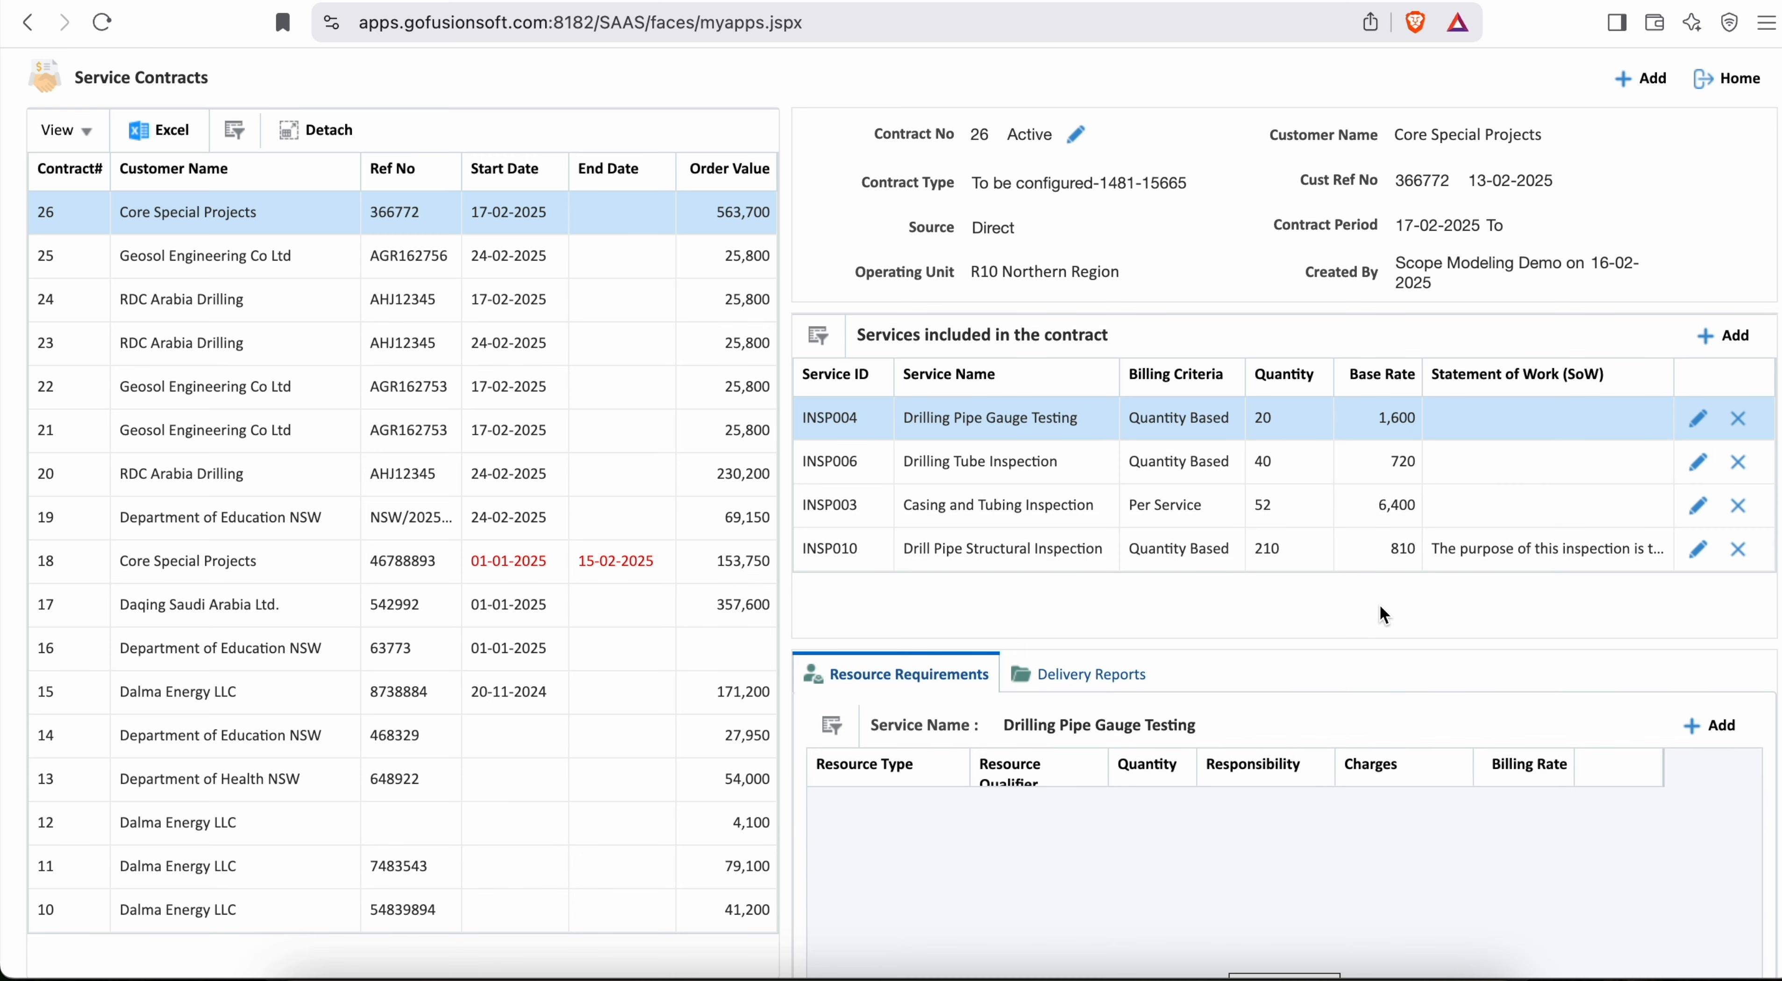
# - Select the Drill Pipe Structural Inspection service among the contract's services to view its resource requirements
pyautogui.click(1028, 547)
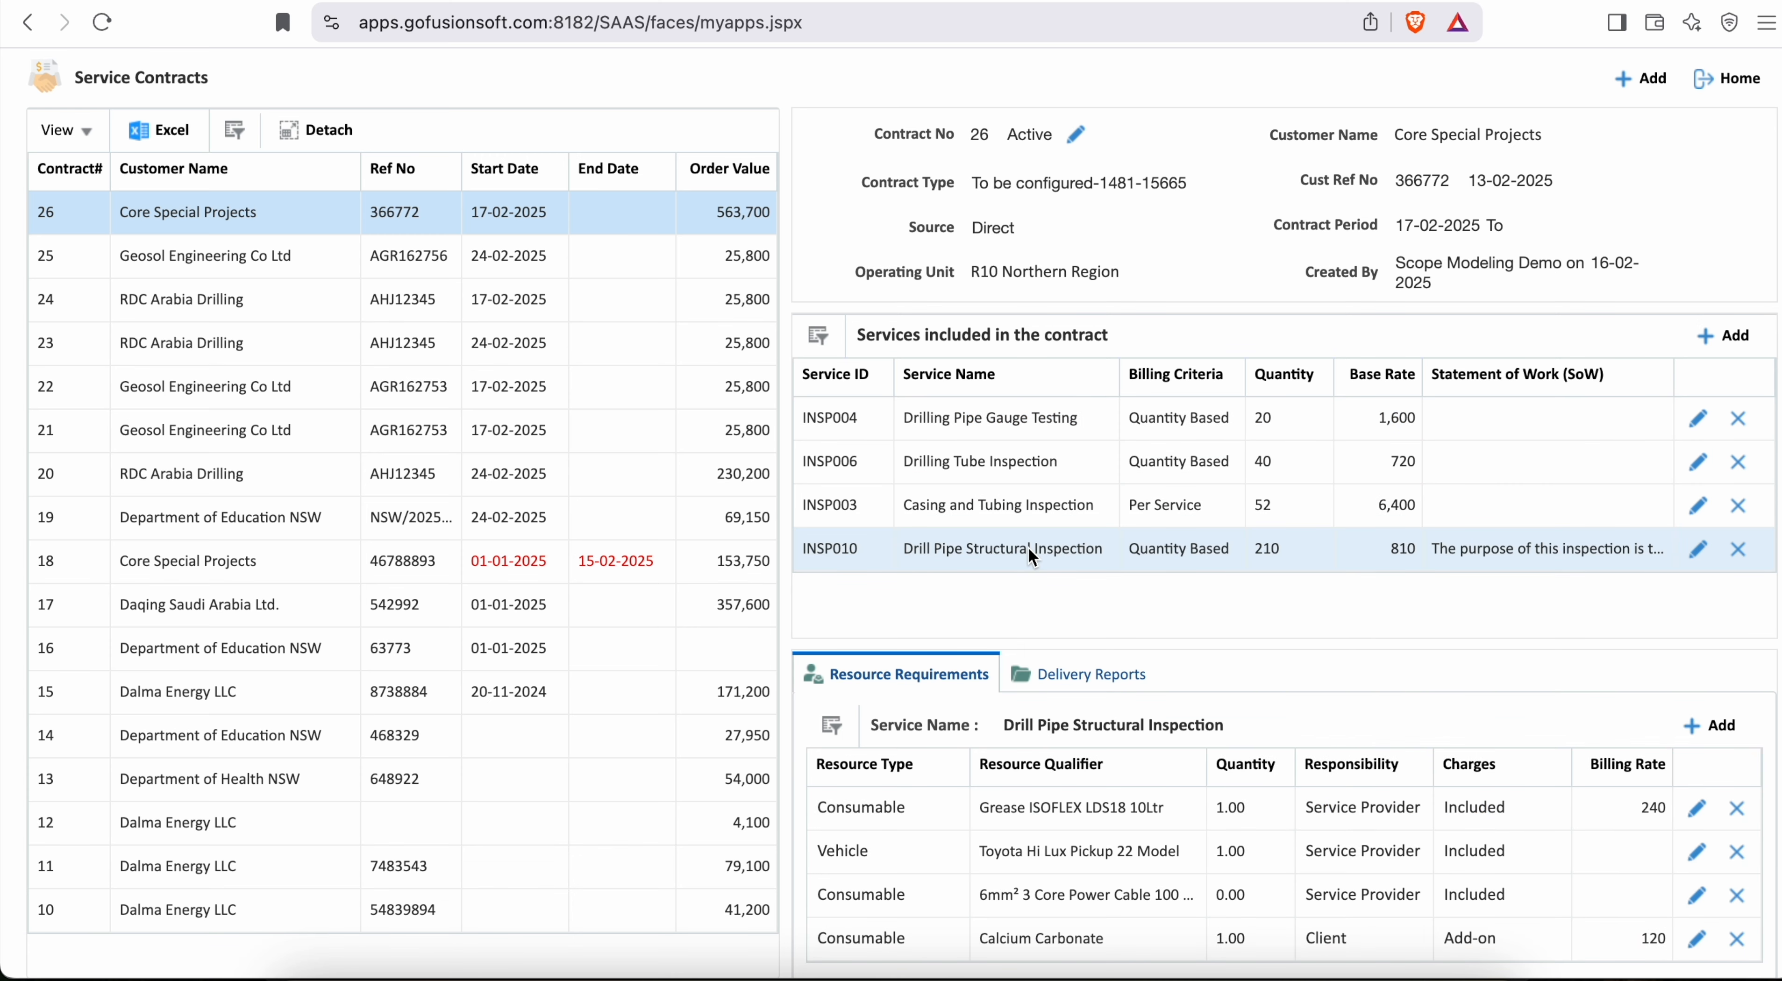